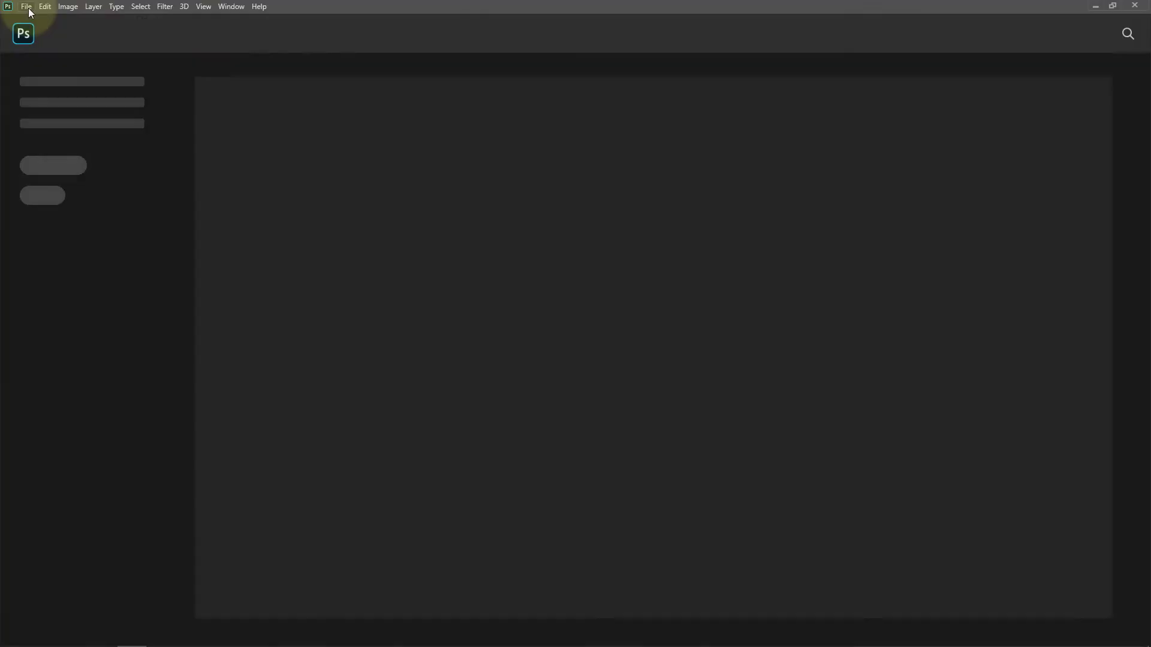
Open image 1.jpg, the black-and-white portrait, through File > Open
left_click(27, 7)
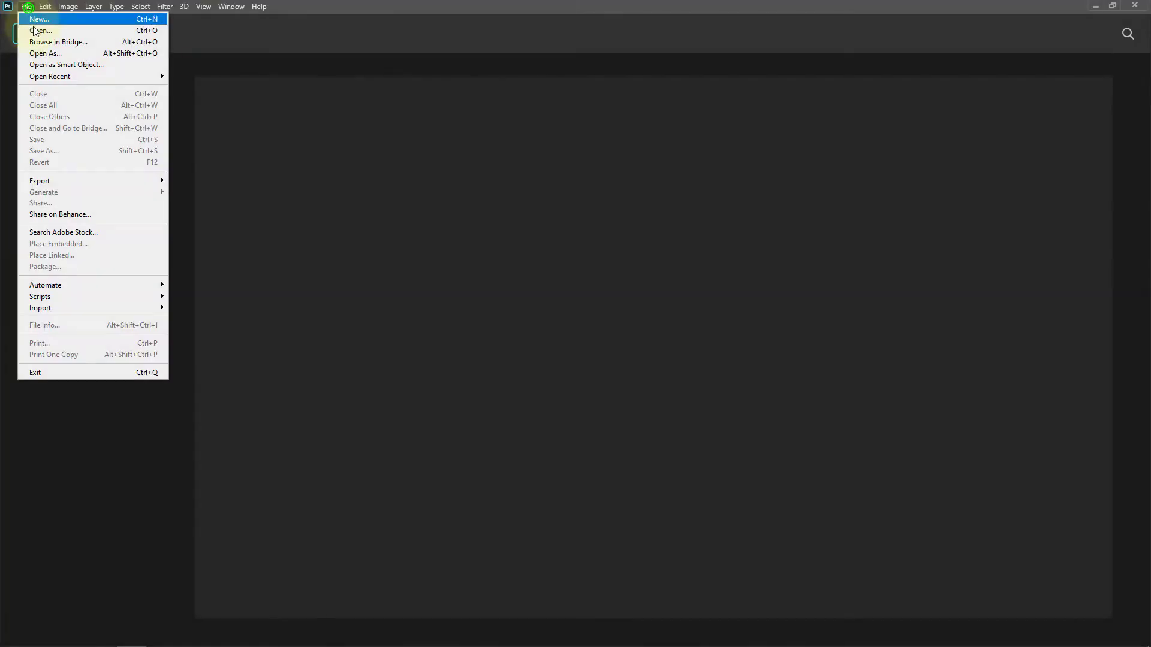
left_click(64, 31)
left_click(223, 132)
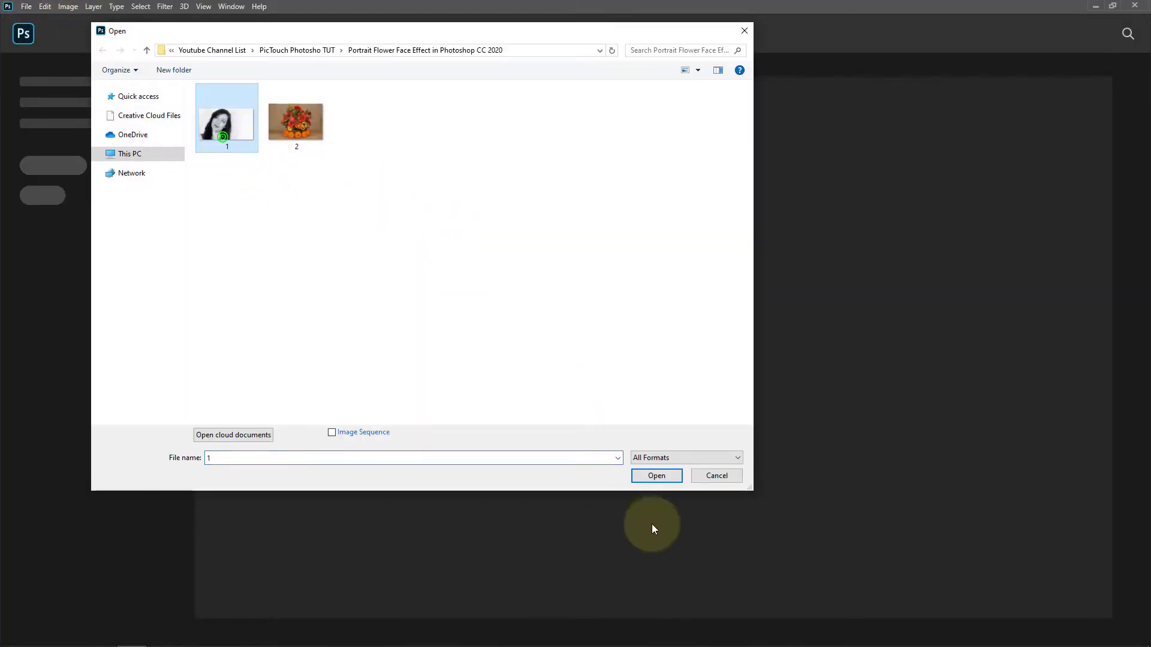
left_click(657, 476)
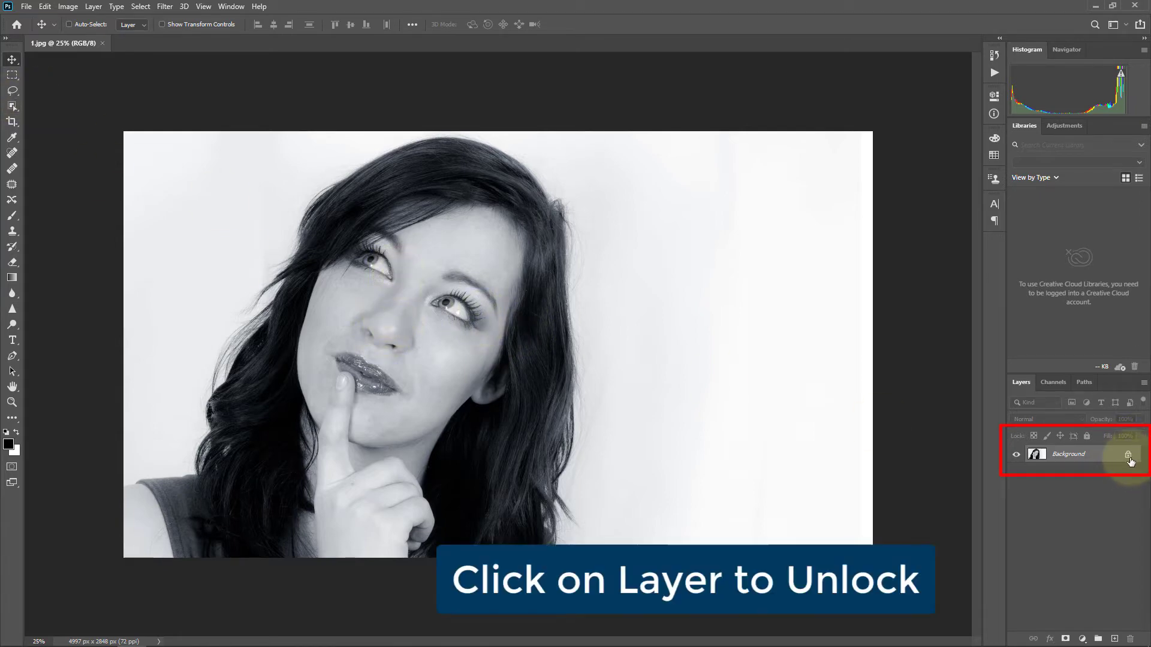
Unlock the Background as Layer 0 and add a new empty Layer 1 beneath it
left_click(1129, 455)
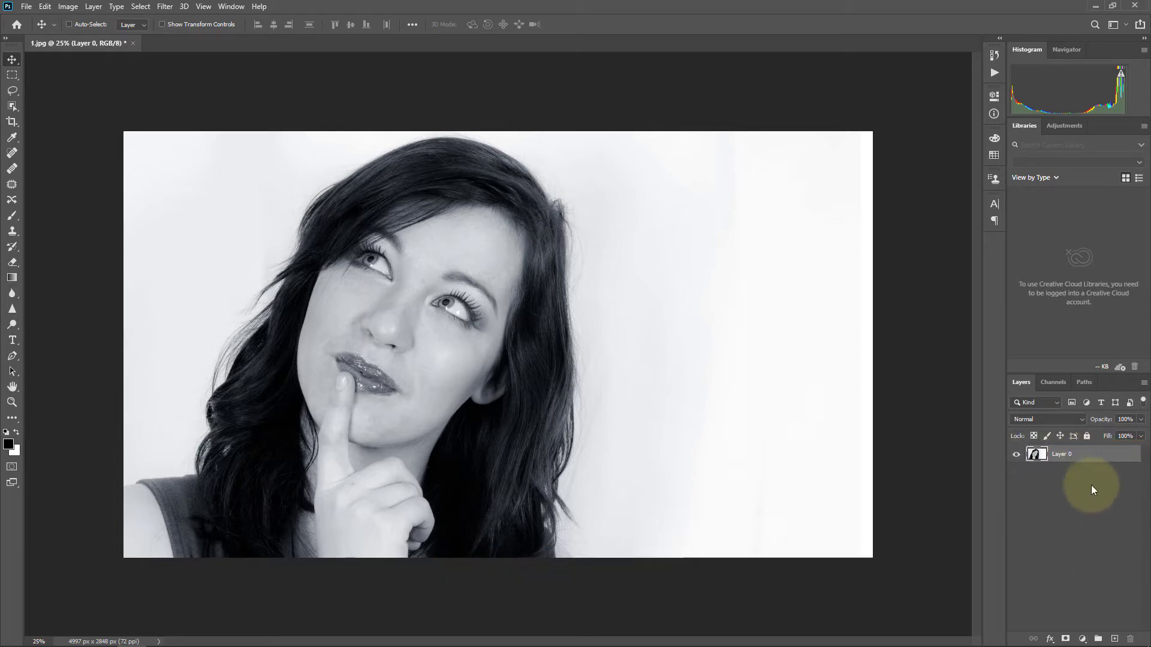
left_click(1118, 639)
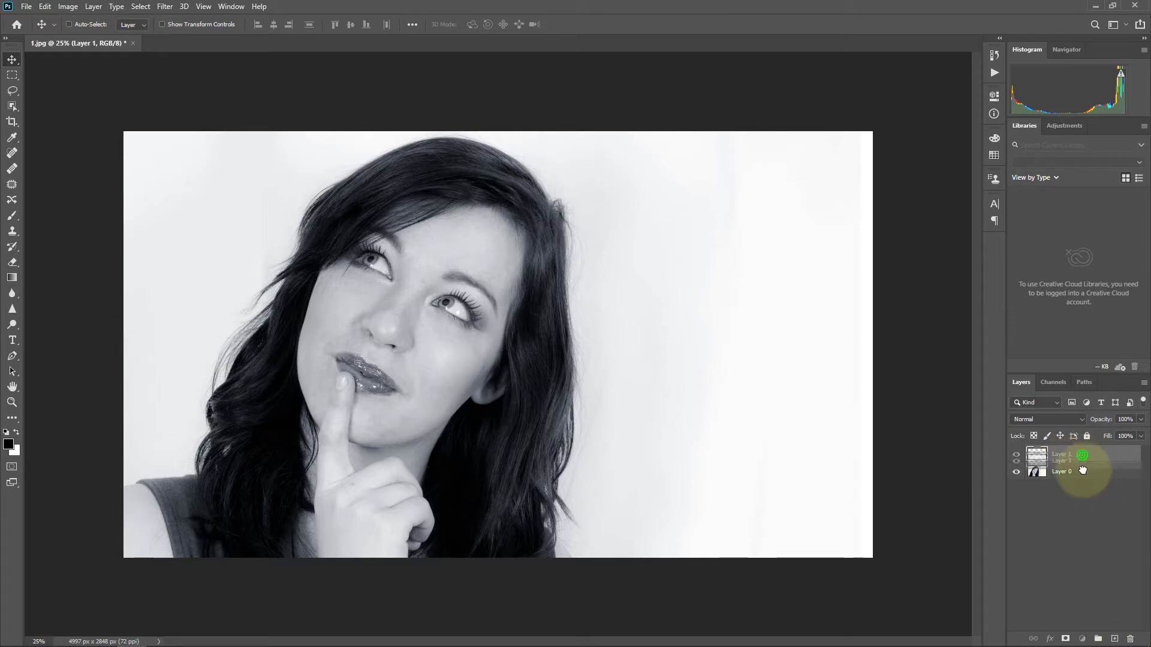
left_click_drag(1084, 460, 1087, 477)
left_click(1072, 457)
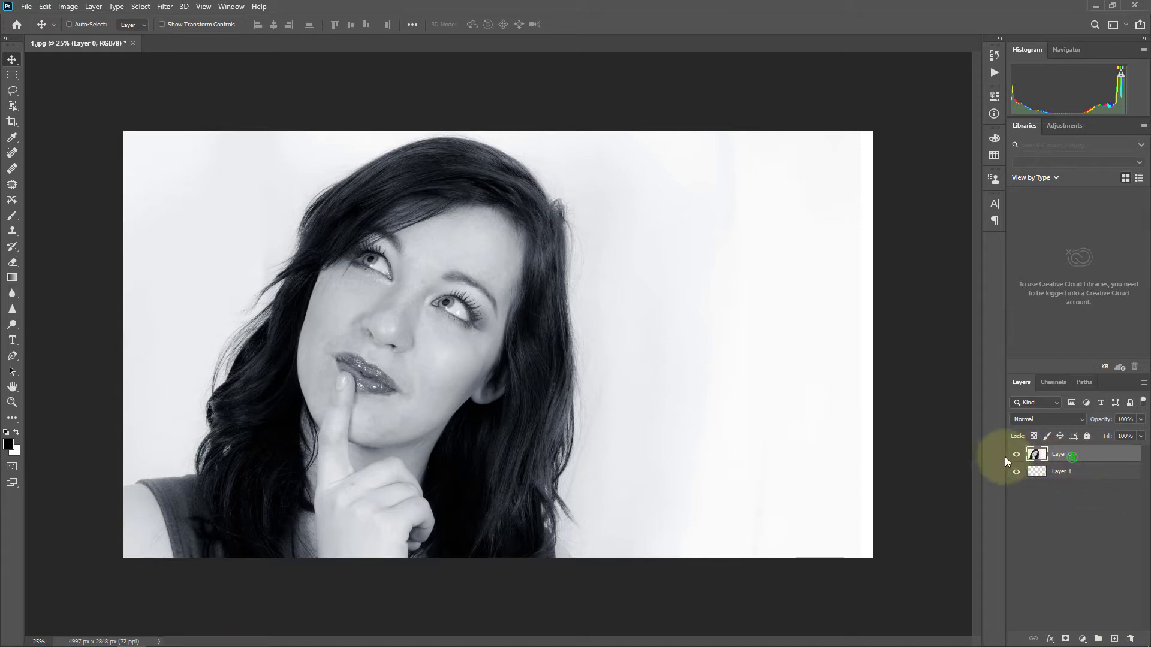
Fill Layer 1 with solid black, then show and reselect the portrait Layer 0
left_click(1015, 455)
left_click(1070, 471)
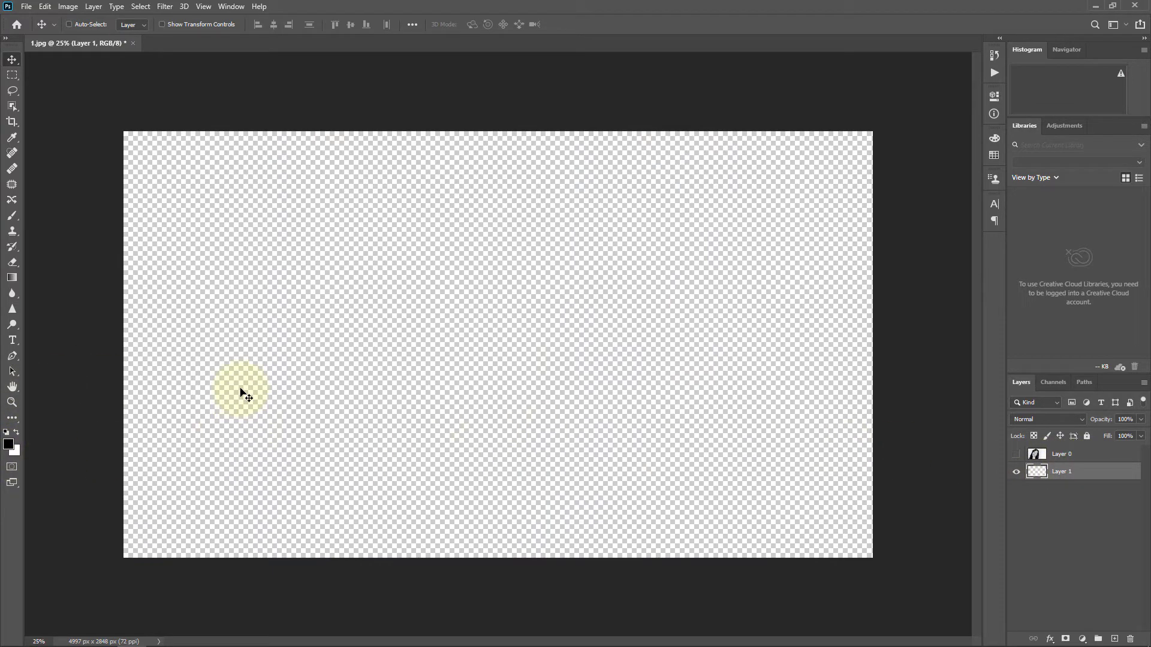
key("alt+BackSpace")
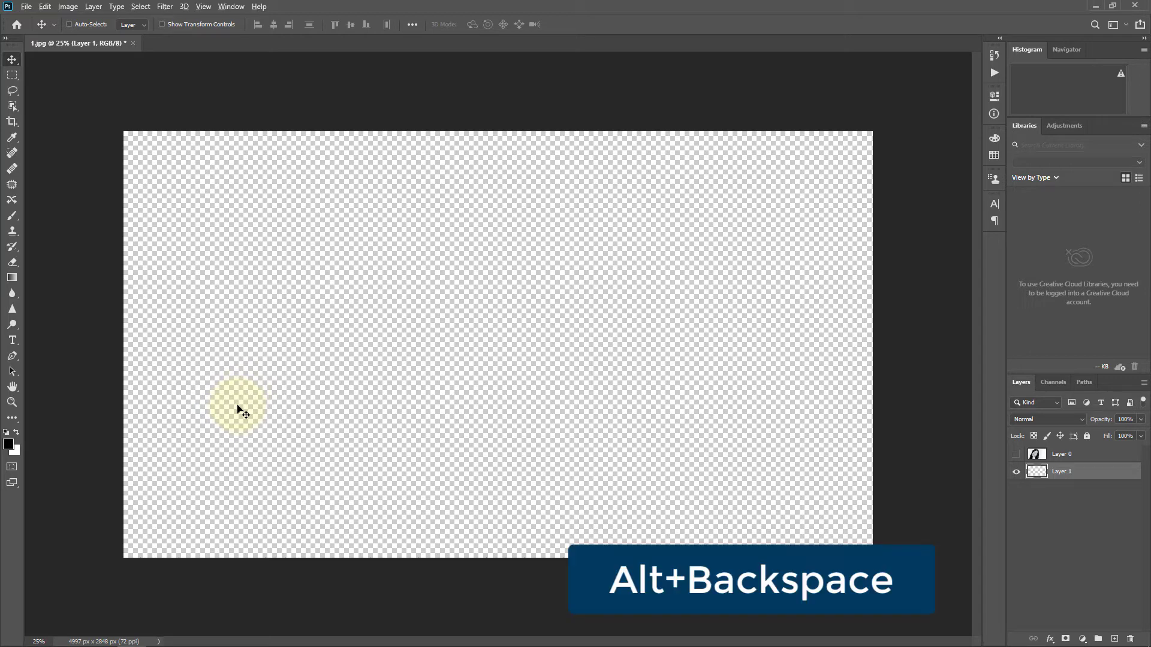
key("alt+BackSpace")
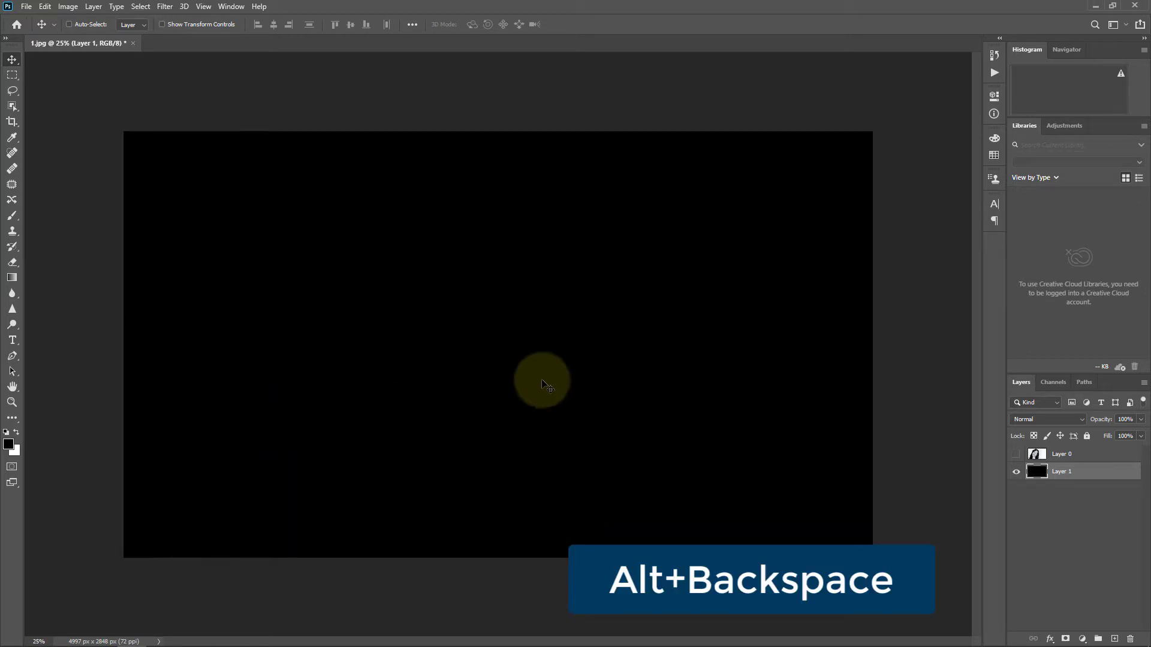
left_click(1016, 454)
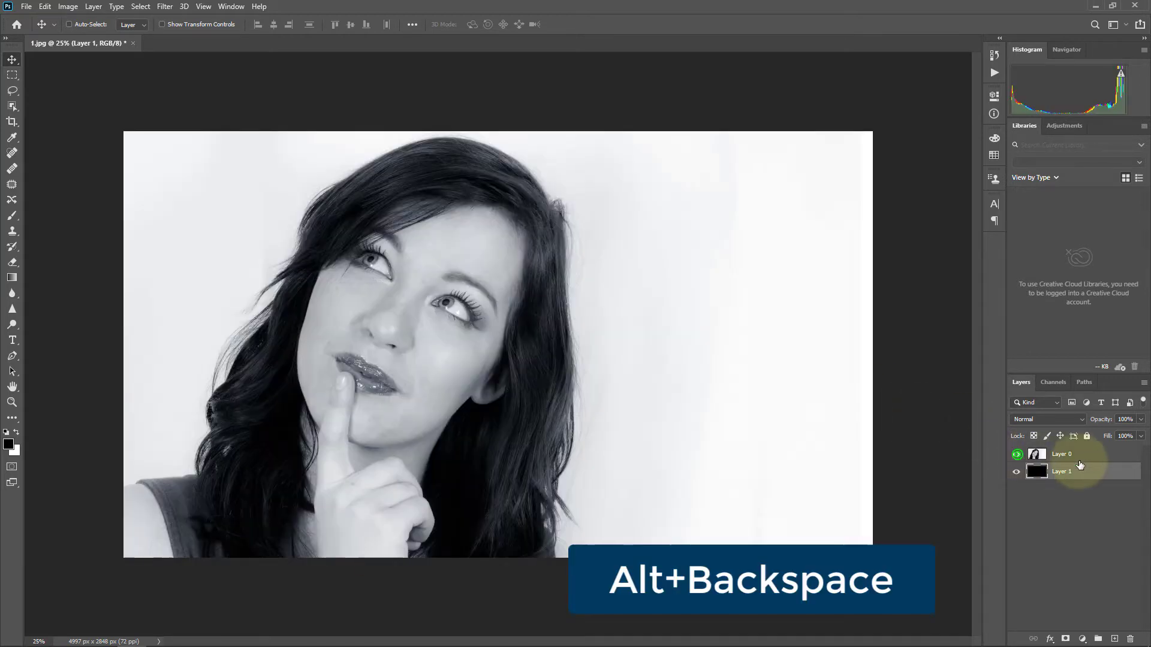
left_click(1088, 455)
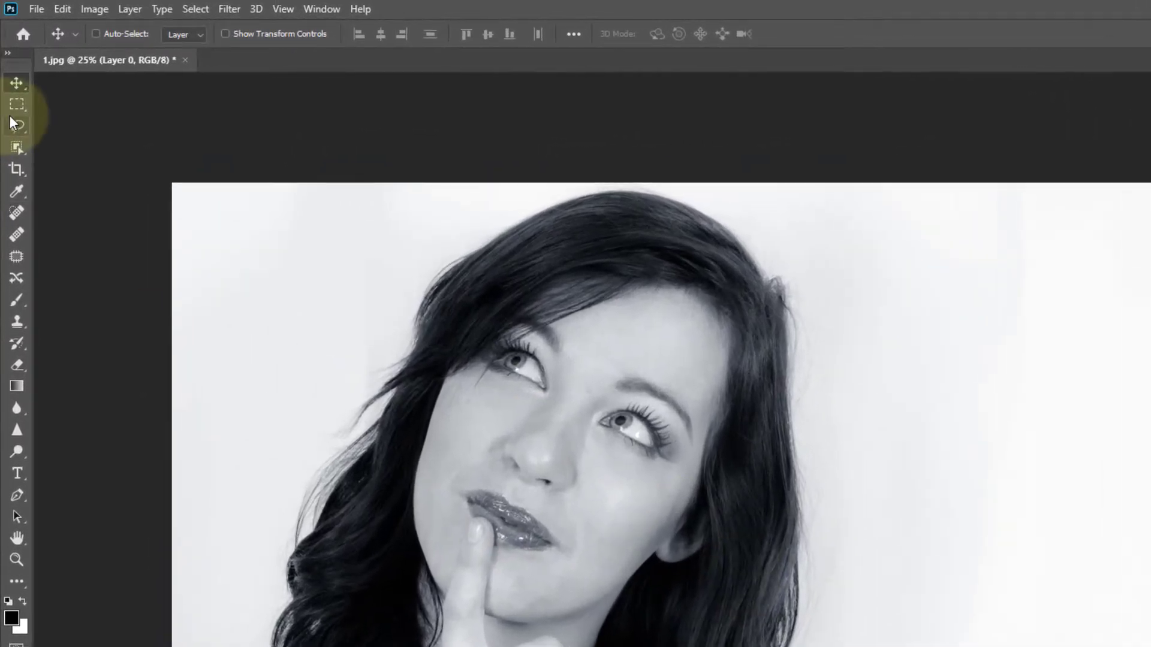
Lasso a freehand outline around the cheek from the nose down to the chin and ear
left_click(11, 91)
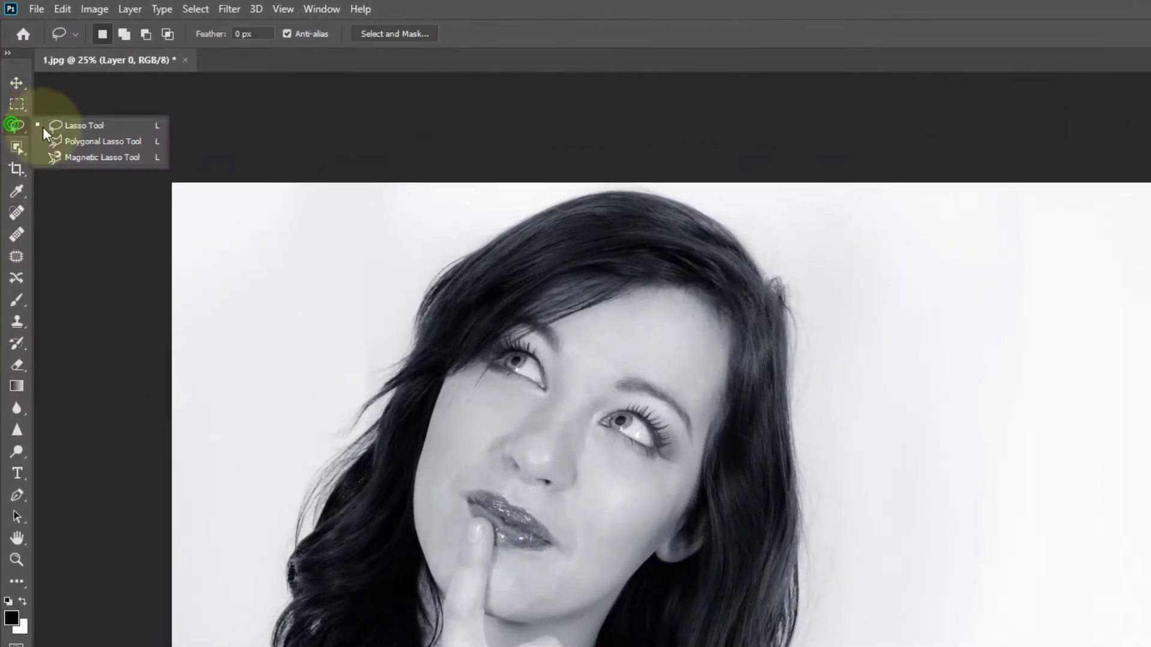
left_click(84, 124)
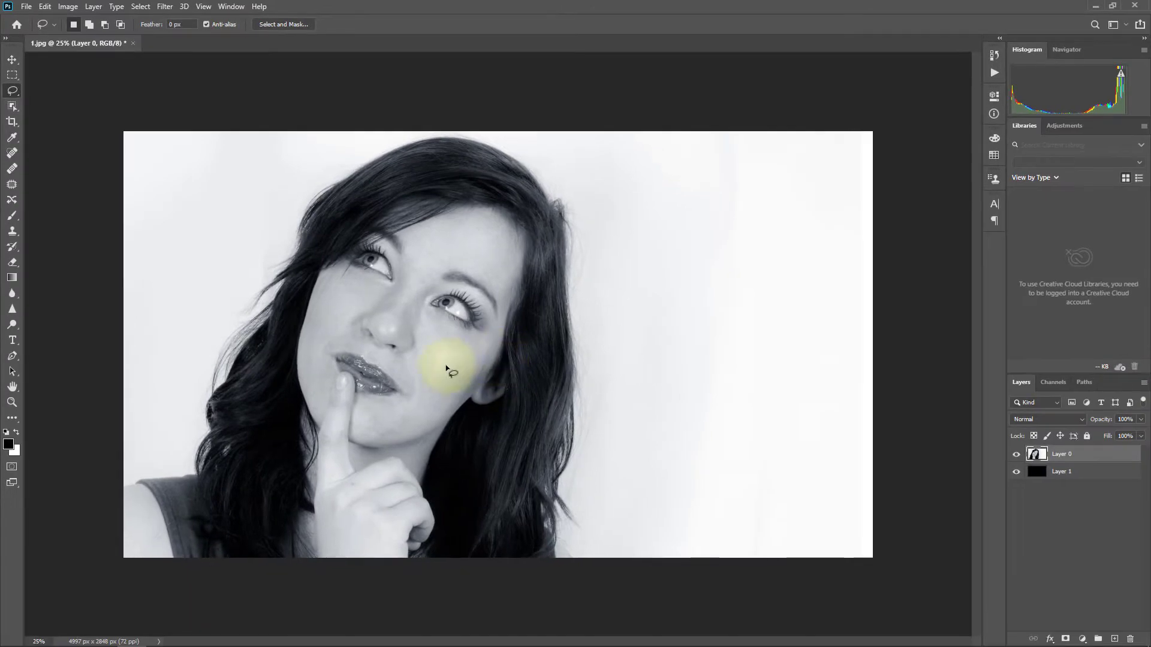
left_click_drag(442, 353, 495, 351)
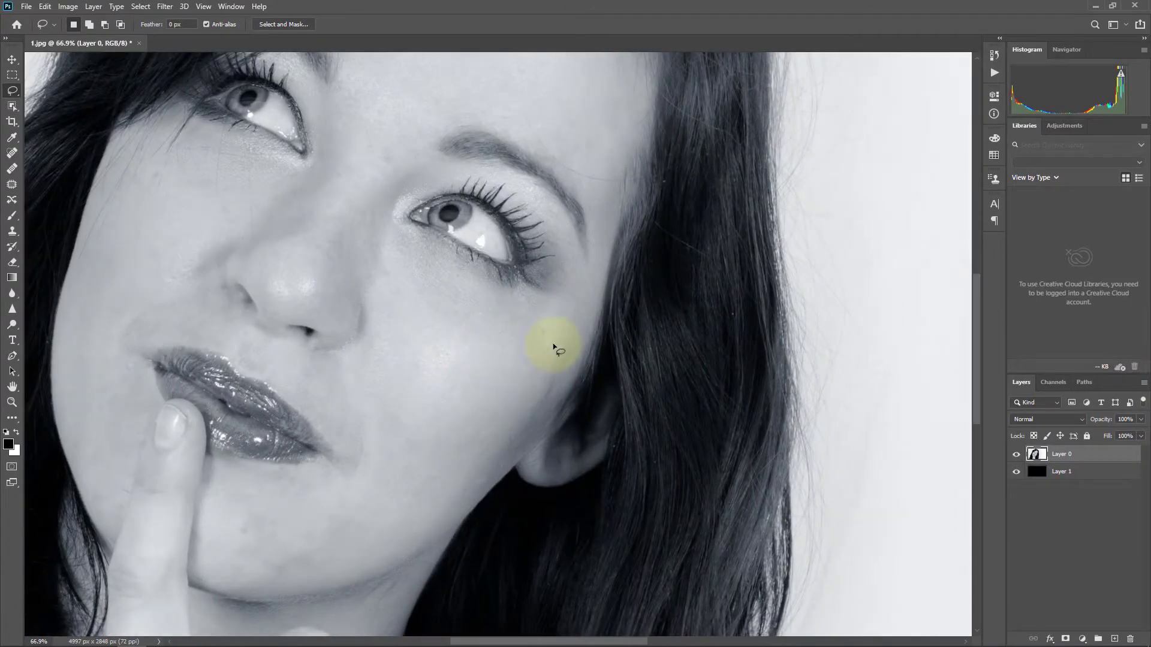
left_click(589, 330)
left_click_drag(399, 274, 347, 247)
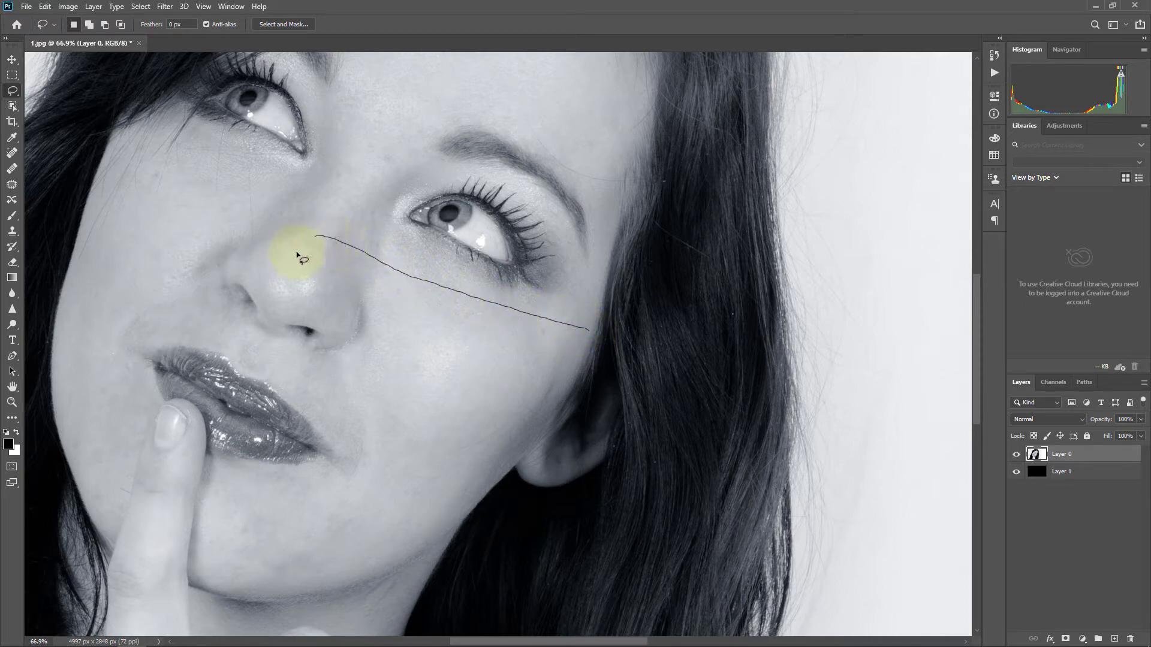
left_click_drag(265, 344, 227, 598)
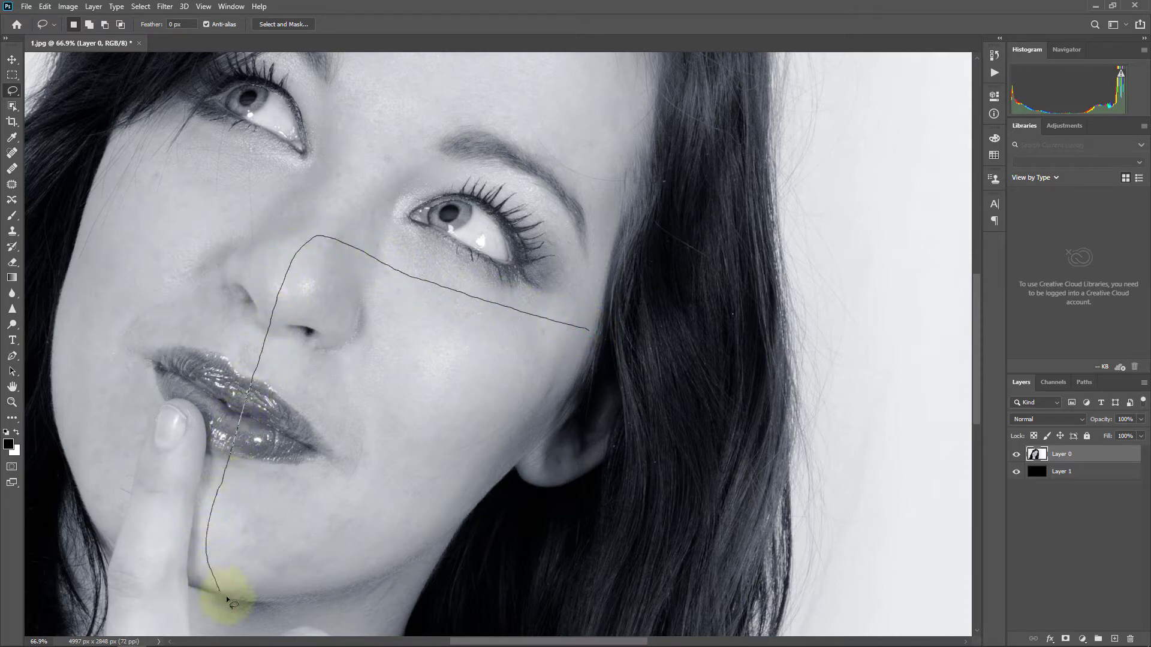
mouse_move(316, 583)
left_mouse_down()
mouse_move(467, 513)
mouse_move(523, 447)
left_mouse_up()
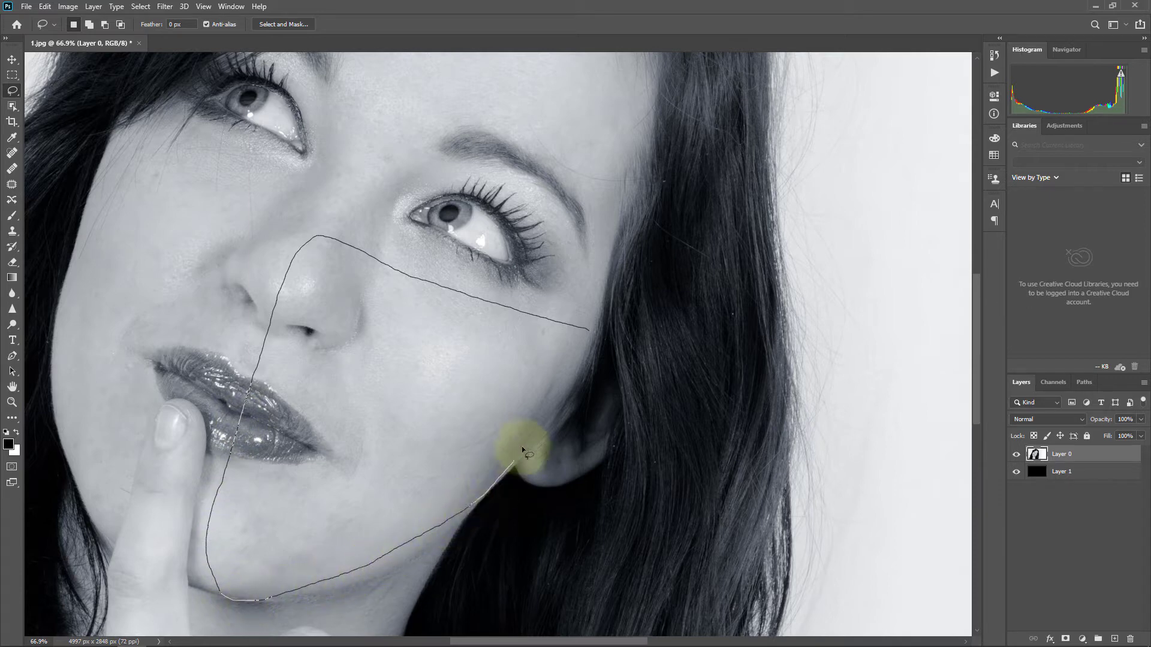
mouse_move(570, 379)
left_mouse_down()
mouse_move(587, 329)
mouse_move(510, 347)
left_mouse_up()
scroll(510, 348, "down", 3)
scroll(534, 334, "up", 5)
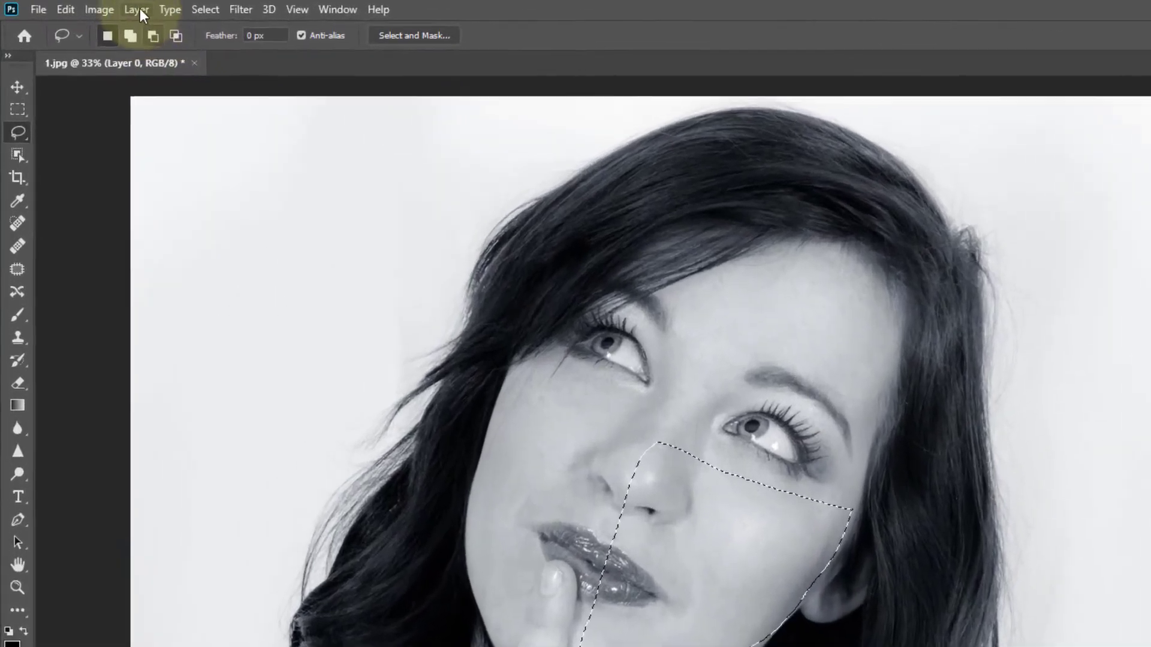
Cut the selected cheek piece onto its own Layer 2 with Layer Via Cut
left_click(93, 7)
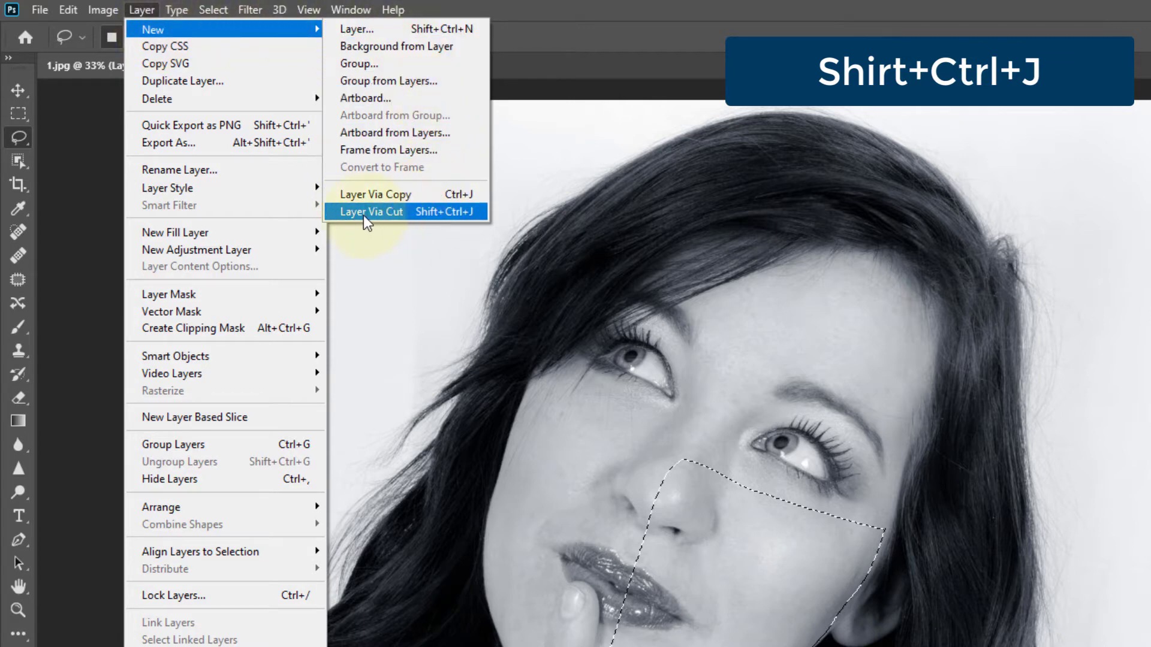
left_click(390, 212)
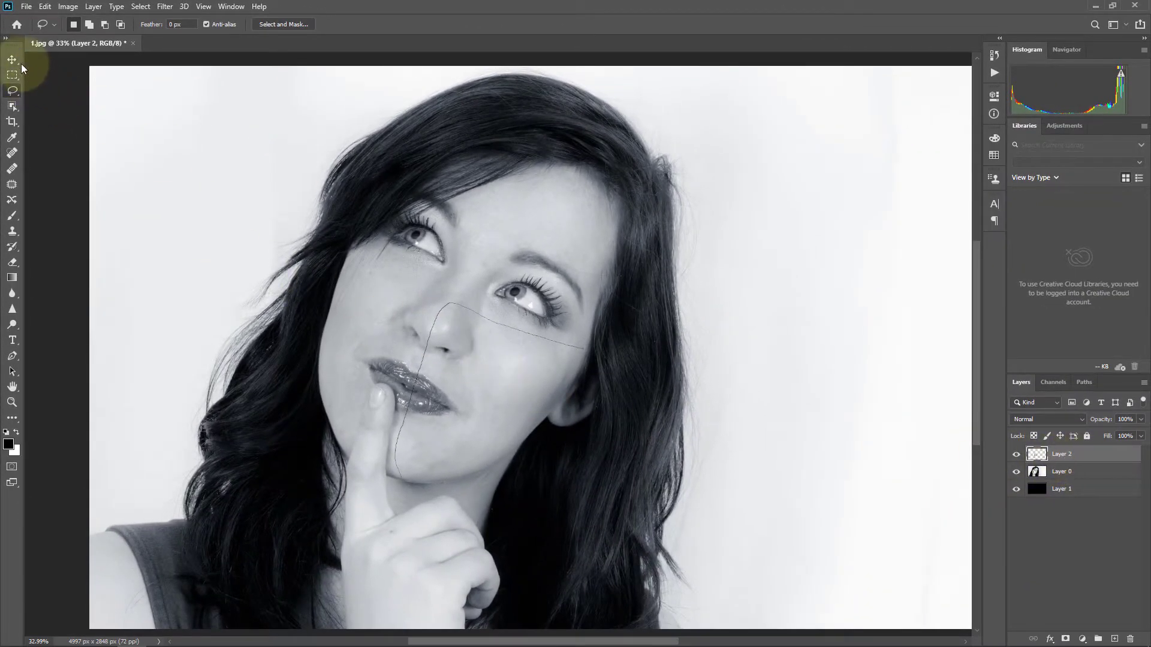
left_click(12, 59)
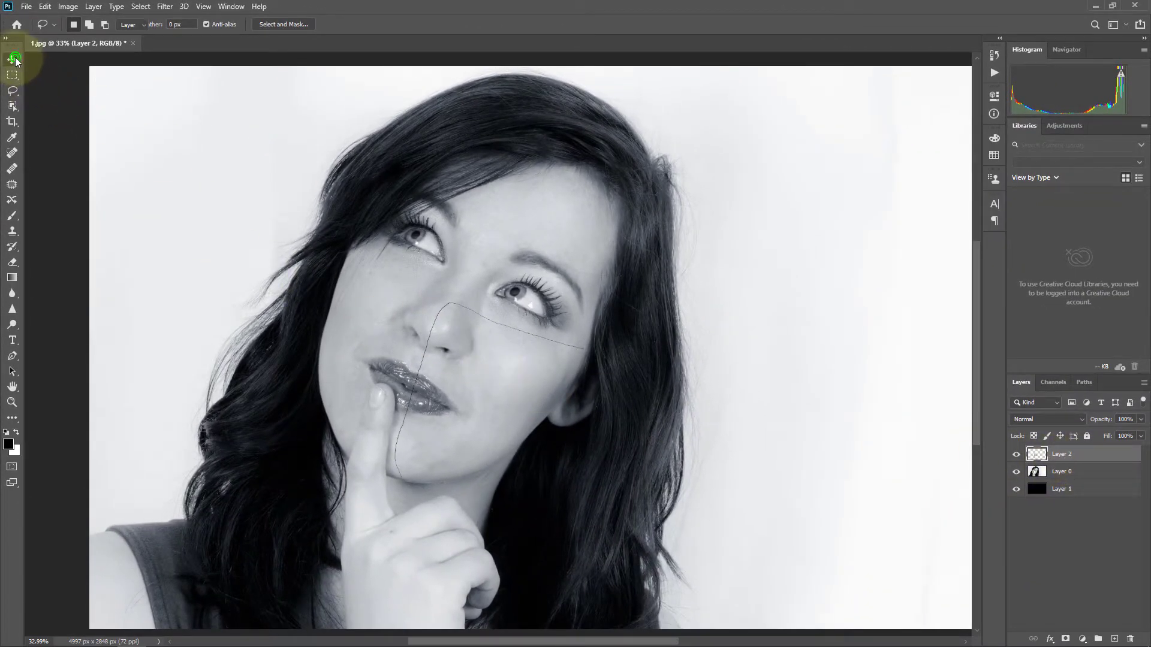
left_click(1016, 455)
Drag the Layer 2 cheek piece down and to the right, then reselect Layer 0
left_click(1016, 456)
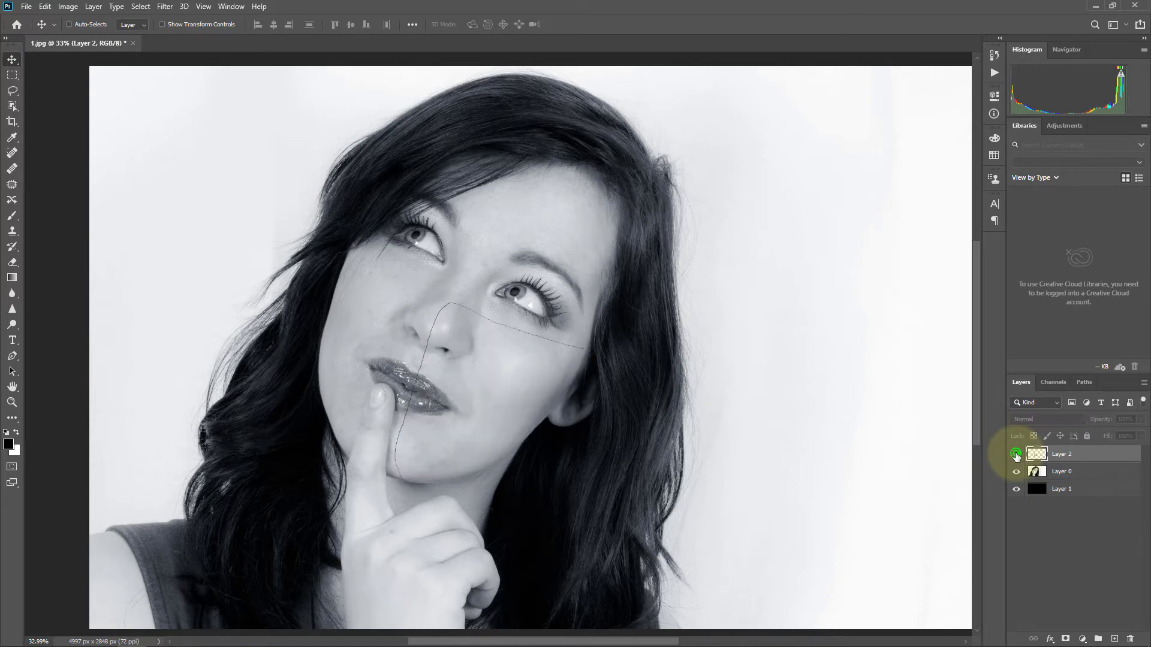
left_click(1016, 456)
left_click_drag(512, 407, 630, 516)
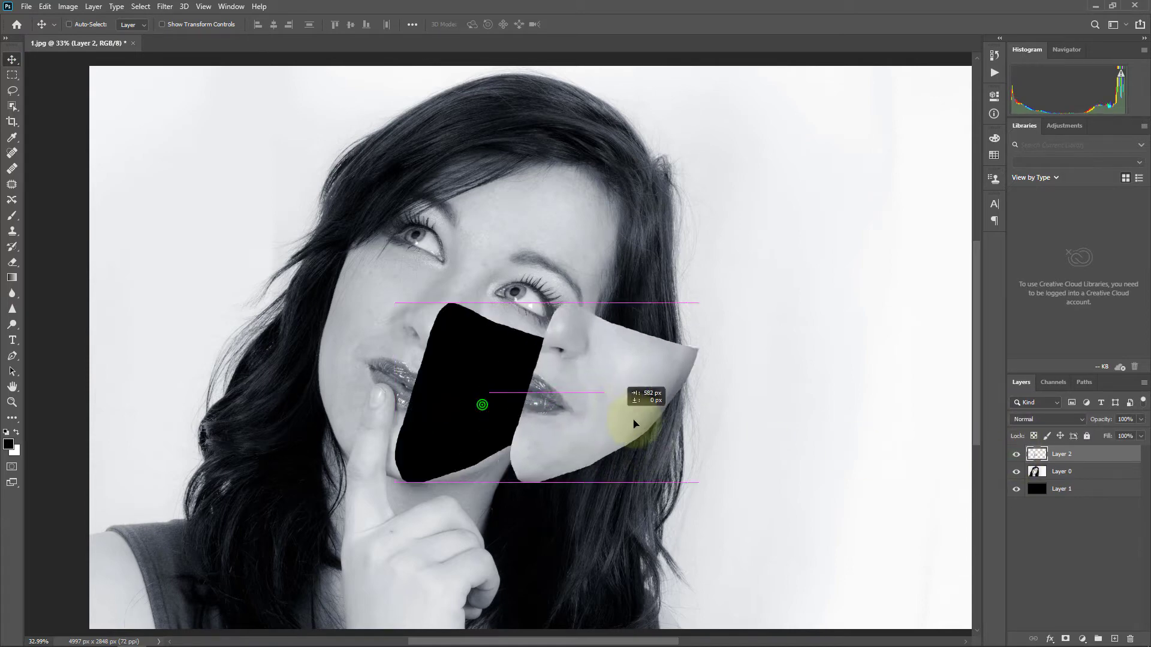
left_click(1084, 477)
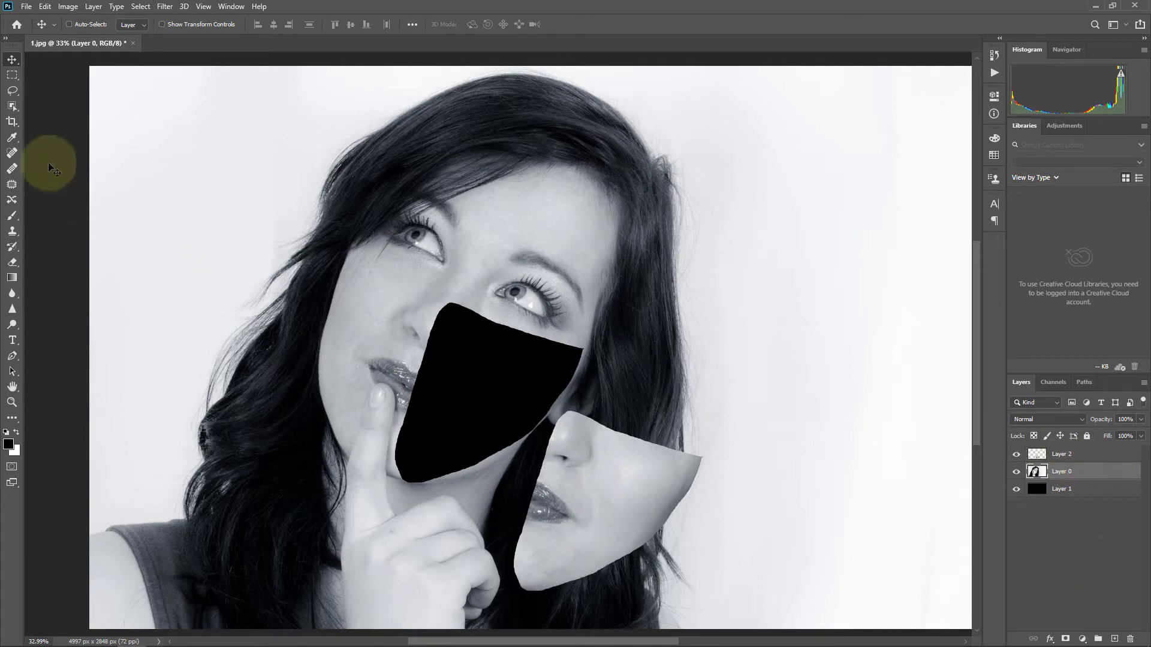
left_click(93, 6)
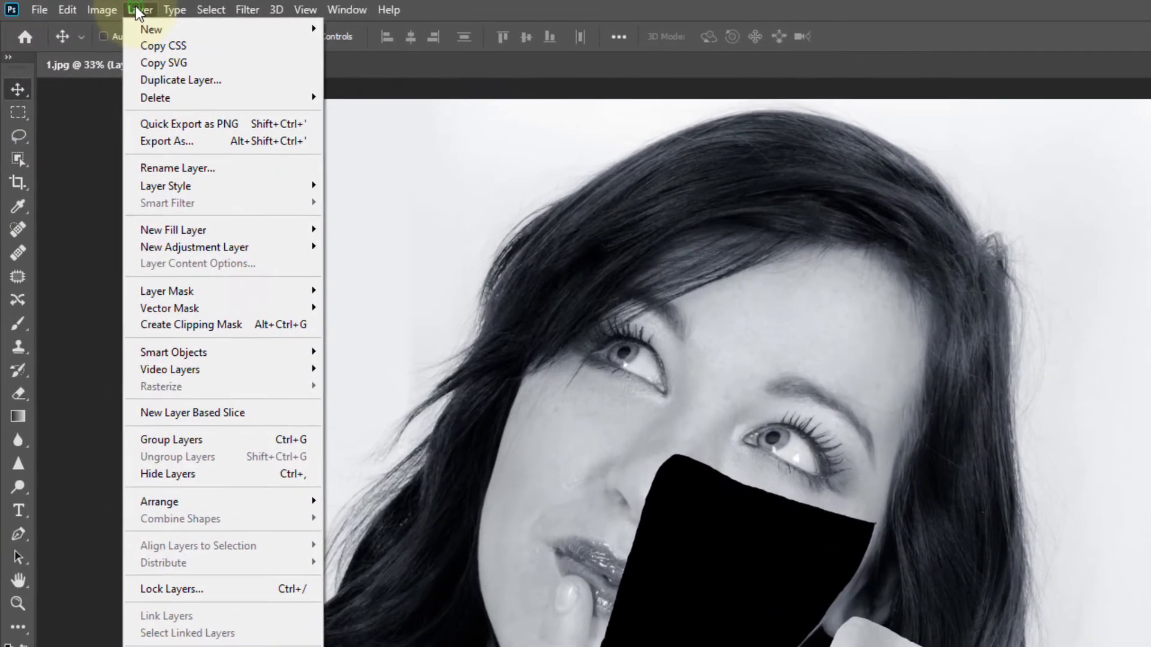
Open Layer 0's blending options and enable Bevel & Emboss
left_click(226, 190)
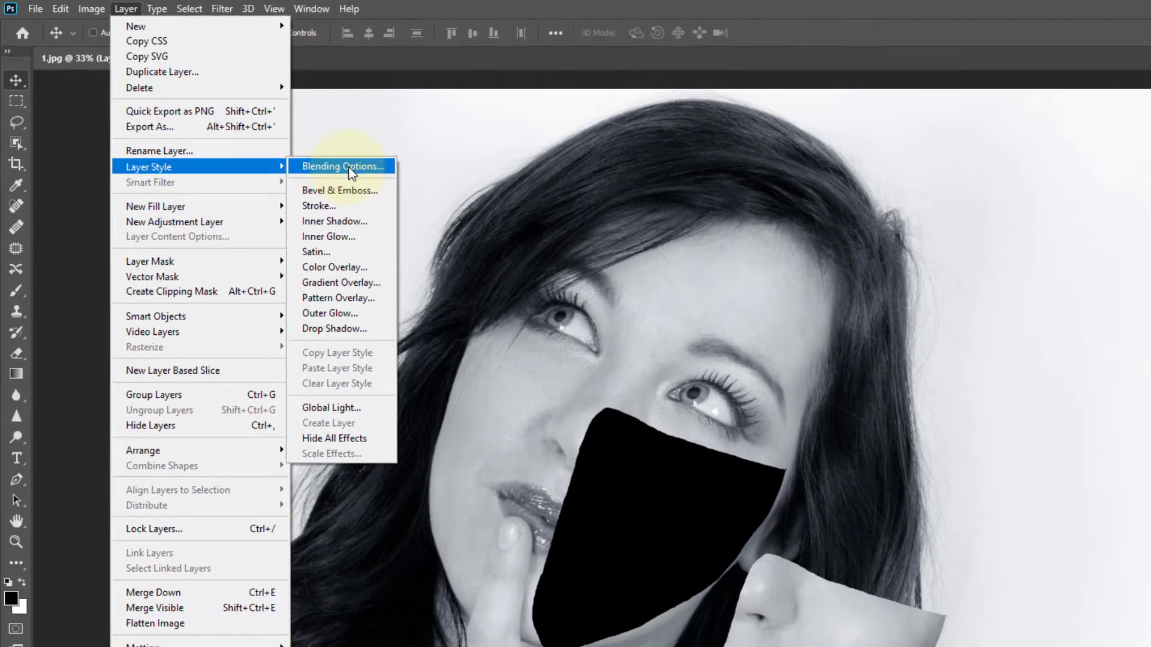
left_click(390, 187)
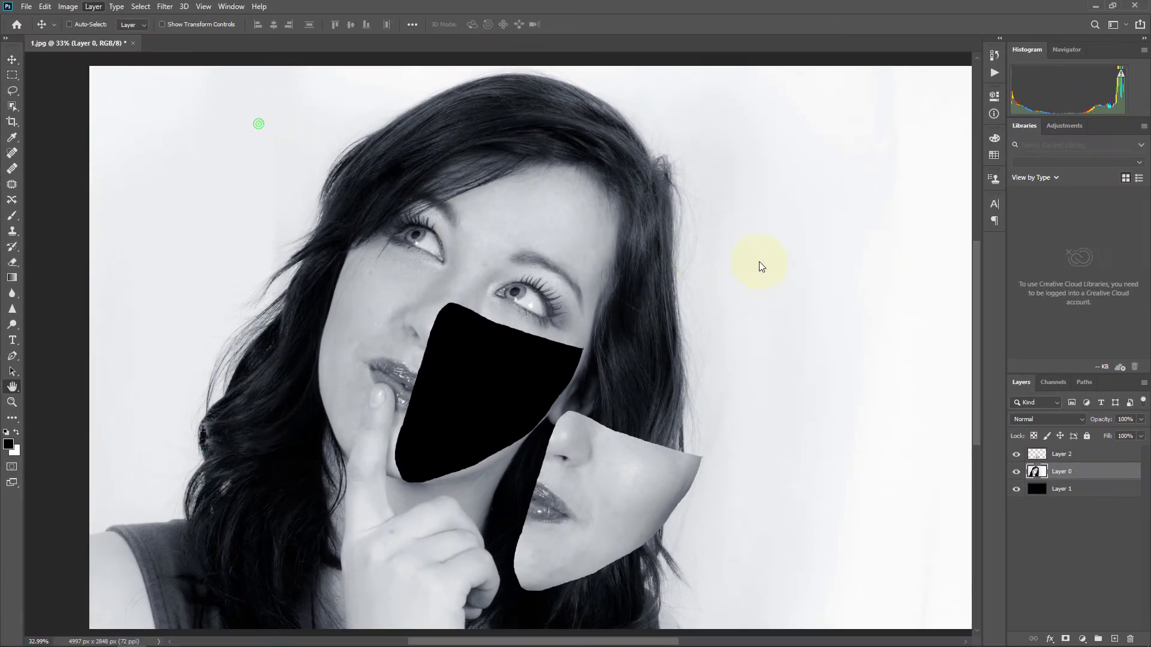
left_click_drag(674, 128, 694, 129)
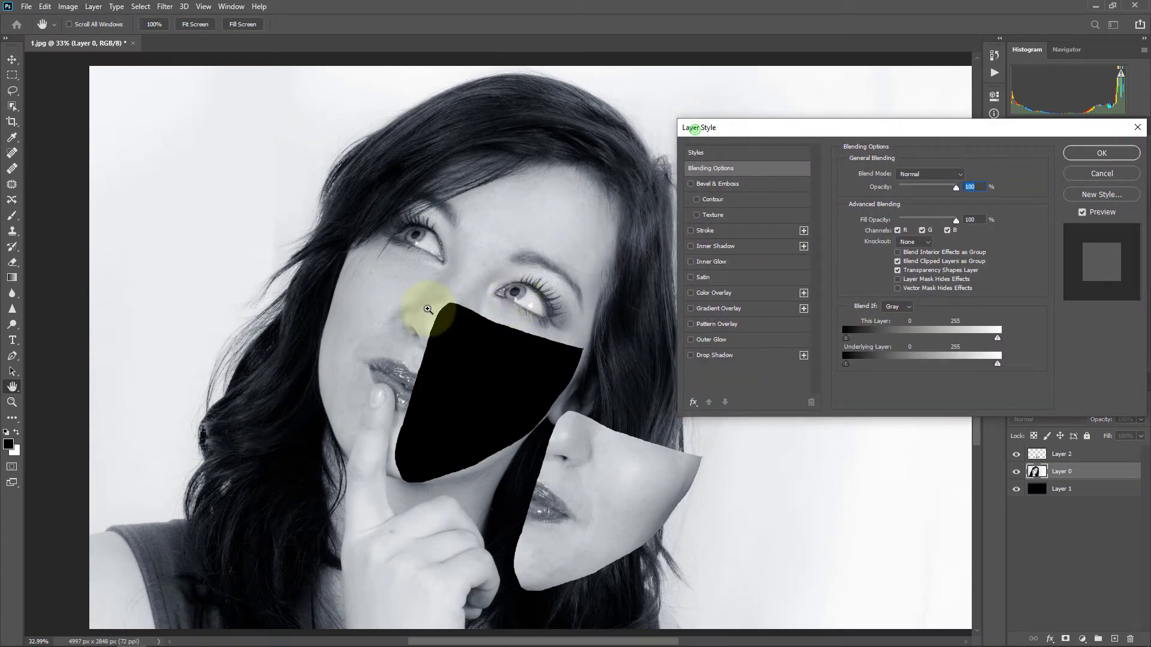
mouse_move(428, 309)
left_mouse_down()
mouse_move(499, 382)
mouse_move(483, 381)
left_mouse_up()
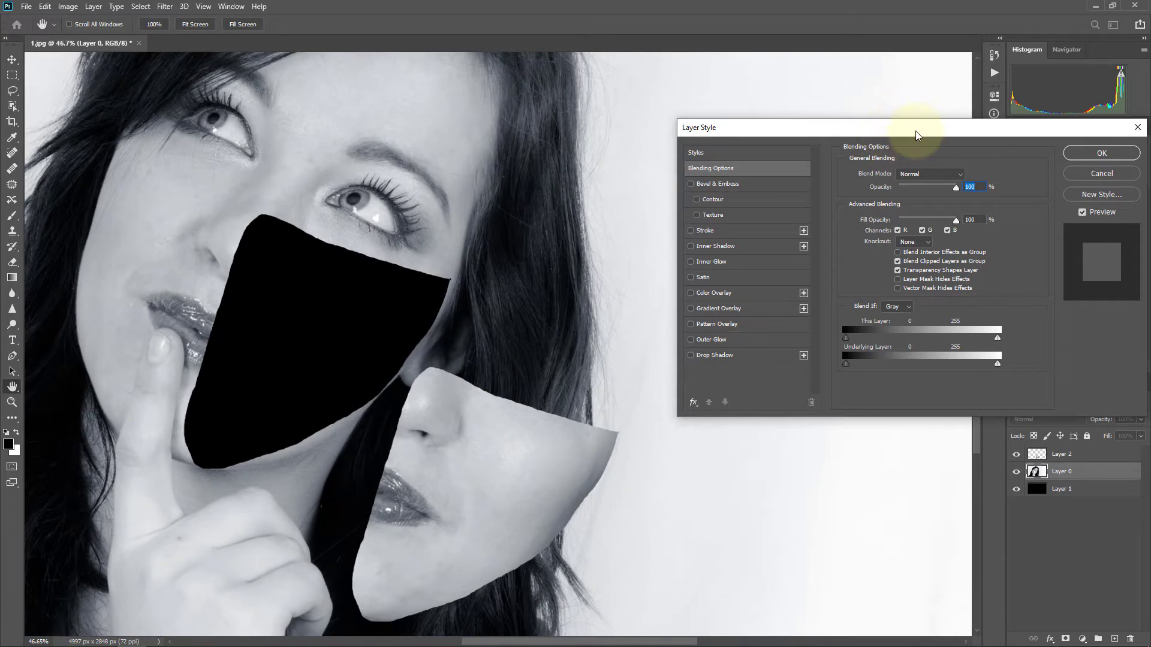
left_click_drag(915, 135, 821, 122)
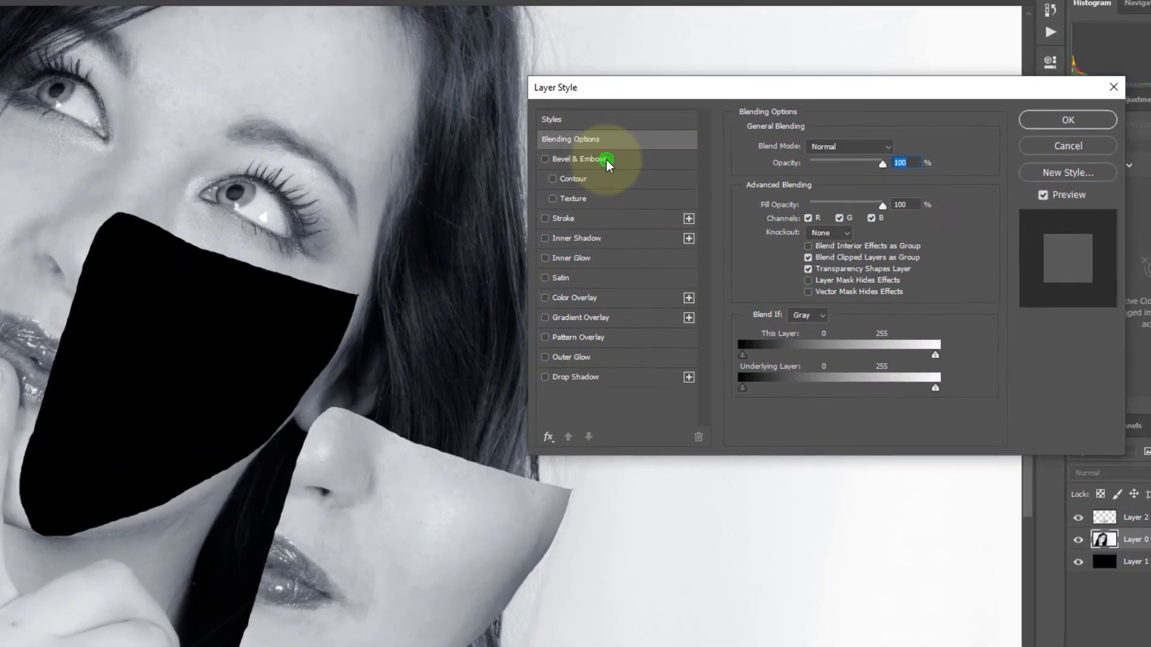
left_click(605, 159)
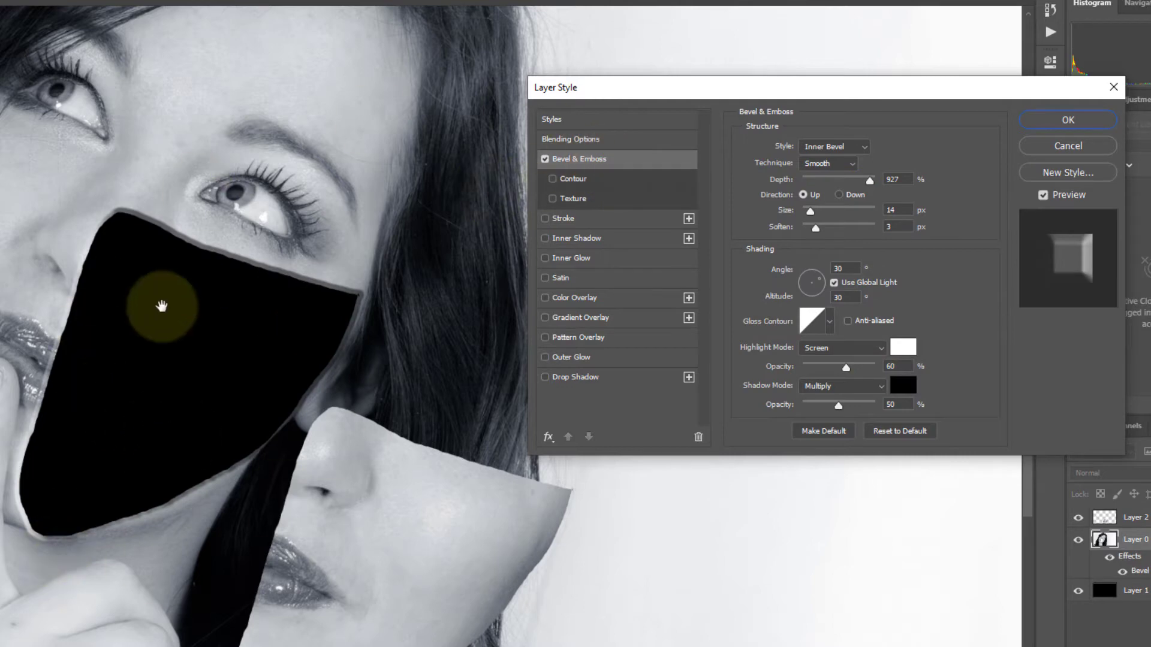
Set the bevel to 21 px size, soften 2 and a 90° light angle, and apply it
left_click_drag(870, 181, 852, 181)
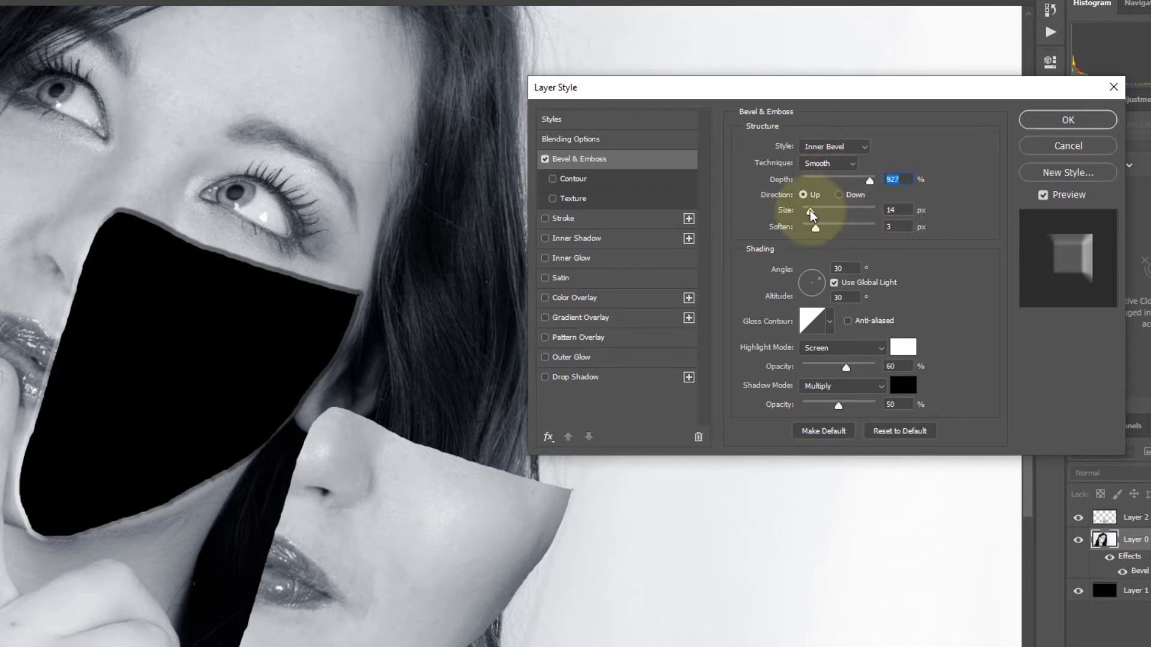
mouse_move(811, 214)
left_mouse_down()
mouse_move(790, 214)
mouse_move(804, 216)
left_mouse_up()
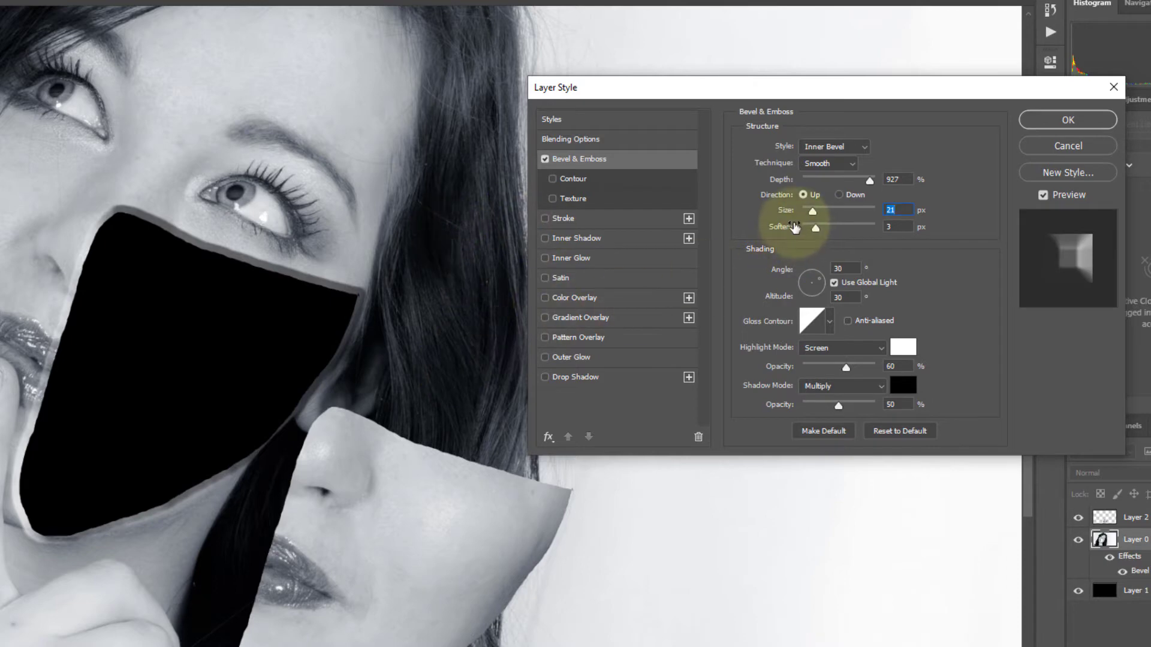
mouse_move(784, 232)
left_mouse_down()
mouse_move(799, 231)
mouse_move(768, 226)
left_mouse_up()
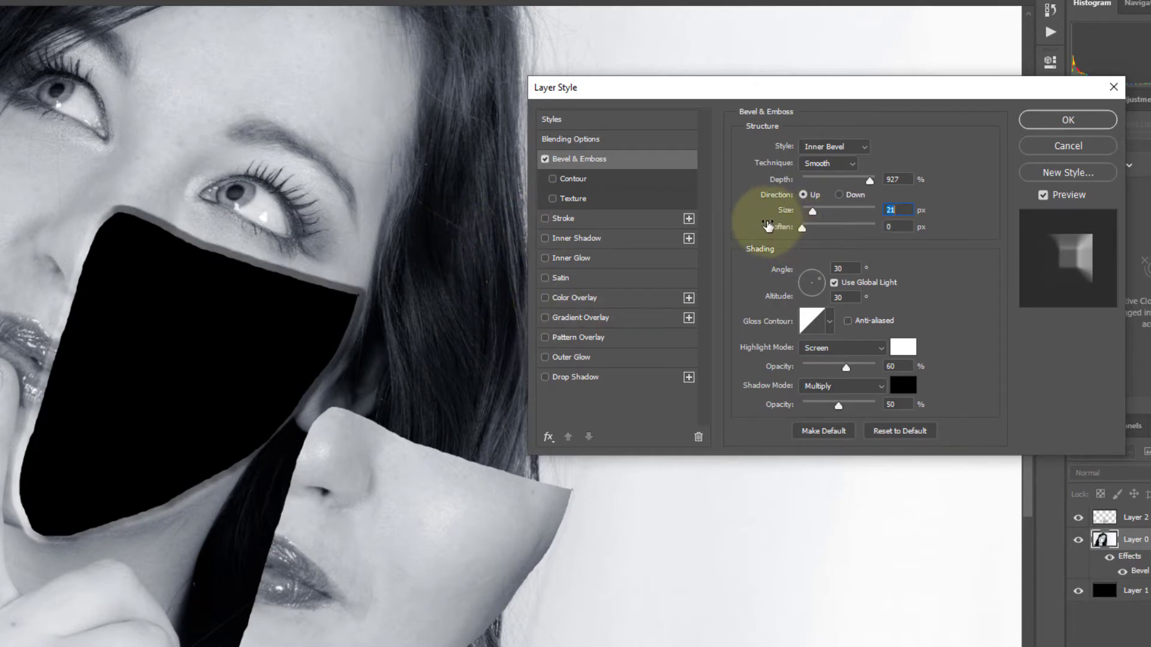
left_click(778, 228)
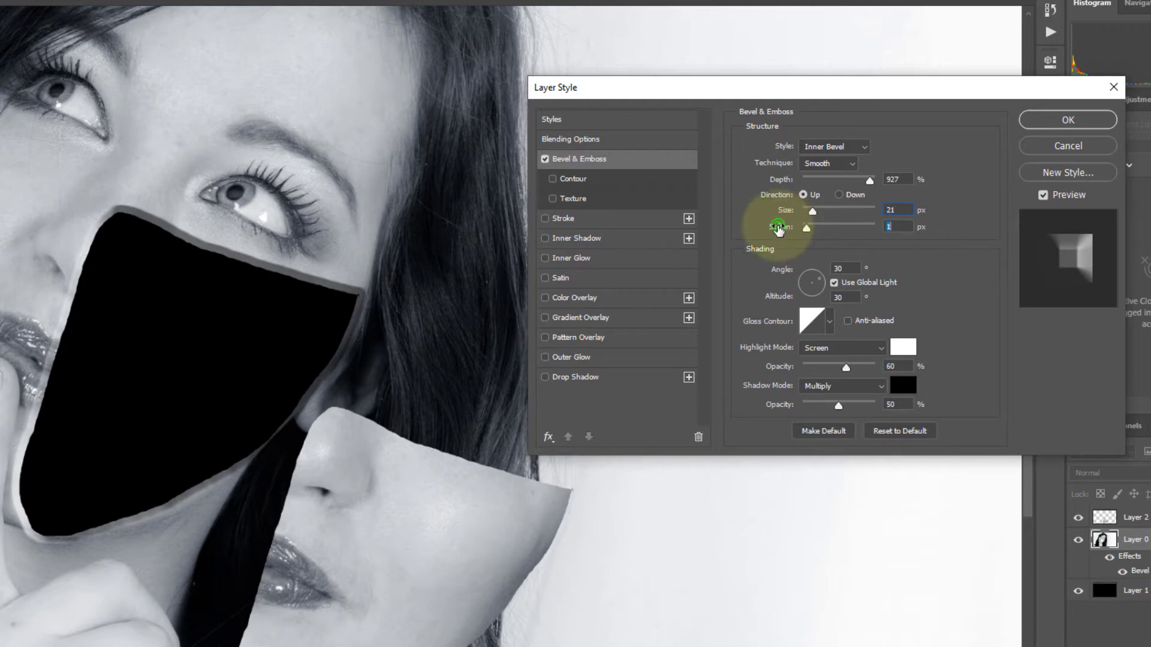
left_click_drag(778, 228, 782, 231)
key("shift+Tab")
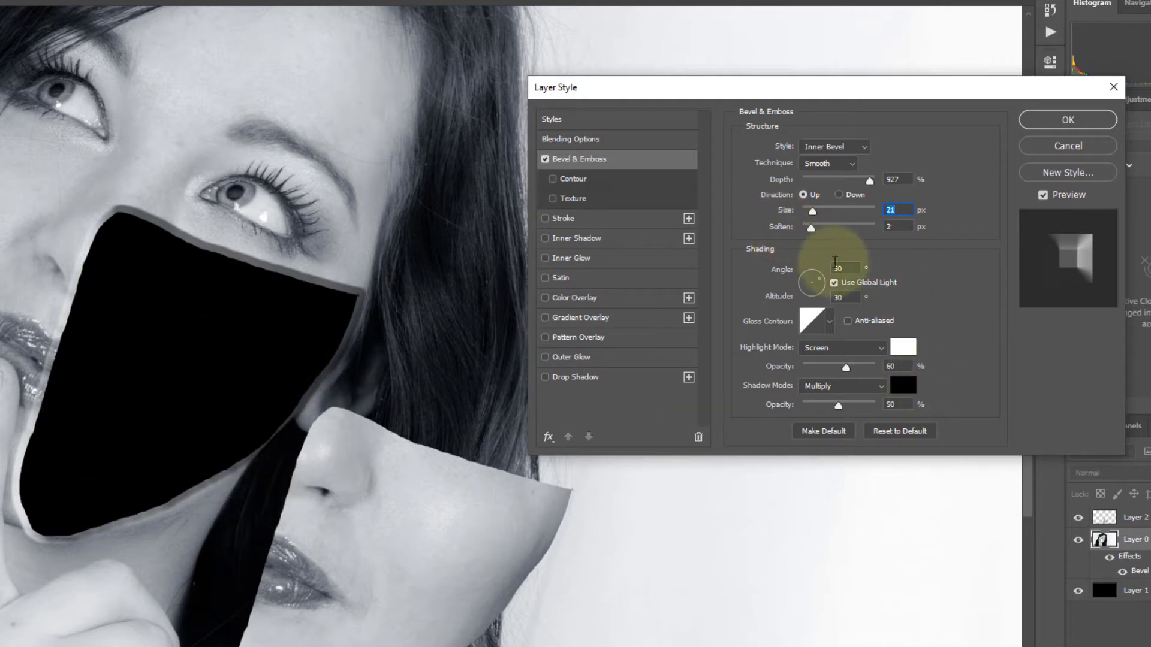
double_click(851, 268)
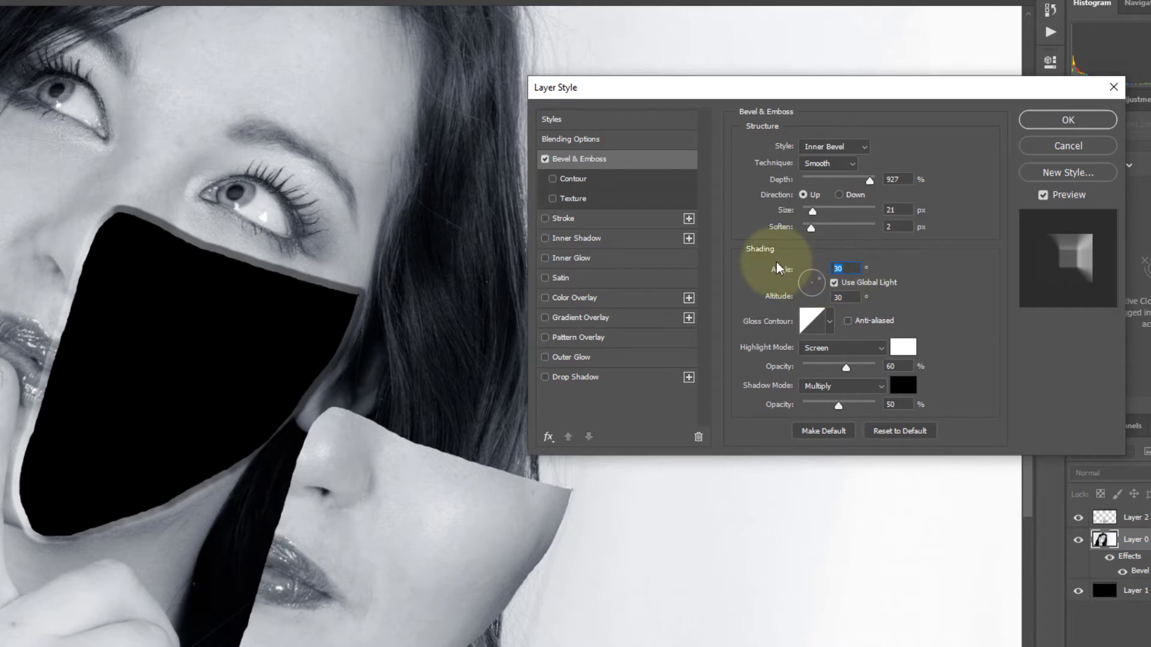
type("9")
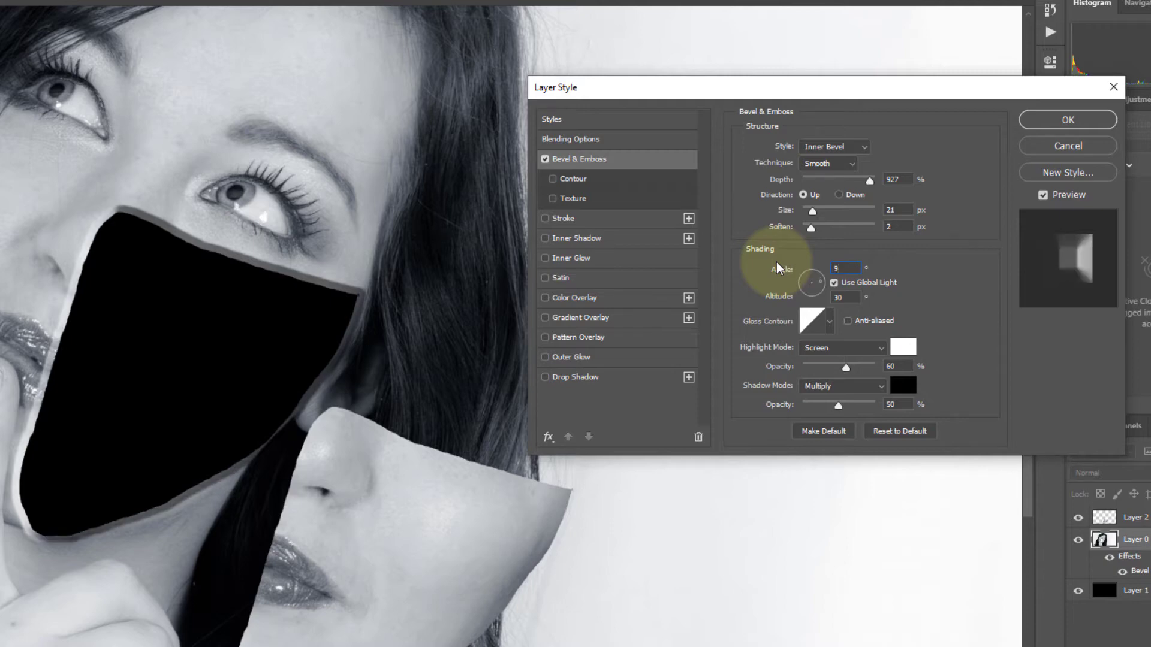
type("0")
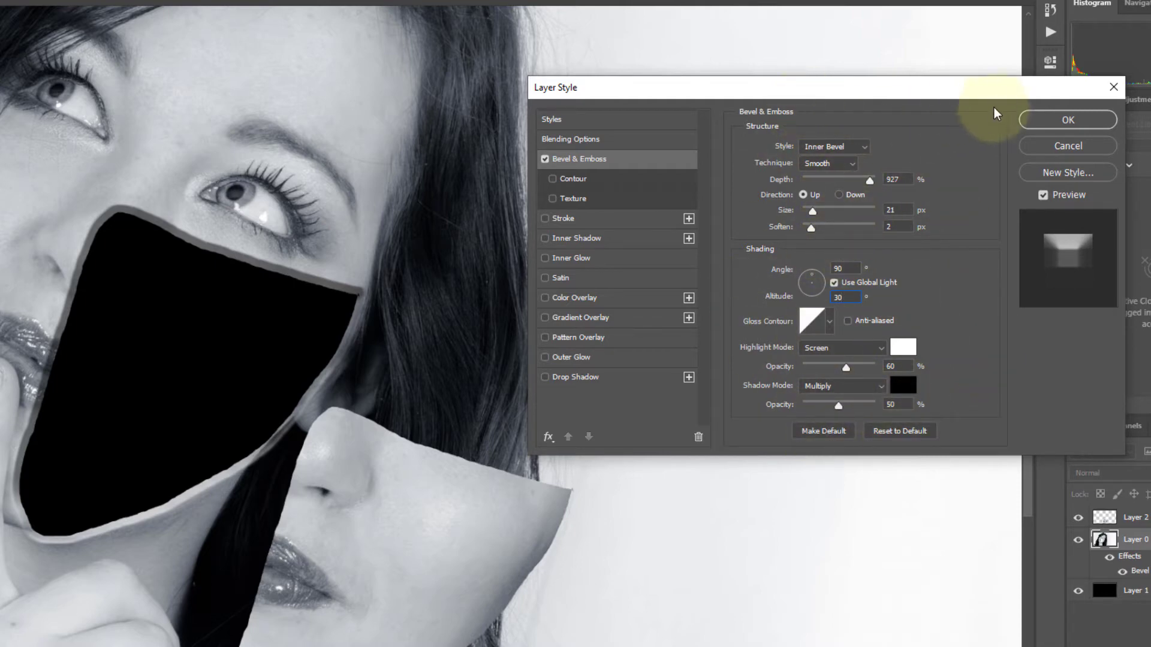
left_click(1068, 121)
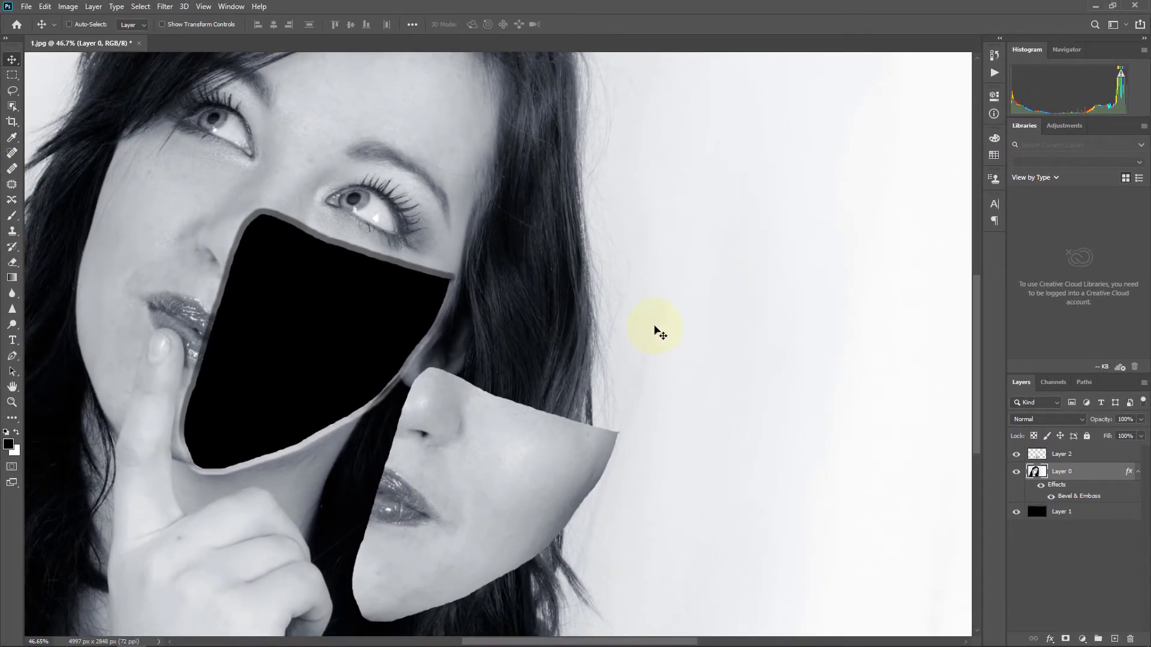
Fit the image, drag the Layer 2 cheek piece farther right, and reselect Layer 0
key("ctrl+0")
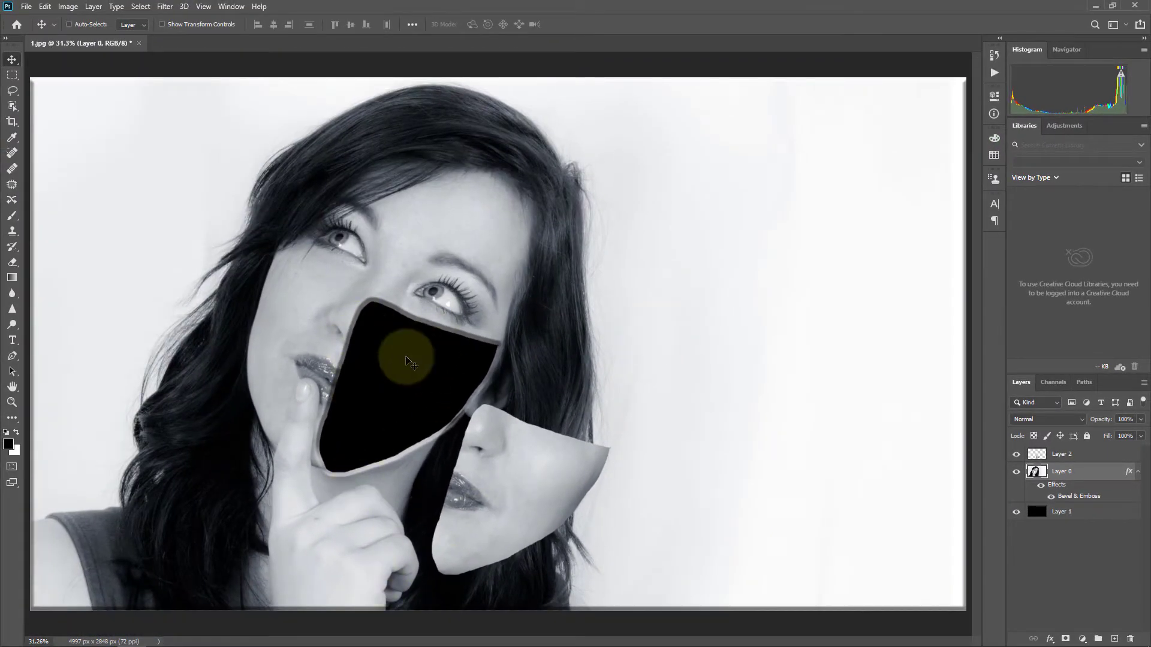
right_click(555, 454)
left_click(568, 463)
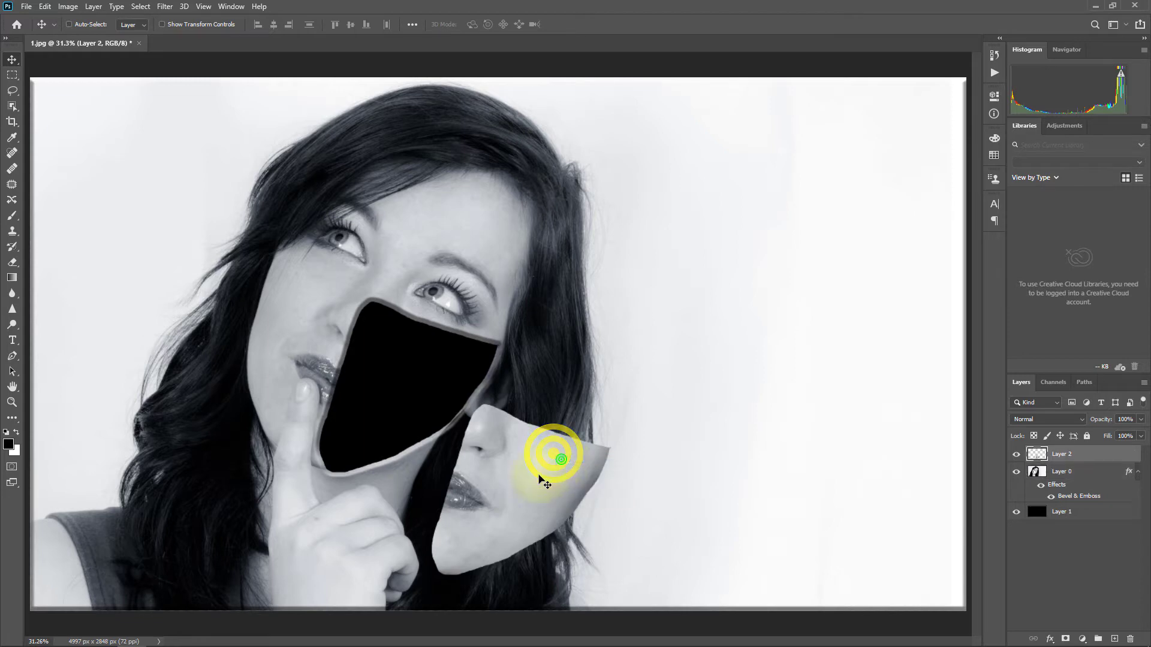
left_click_drag(540, 477, 411, 378)
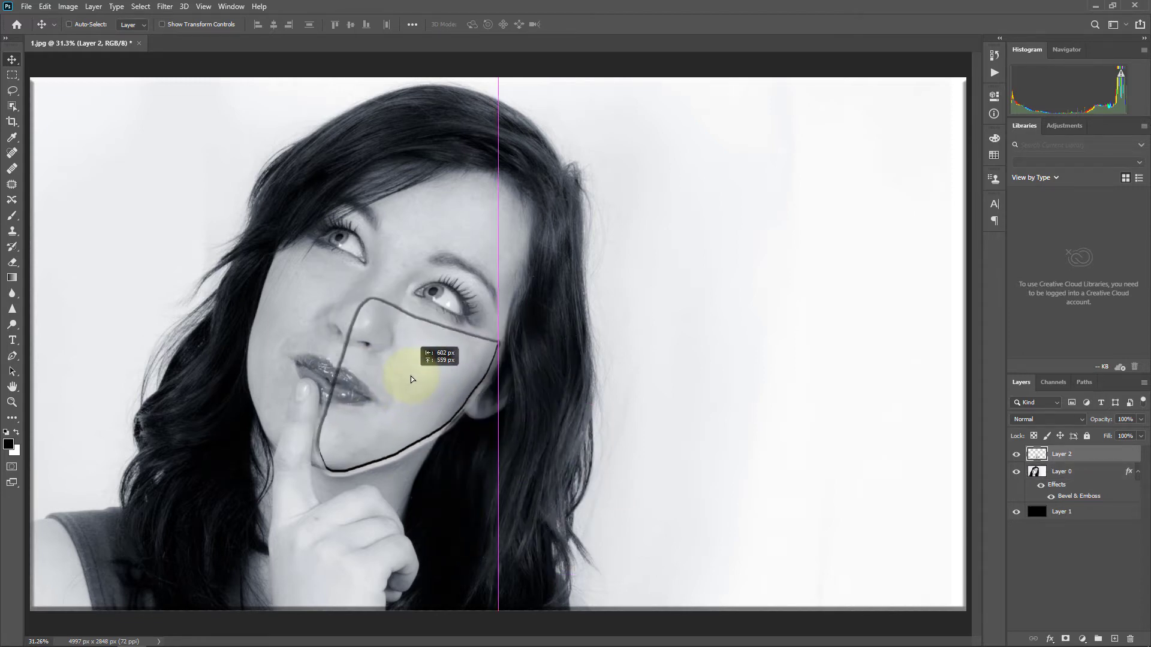
left_click_drag(411, 378, 585, 447)
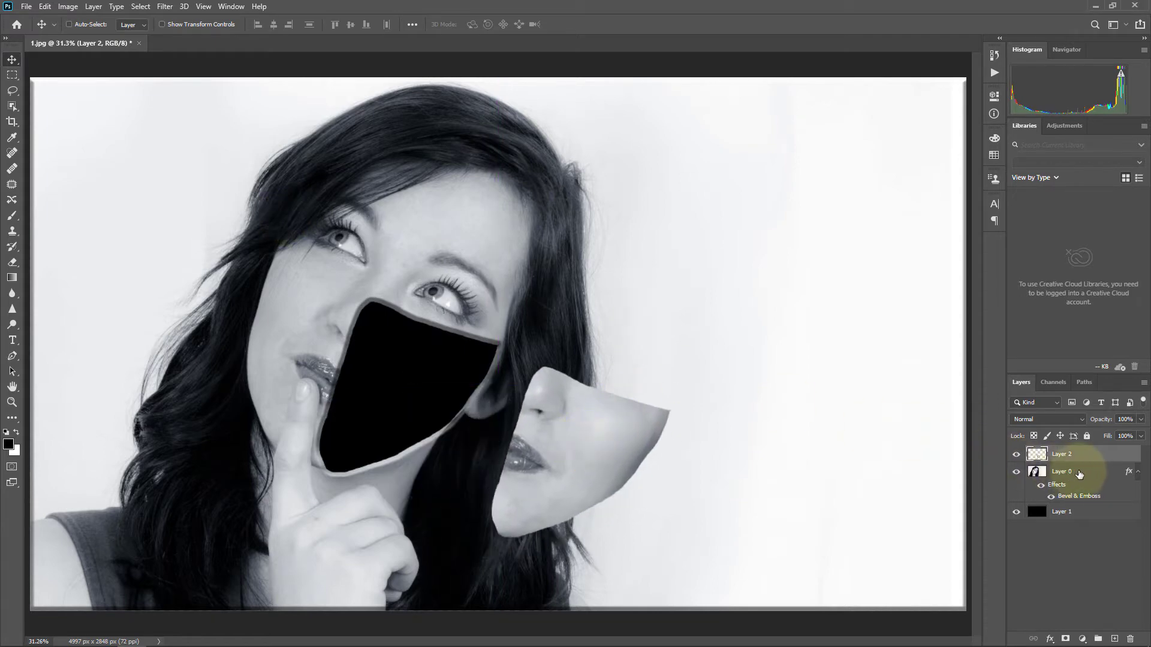
left_click(1079, 474)
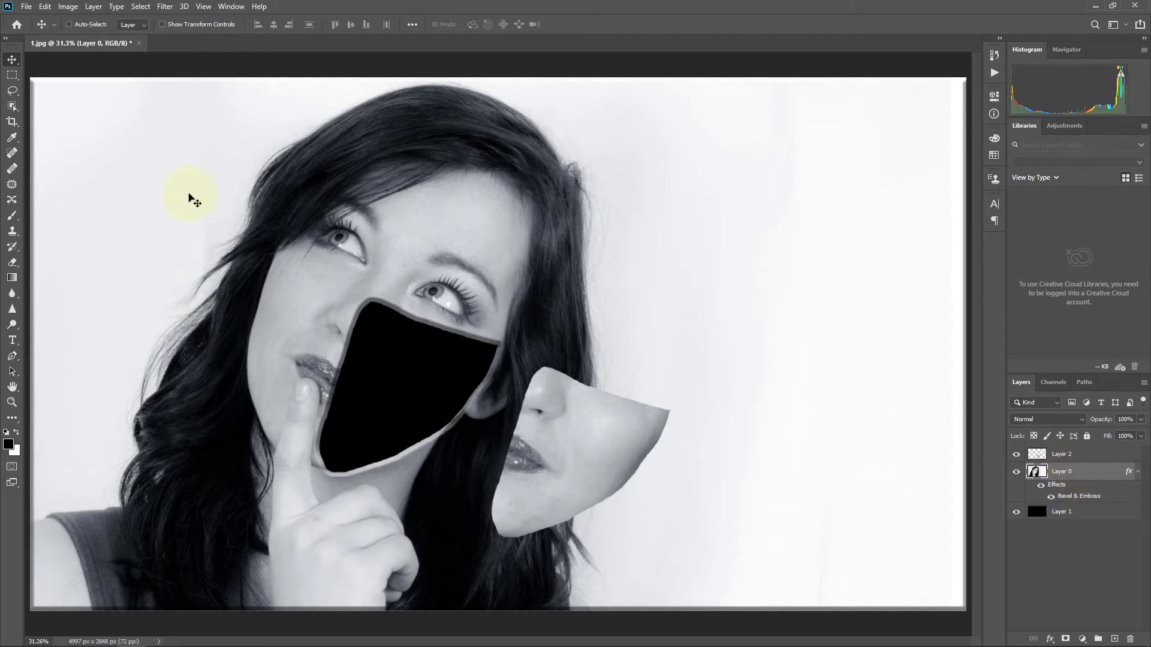
Place image 2, the flower-and-pumpkin basket, as an embedded layer toward the upper right
left_click(27, 6)
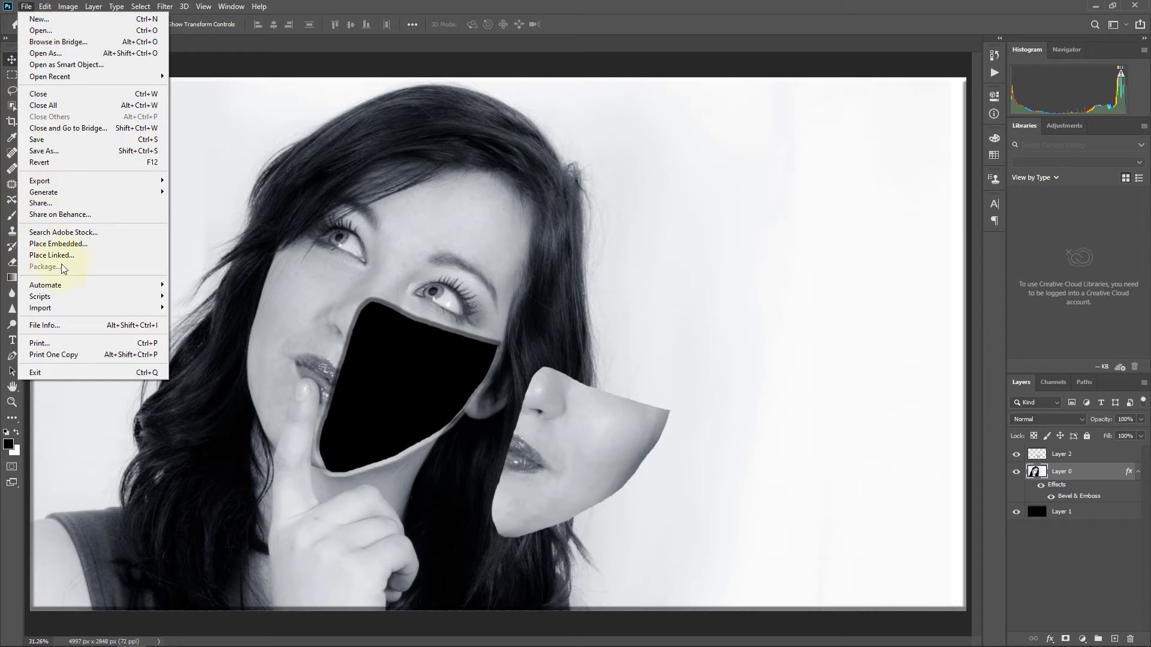
left_click(96, 244)
left_click(293, 122)
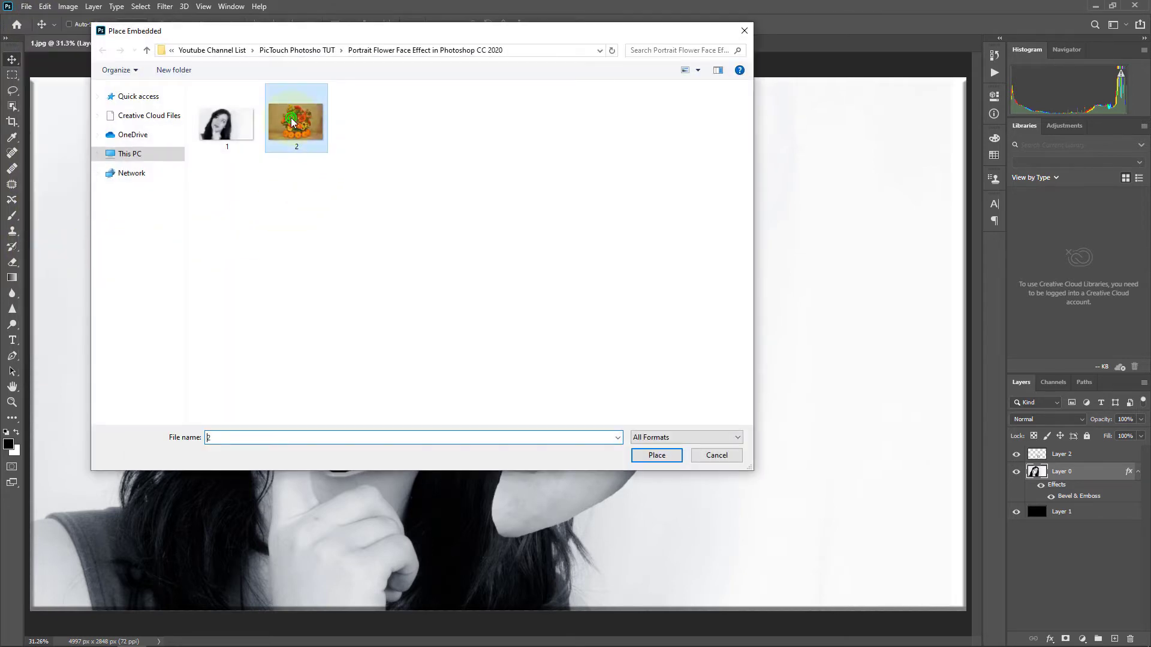
left_click(651, 457)
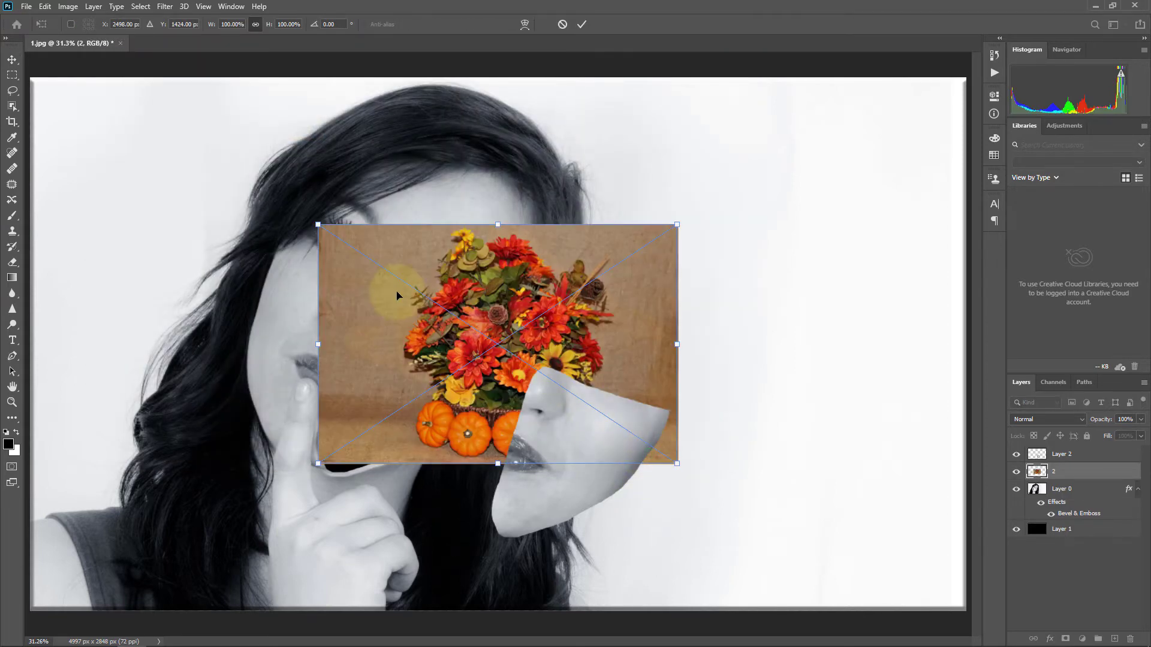
left_click_drag(376, 334, 486, 285)
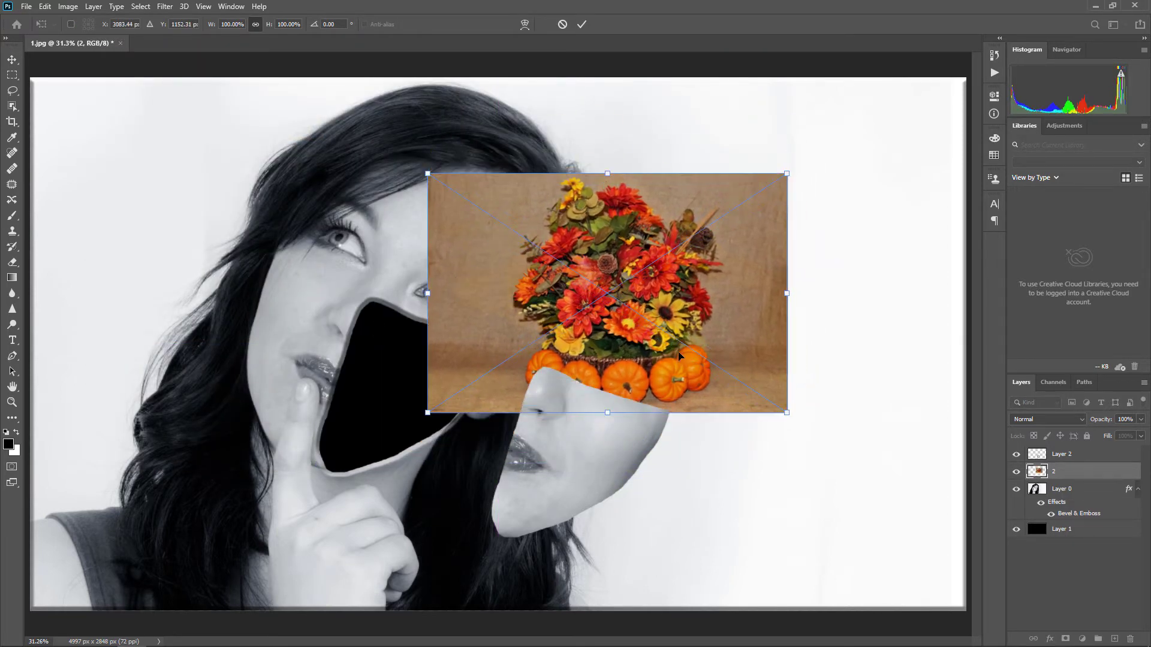
left_click(580, 24)
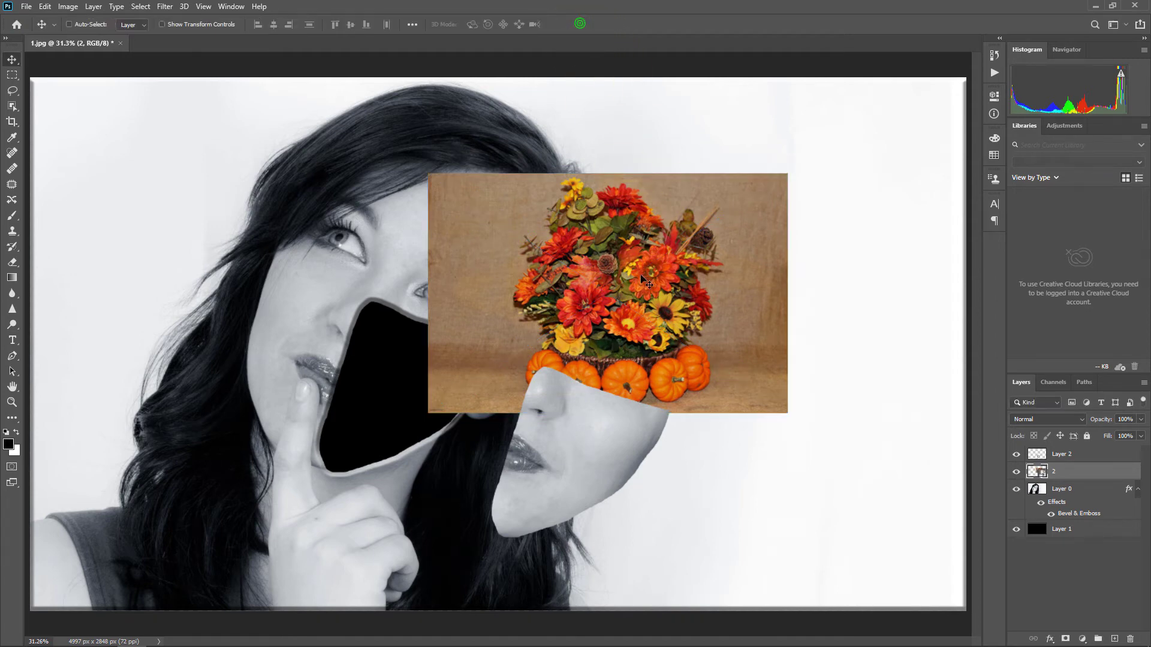
Drag the flower layer over the face hole and lower its opacity to 63%
left_click_drag(618, 295, 631, 248)
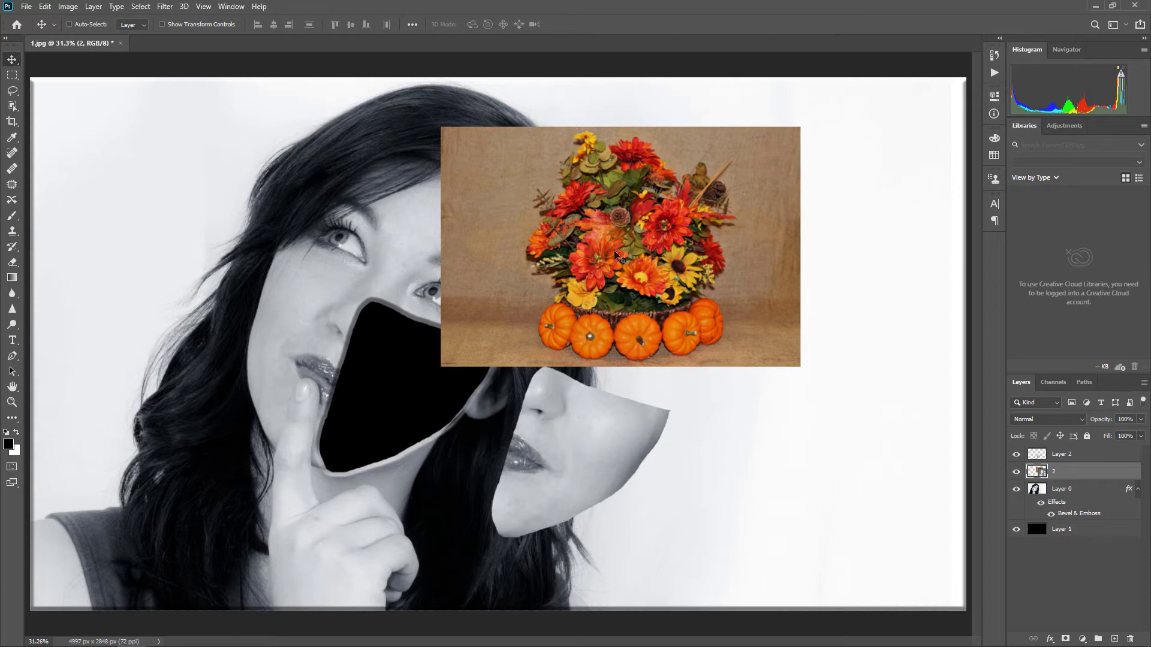
mouse_move(637, 294)
left_mouse_down()
mouse_move(429, 349)
mouse_move(403, 398)
mouse_move(386, 519)
mouse_move(400, 401)
mouse_move(393, 414)
mouse_move(370, 404)
mouse_move(362, 416)
mouse_move(373, 425)
left_mouse_up()
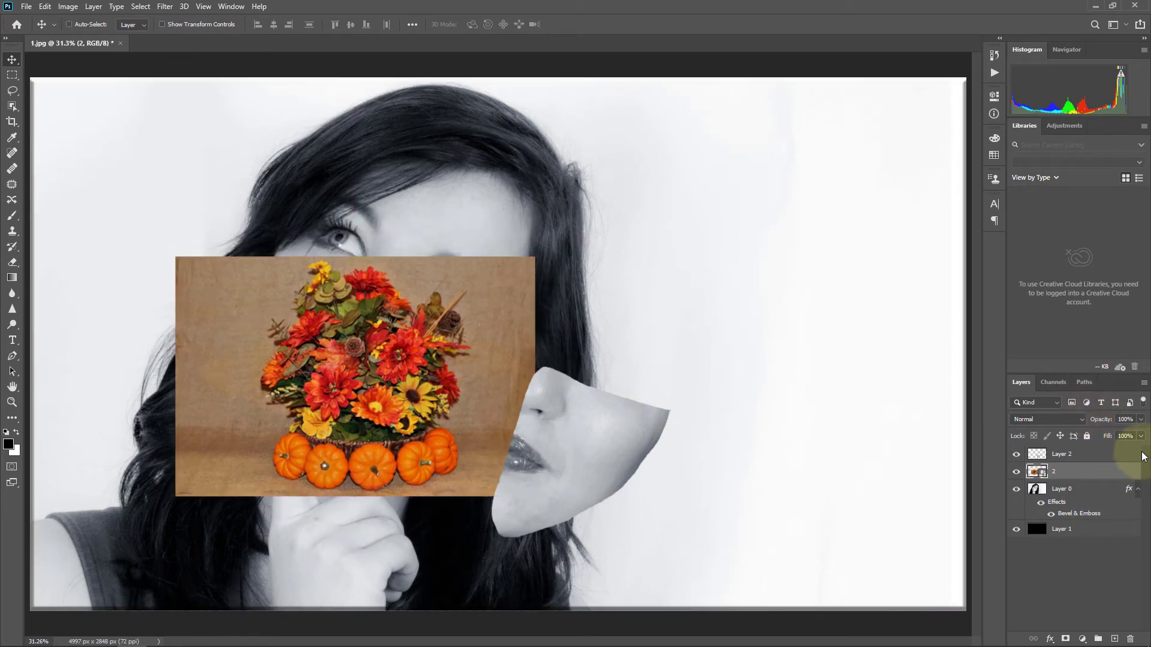
left_click_drag(1106, 420, 1085, 420)
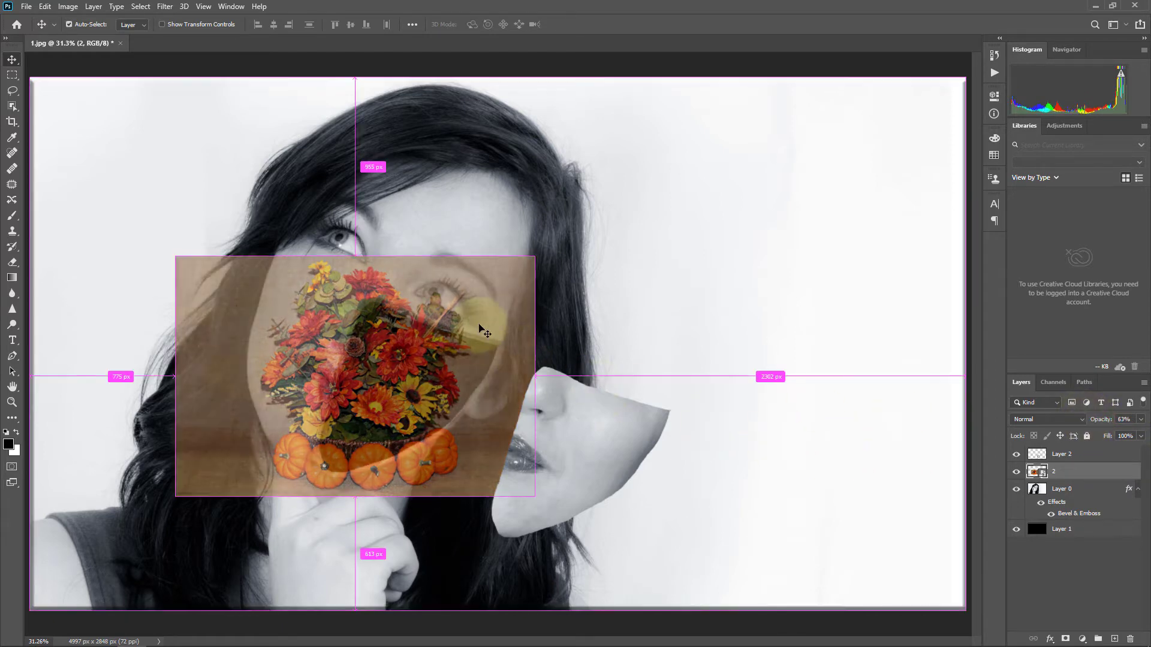
Free-transform the flower photo, scaling and nudging it until the bouquet centres over the hole
key("ctrl+t")
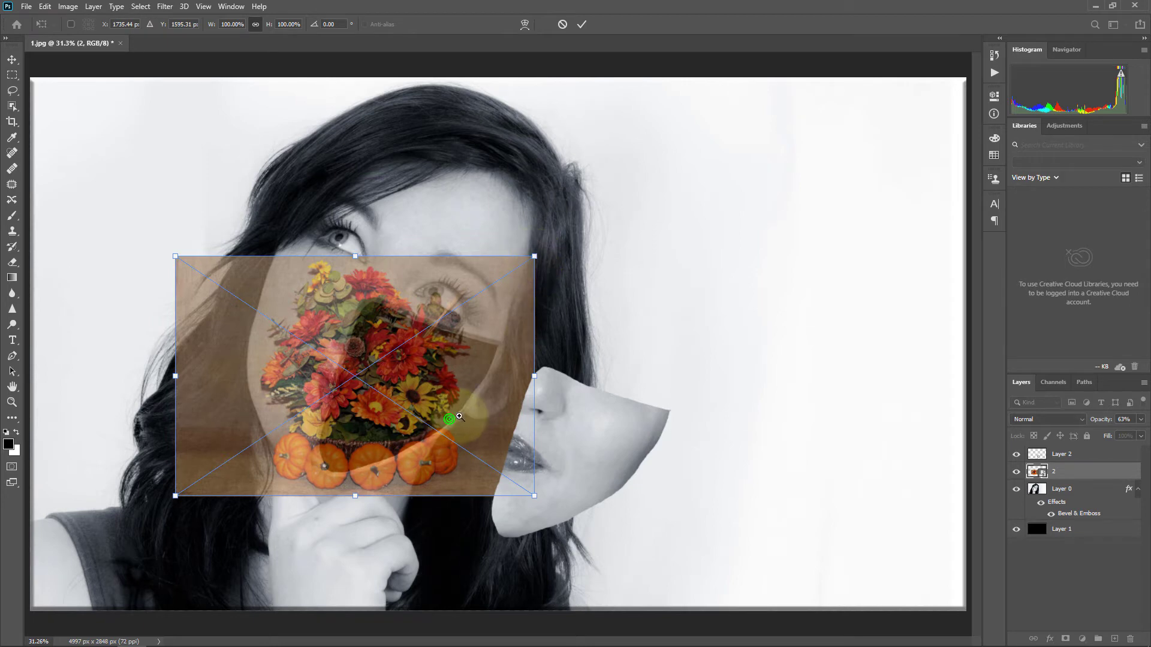
scroll(448, 419, "up", 1)
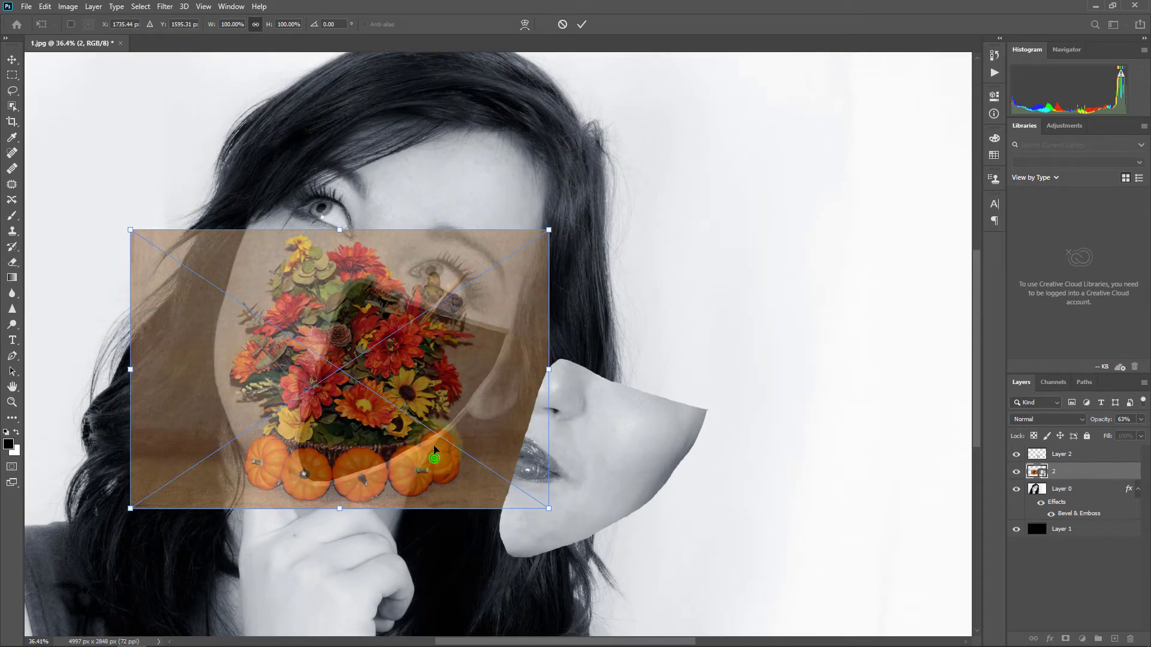
mouse_move(434, 458)
left_mouse_down()
mouse_move(448, 349)
mouse_move(446, 461)
left_mouse_up()
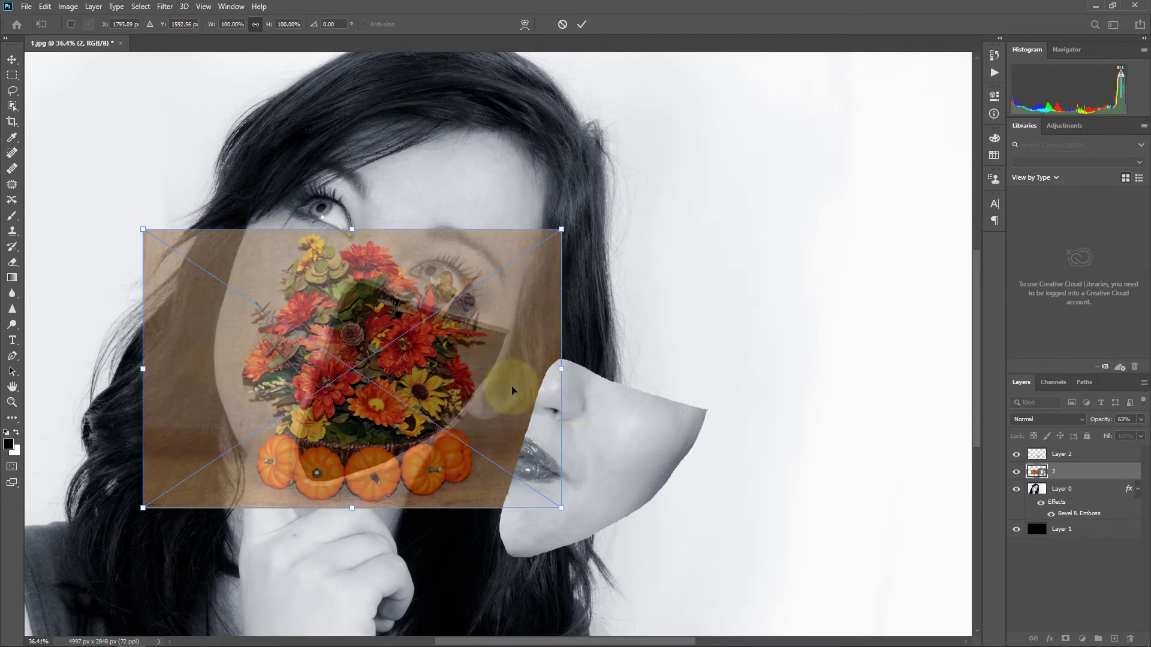
left_click_drag(474, 383, 484, 382)
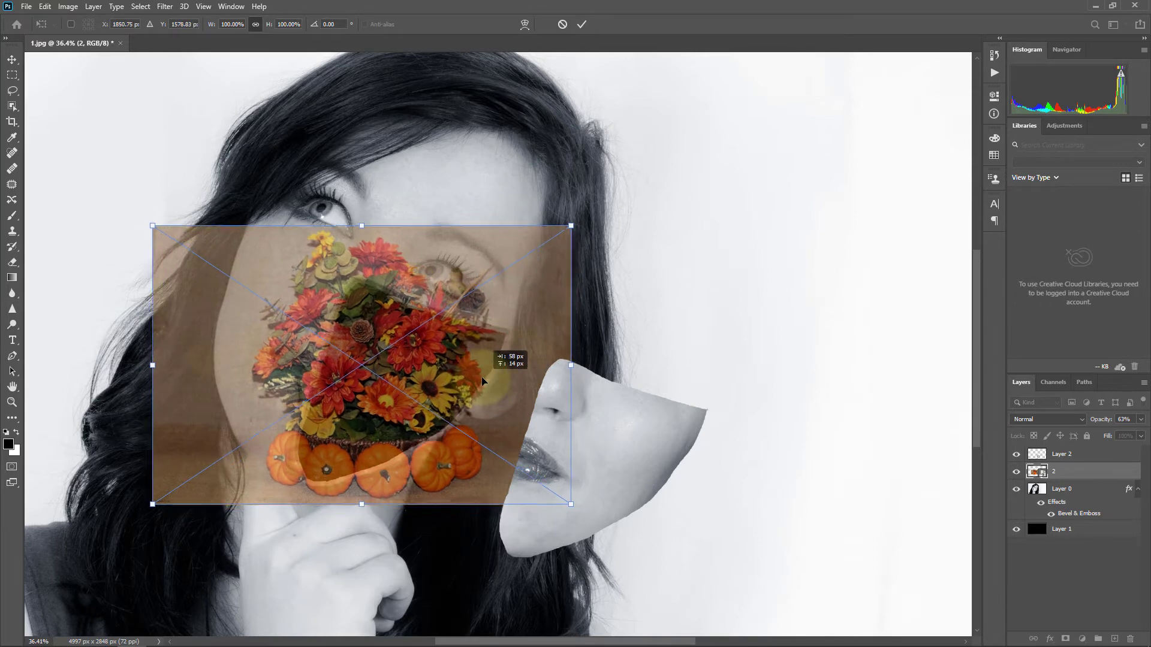
left_click_drag(483, 381, 510, 382)
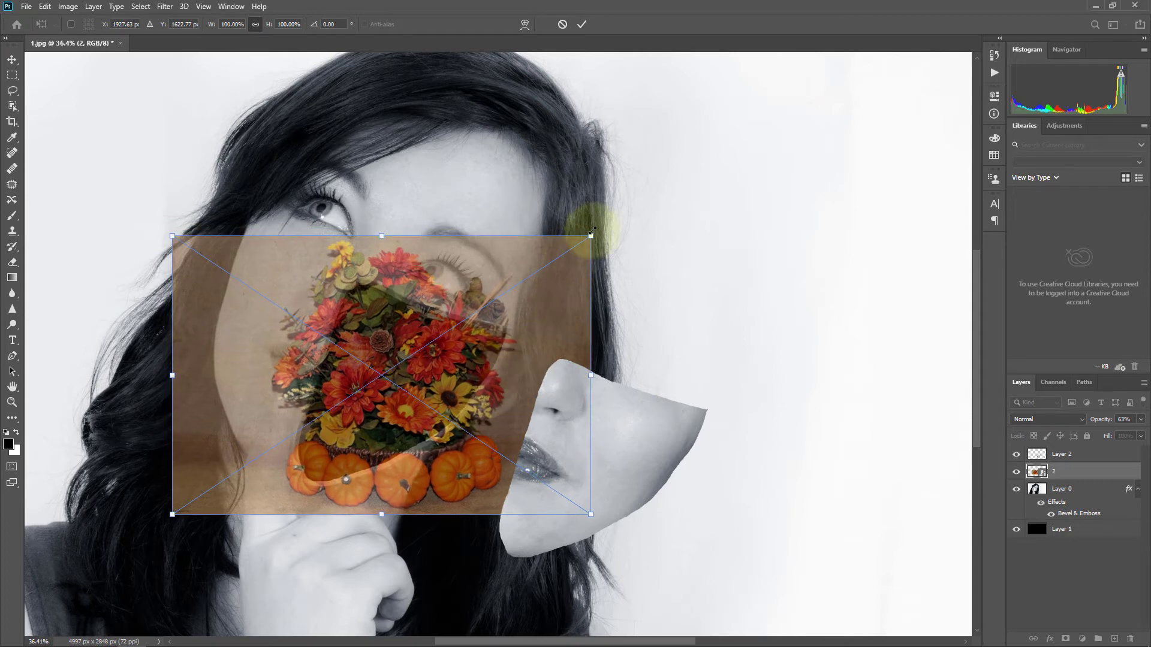
left_click_drag(591, 235, 612, 221)
left_click_drag(541, 325, 534, 313)
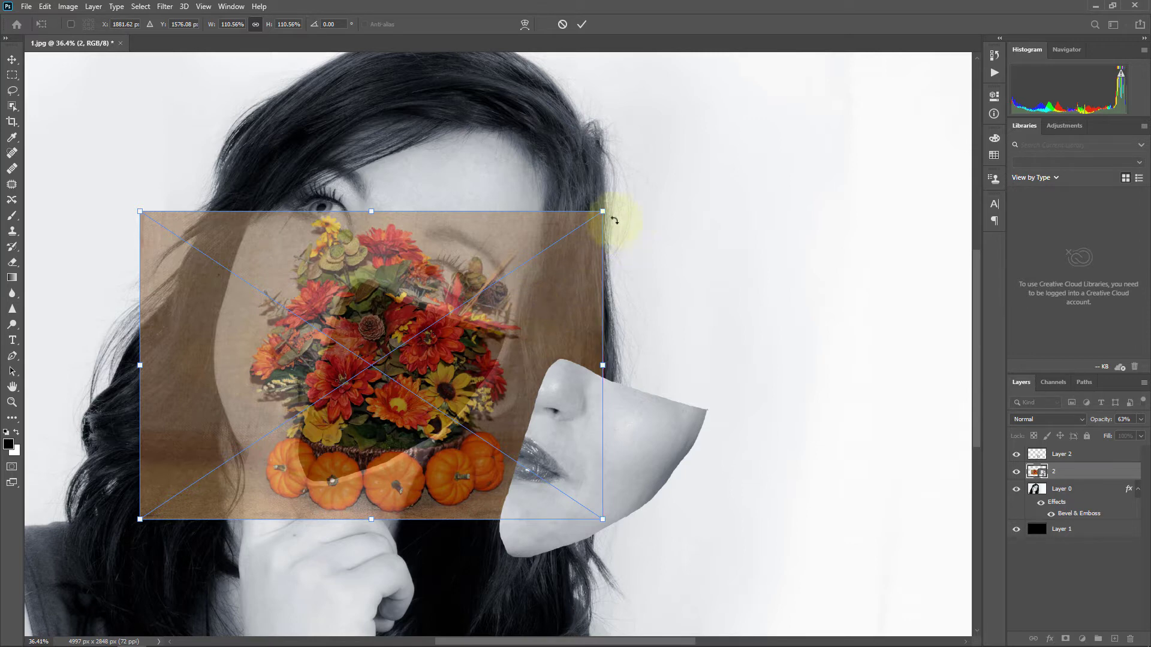
left_click_drag(604, 212, 596, 216)
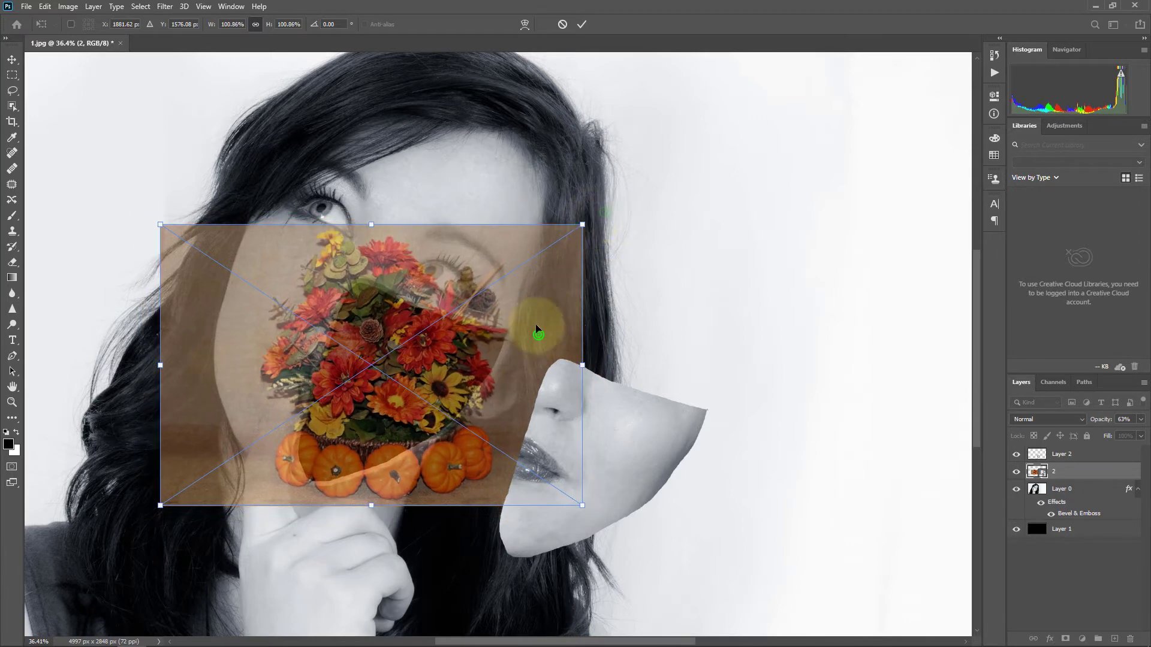
left_click_drag(538, 327, 546, 334)
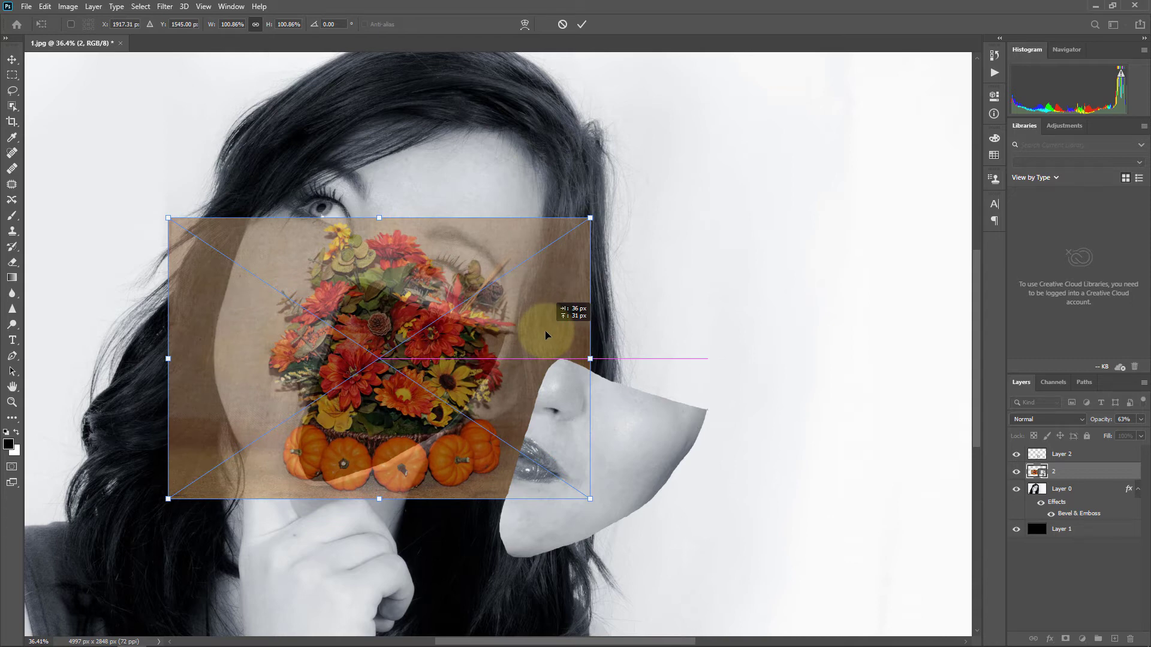
left_click_drag(545, 335, 523, 366)
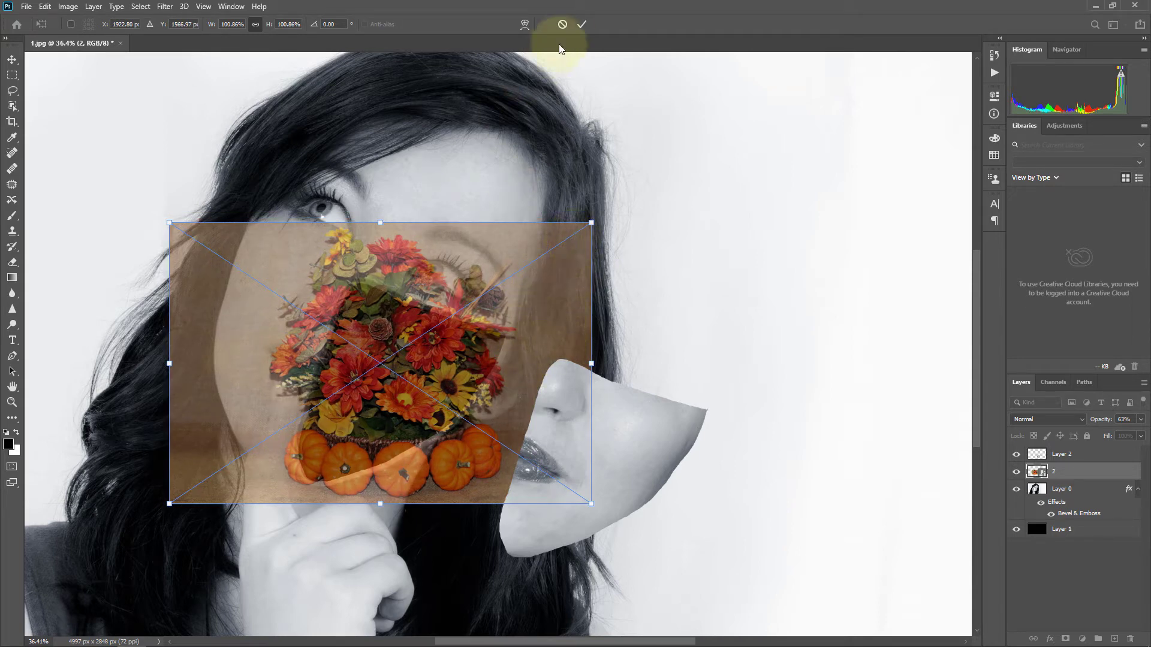
left_click(581, 24)
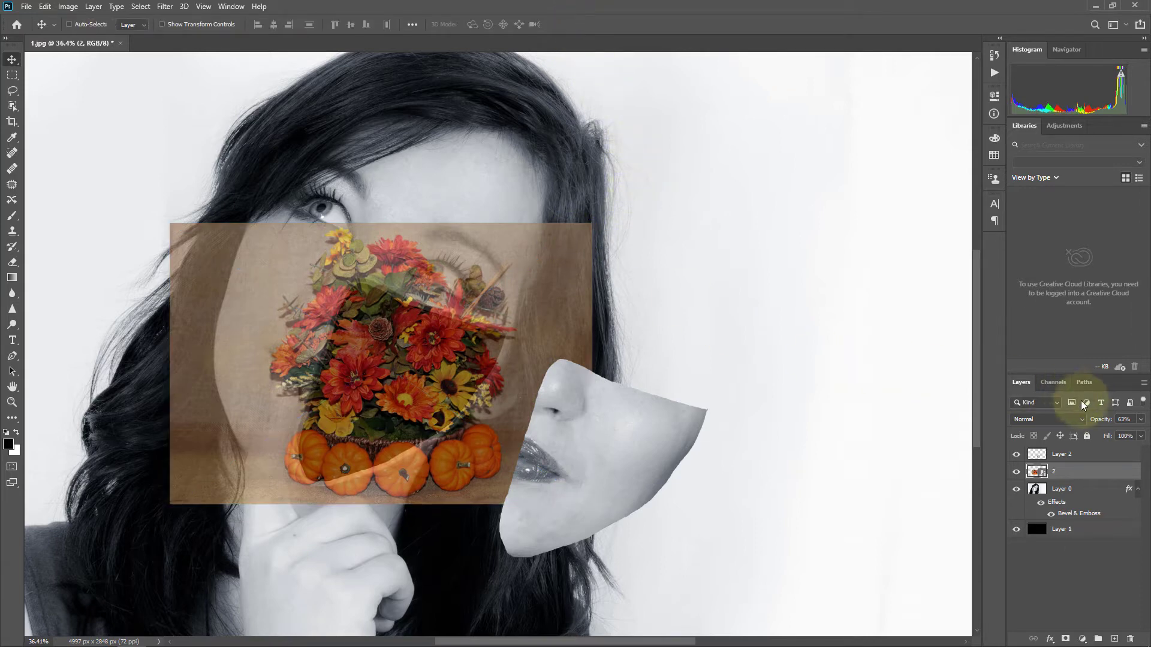
Restore the flower layer to full opacity and duplicate it as '2 copy'
left_click_drag(1095, 419, 1143, 419)
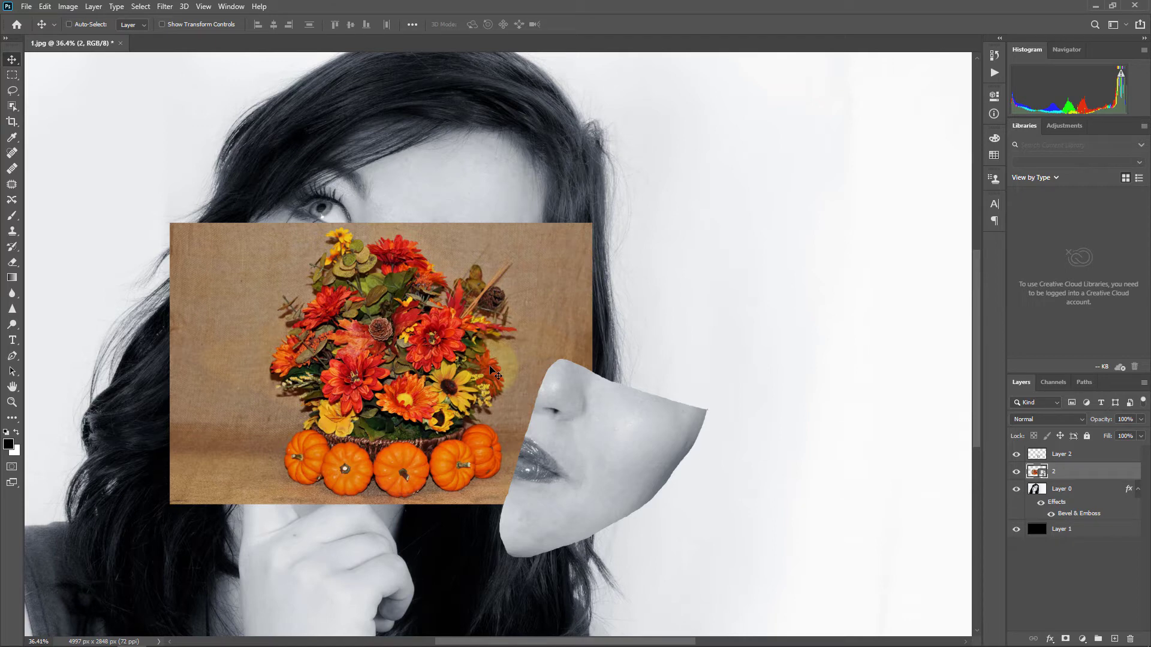
left_click(1069, 471)
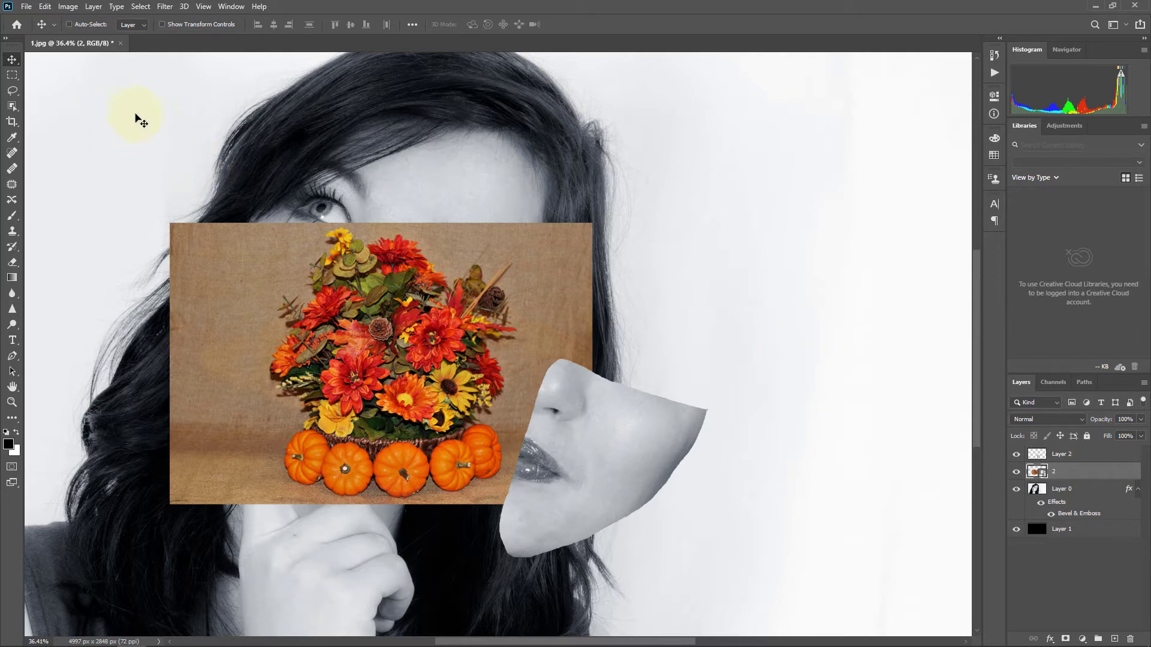
left_click(93, 7)
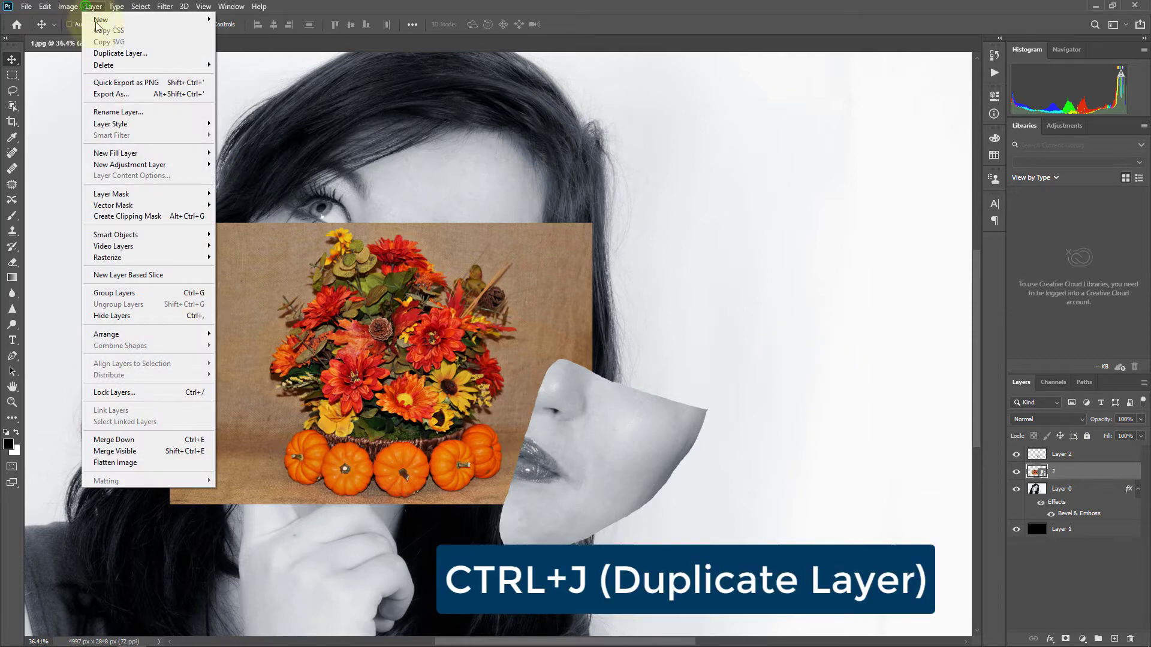
left_click(133, 53)
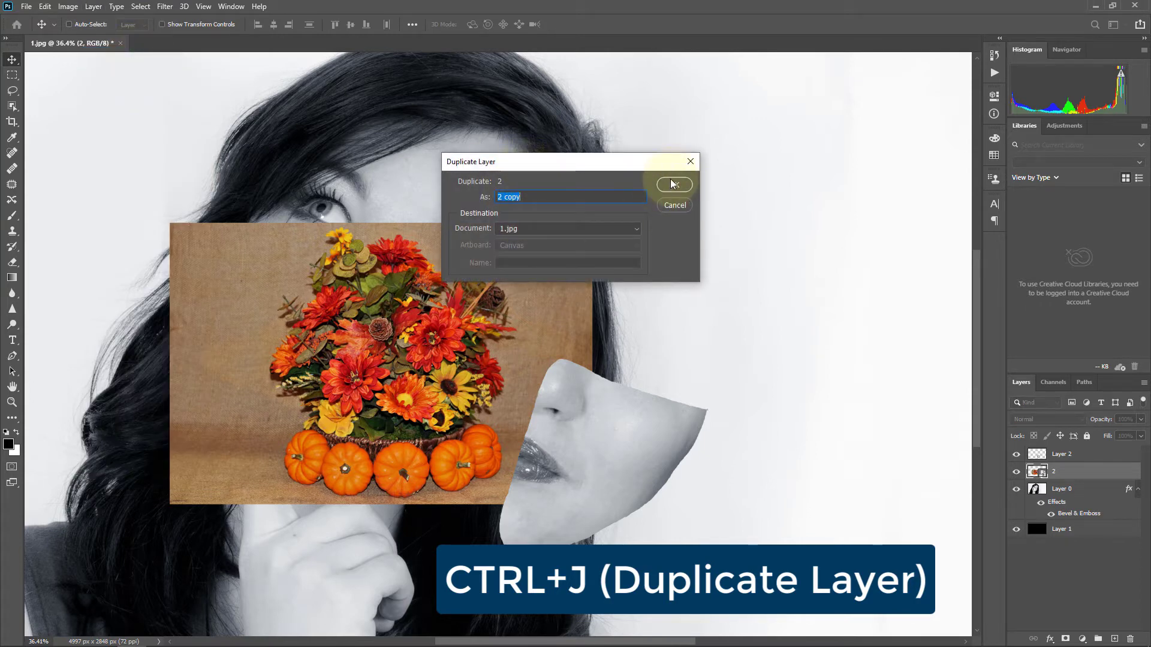
left_click(673, 184)
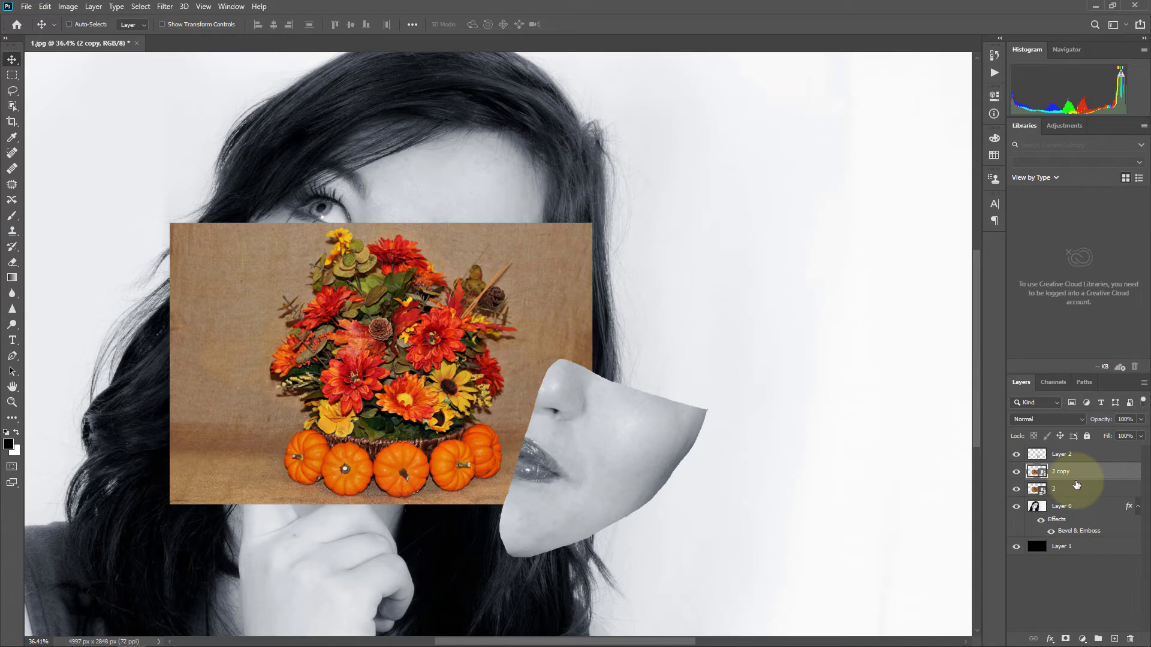
Move '2 copy' below Layer 0, just above Layer 1, and reselect layer 2
left_click(1076, 473)
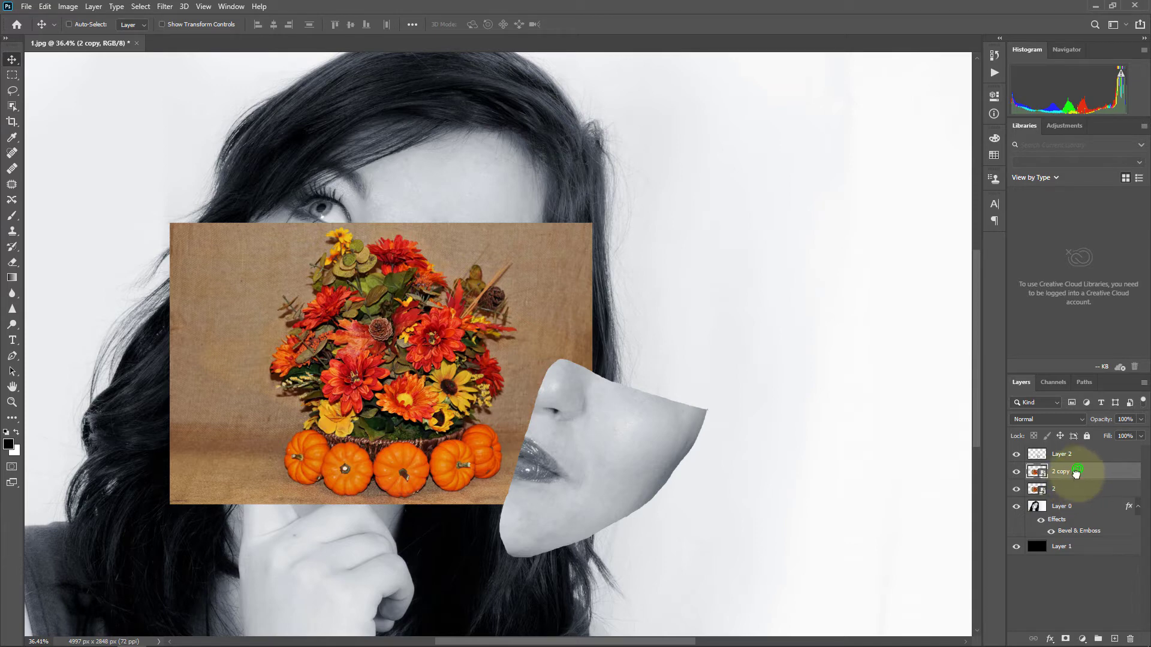
left_click_drag(1076, 473, 1062, 537)
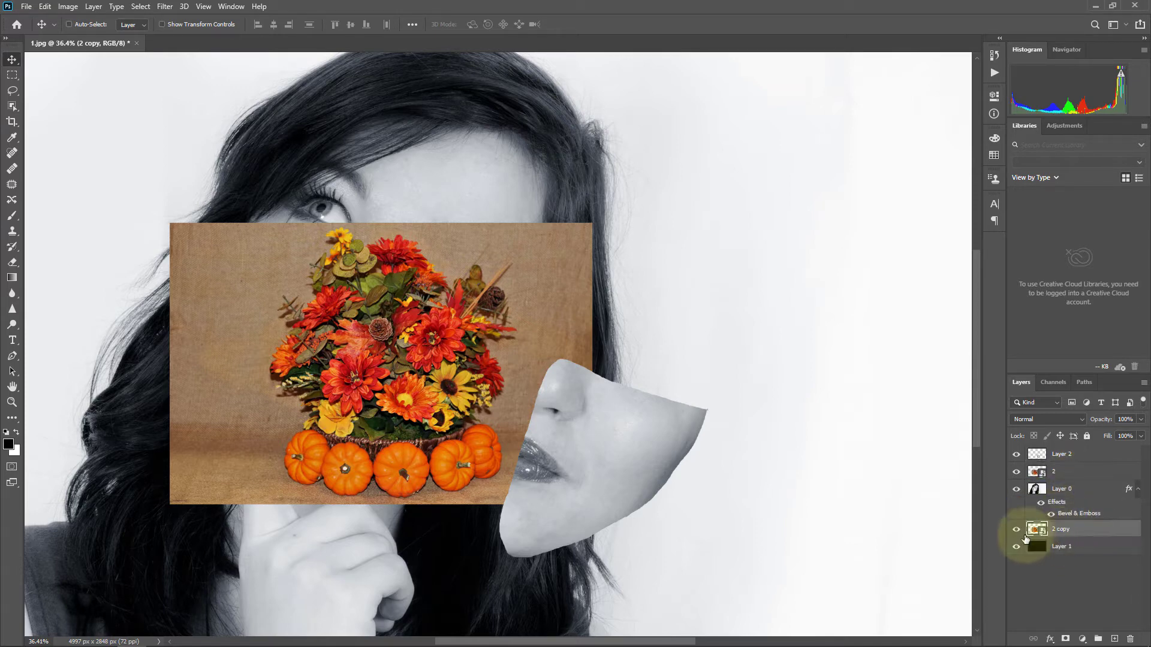
left_click(1063, 473)
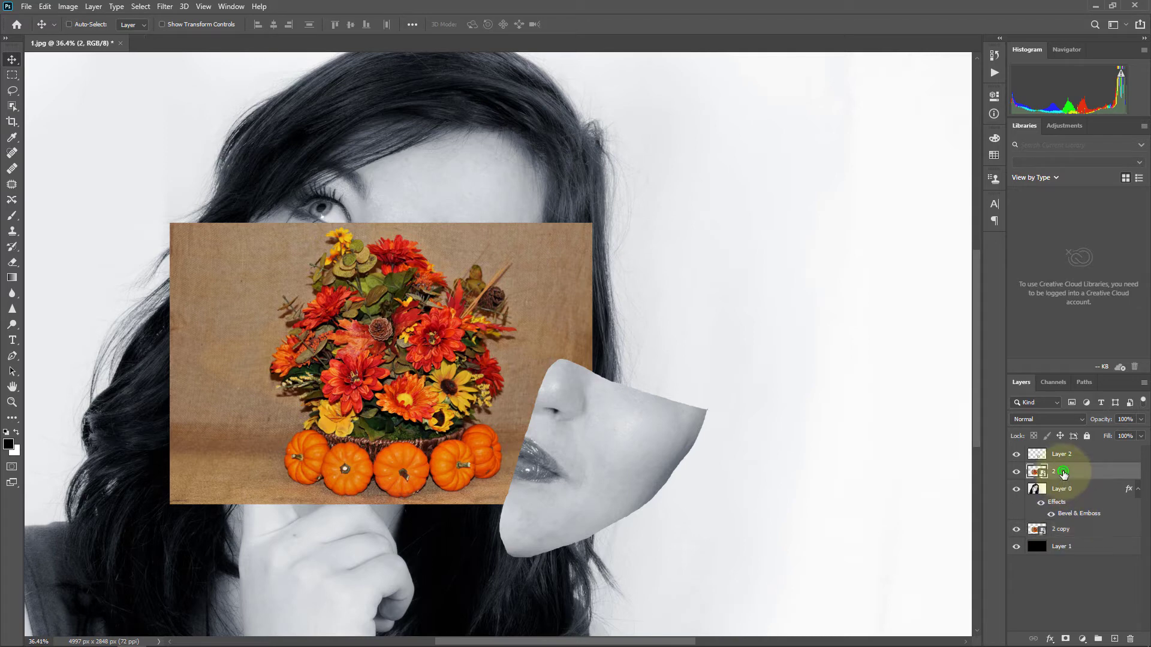
left_click(1017, 473)
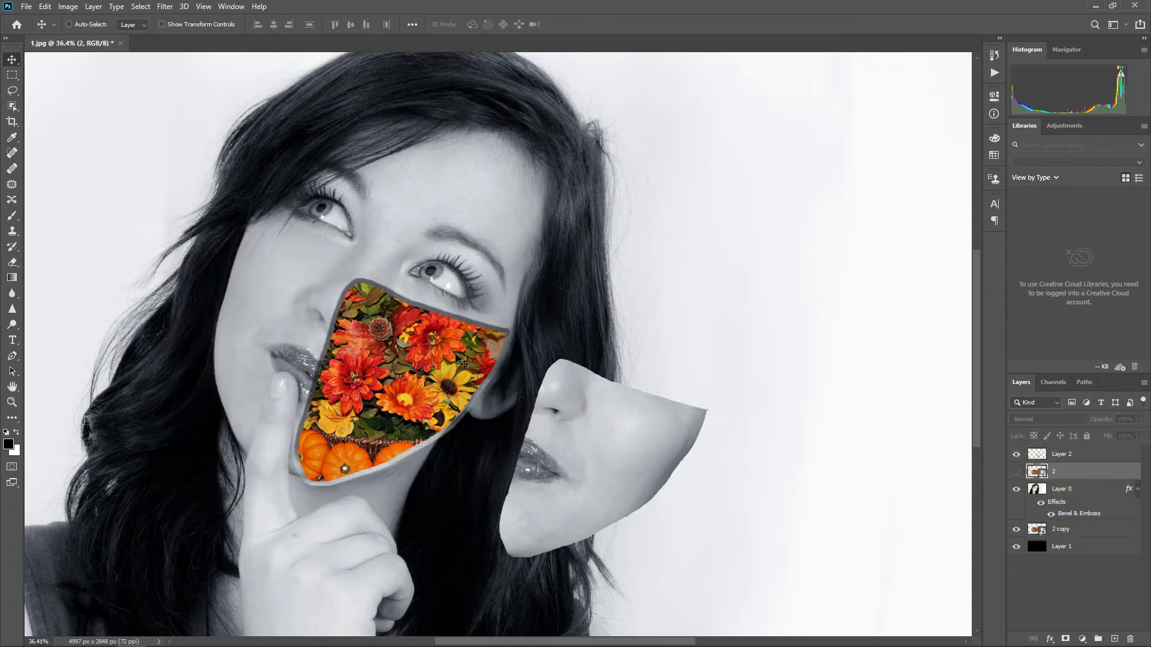
left_click(427, 339, "ctrl+alt")
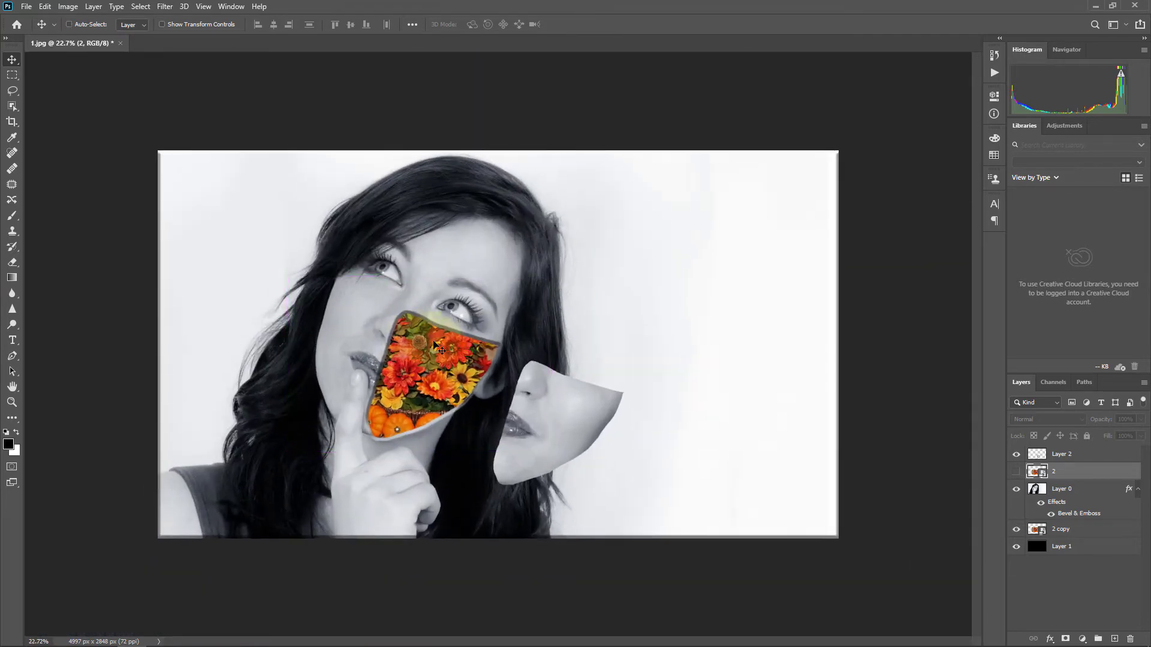
left_click(466, 395, "ctrl")
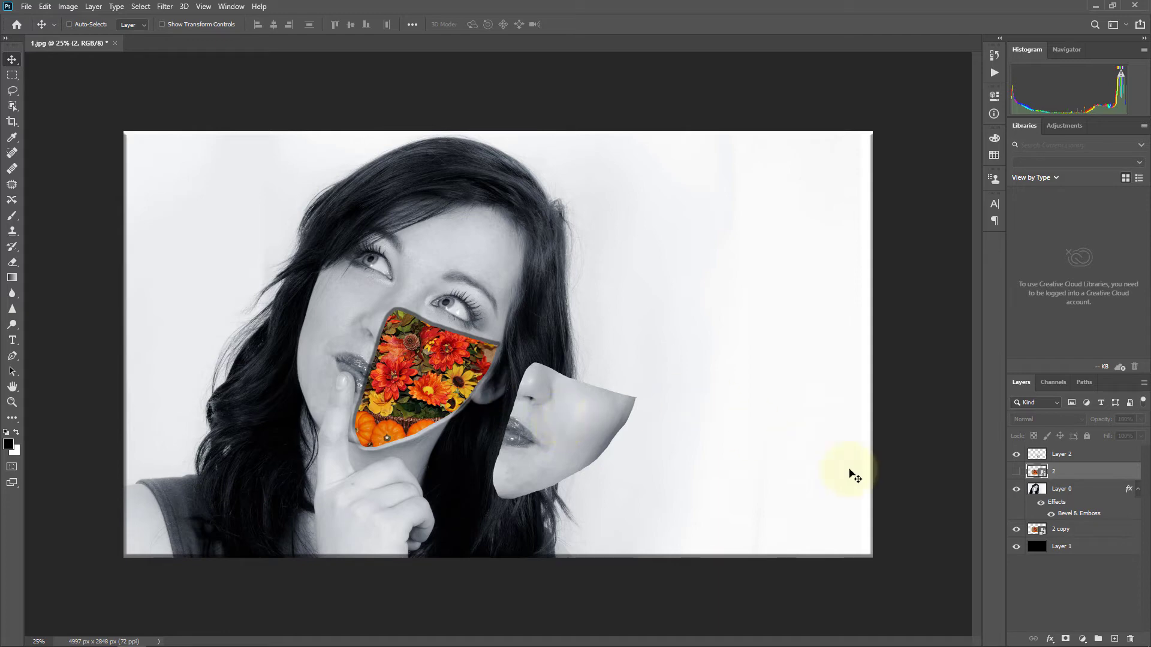
left_click(1012, 474)
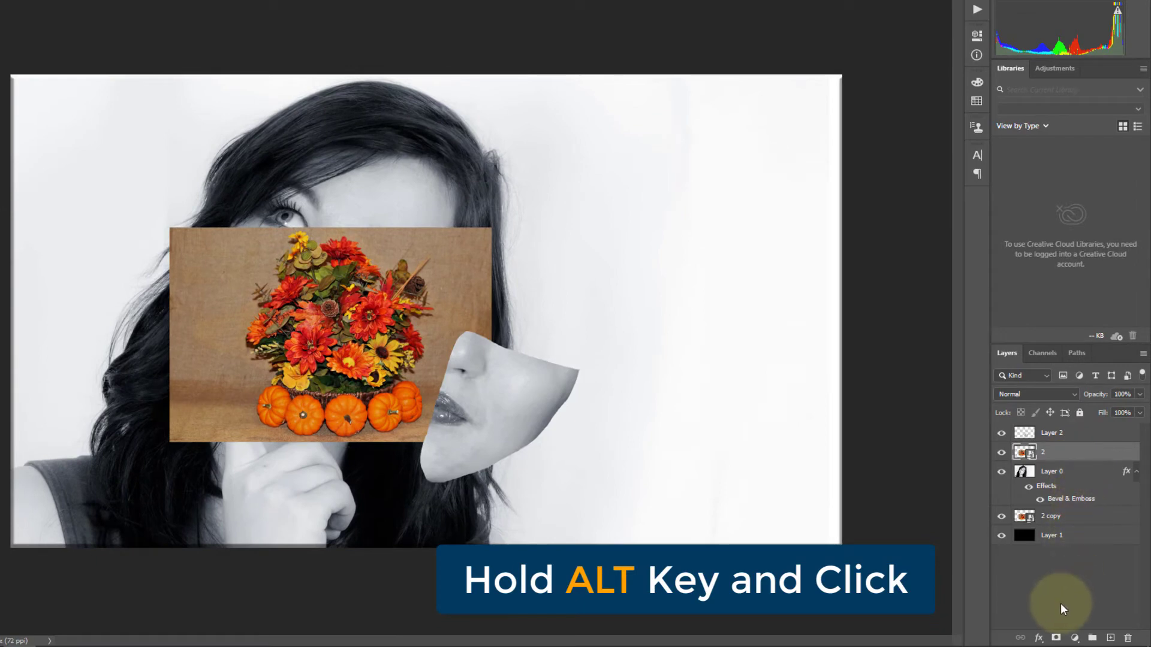
Add a black hide-all mask to flower layer 2 and pick the Brush tool
left_click(1057, 639, "alt")
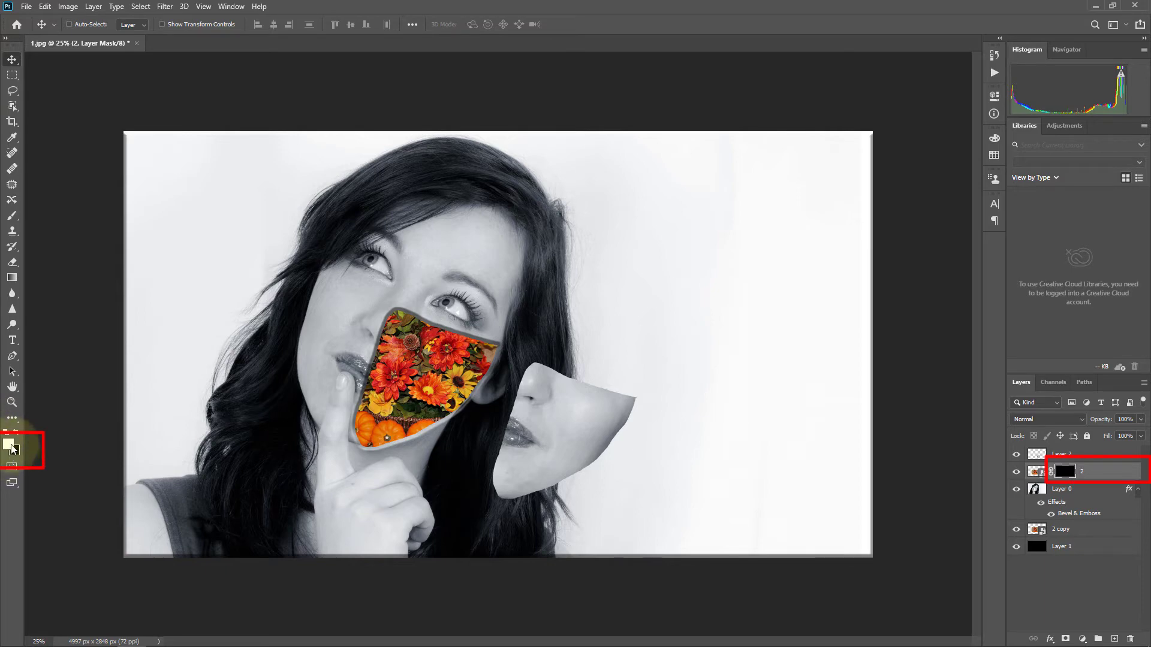
left_click(13, 216)
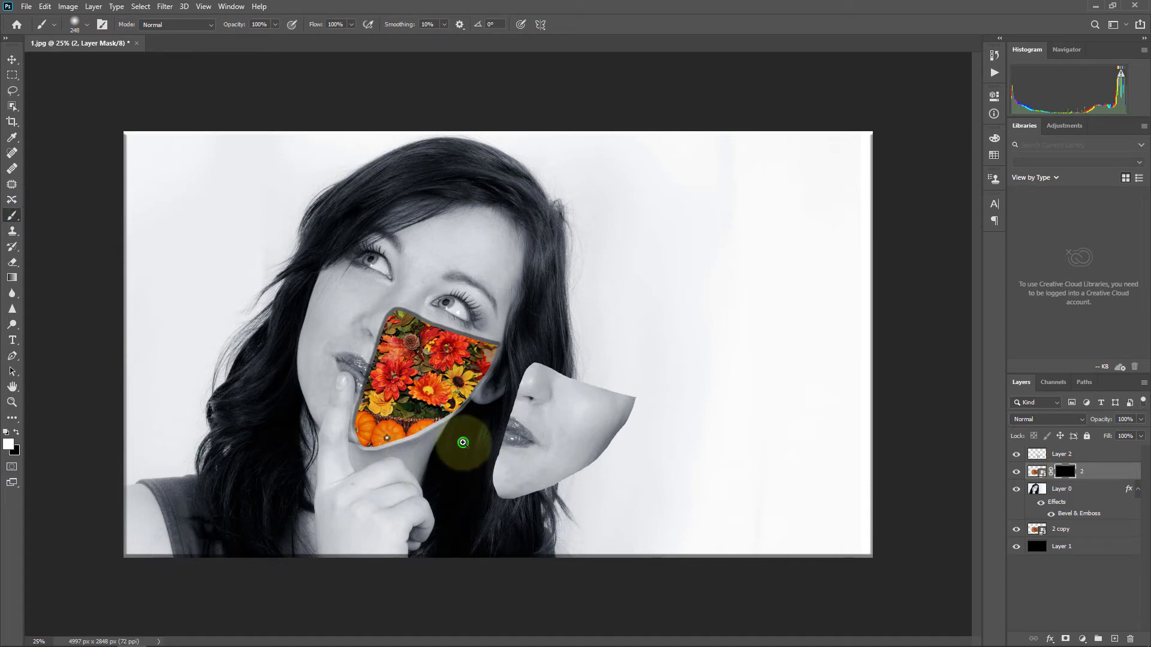
With a roughly 149 px soft white brush, paint the pumpkin back in over the cheek
mouse_move(462, 442)
left_mouse_down()
mouse_move(512, 444)
mouse_move(392, 404)
mouse_move(452, 404)
left_mouse_up()
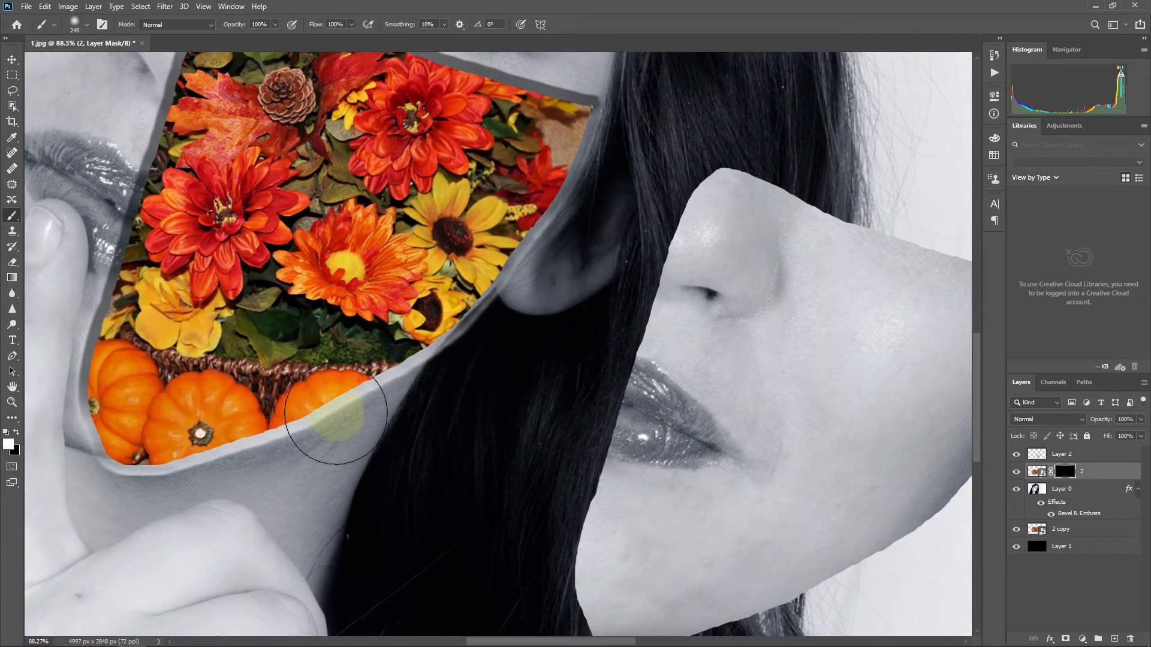
mouse_move(336, 414)
left_mouse_down()
mouse_move(312, 417)
mouse_move(338, 428)
mouse_move(328, 423)
left_mouse_up()
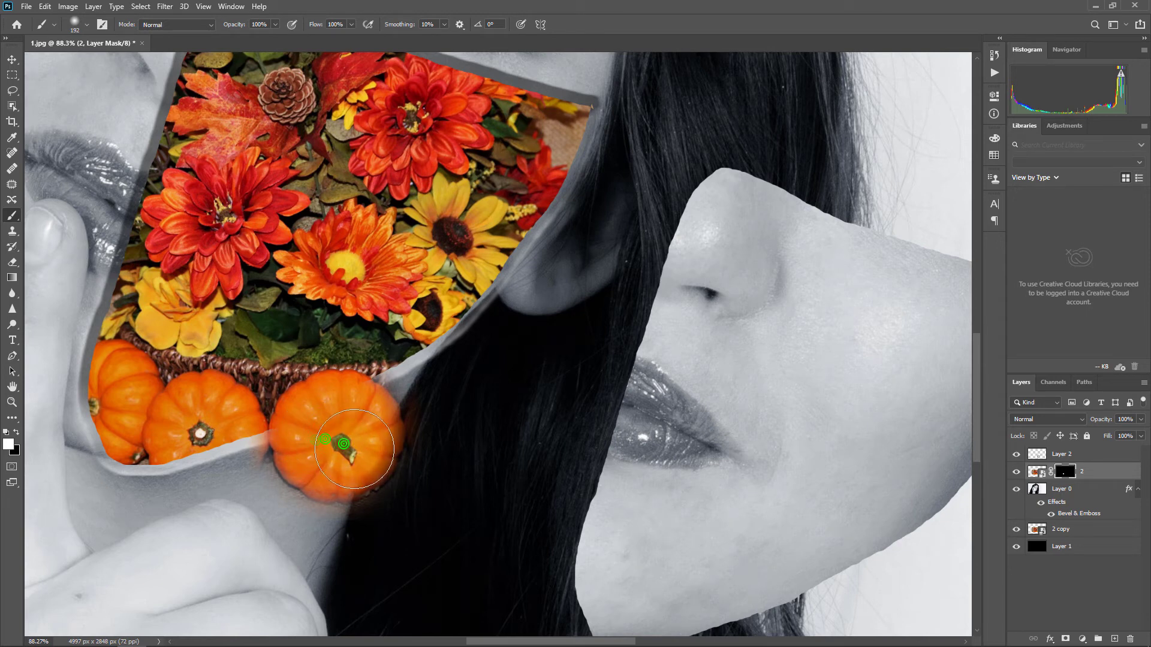
mouse_move(354, 449)
left_mouse_down()
mouse_move(361, 439)
mouse_move(319, 437)
left_mouse_up()
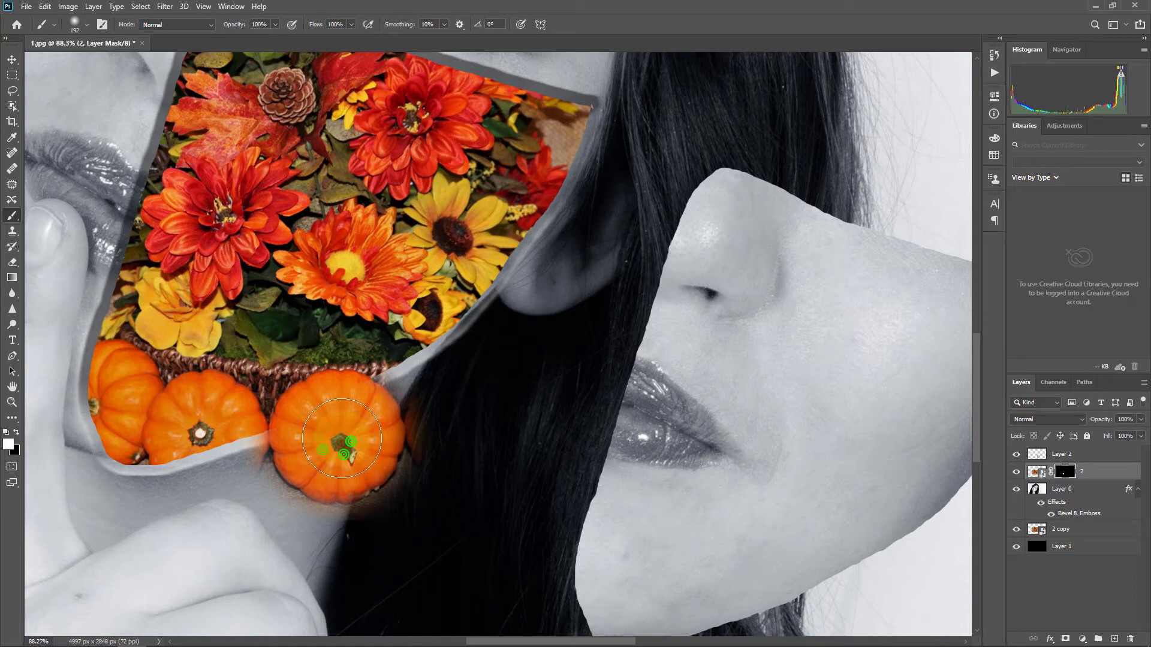
scroll(358, 442, "up", 3)
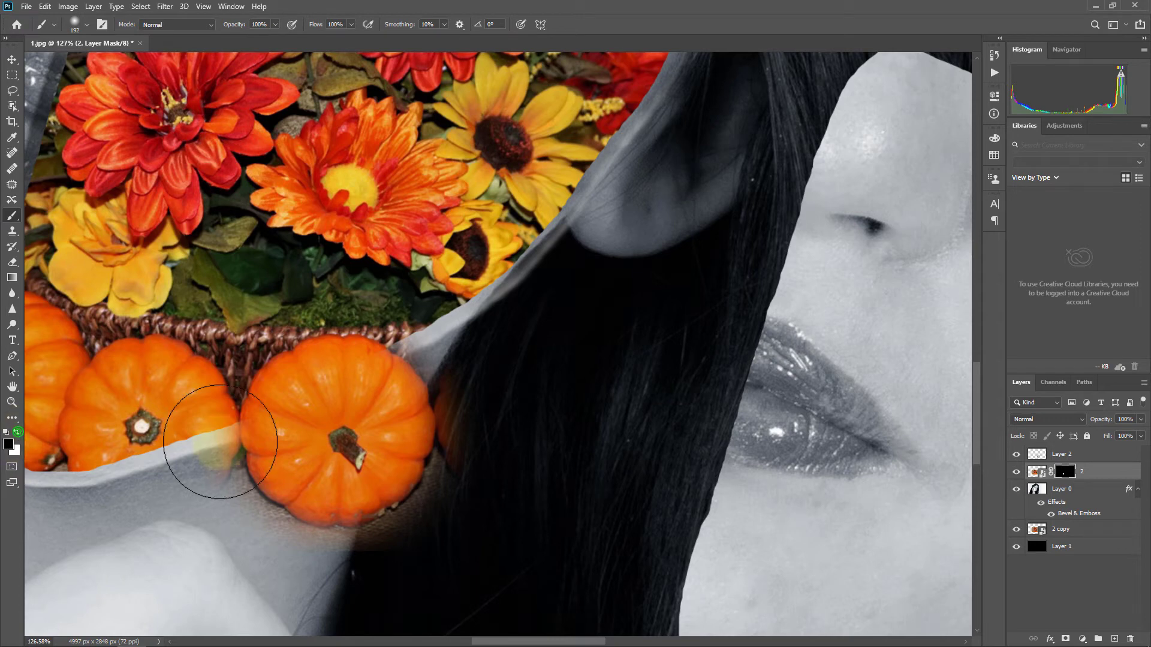
With a 62 px brush, mask away the orange glow along the pumpkin's right edge
right_click(478, 378, "alt")
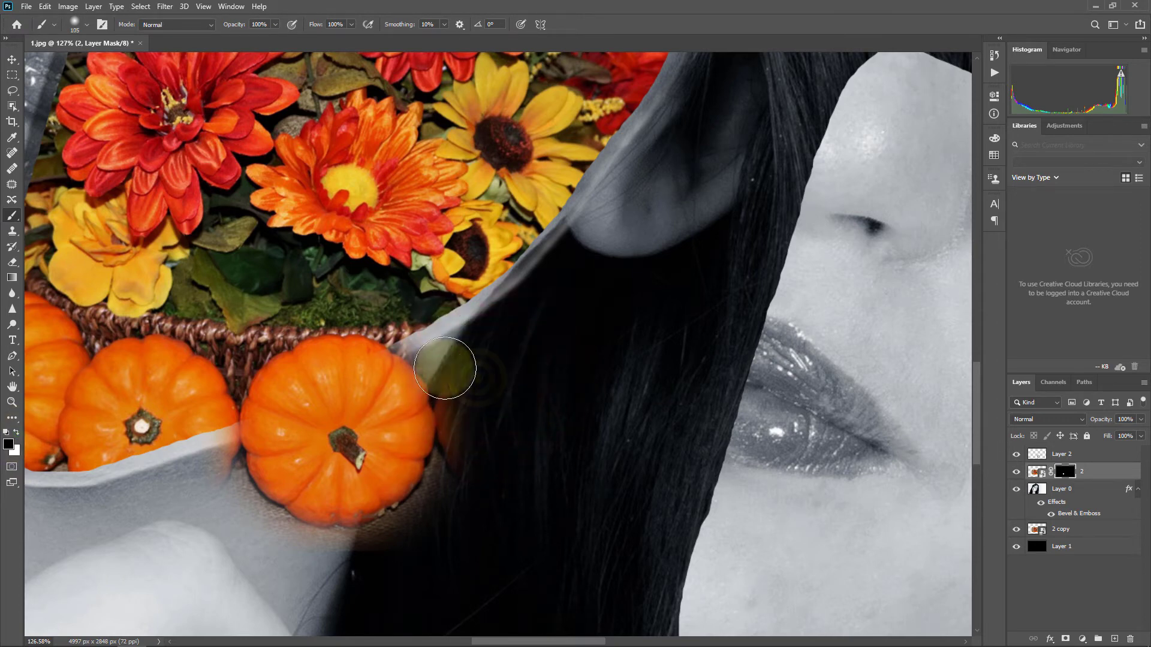
right_click(469, 373, "alt")
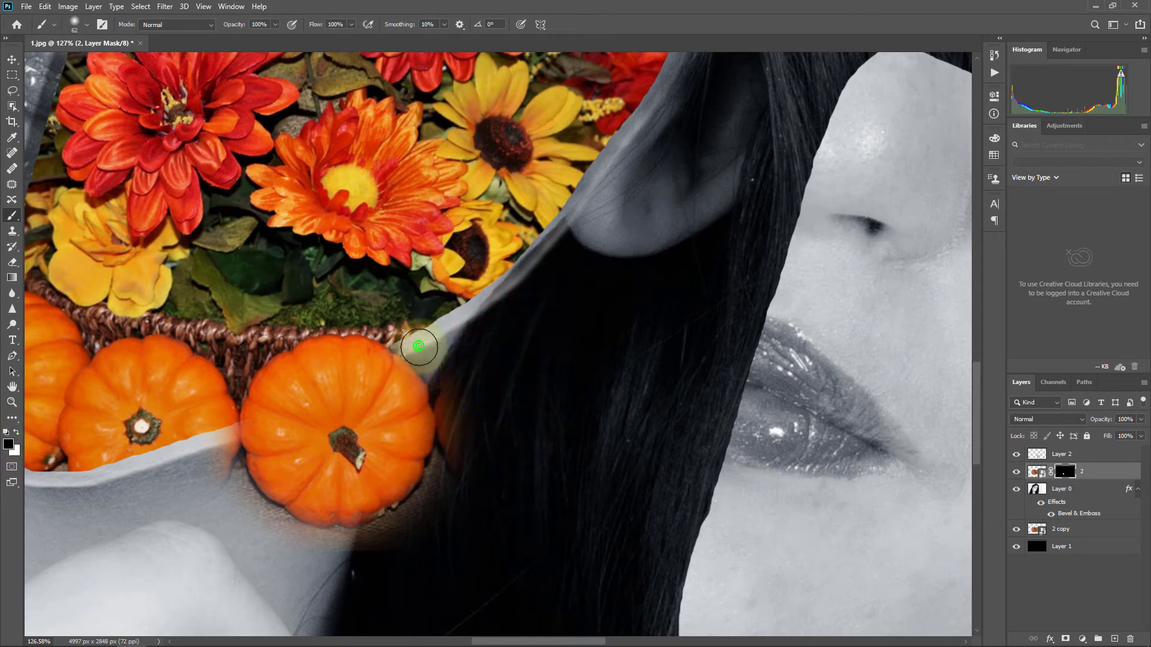
mouse_move(436, 360)
left_mouse_down()
mouse_move(450, 469)
mouse_move(415, 517)
mouse_move(355, 545)
mouse_move(398, 540)
mouse_move(439, 481)
mouse_move(457, 406)
mouse_move(426, 511)
mouse_move(391, 536)
mouse_move(321, 548)
mouse_move(257, 527)
mouse_move(218, 476)
mouse_move(218, 442)
mouse_move(239, 504)
mouse_move(278, 532)
mouse_move(335, 560)
mouse_move(414, 550)
mouse_move(257, 524)
mouse_move(344, 569)
left_mouse_up()
scroll(493, 530, "down", 3)
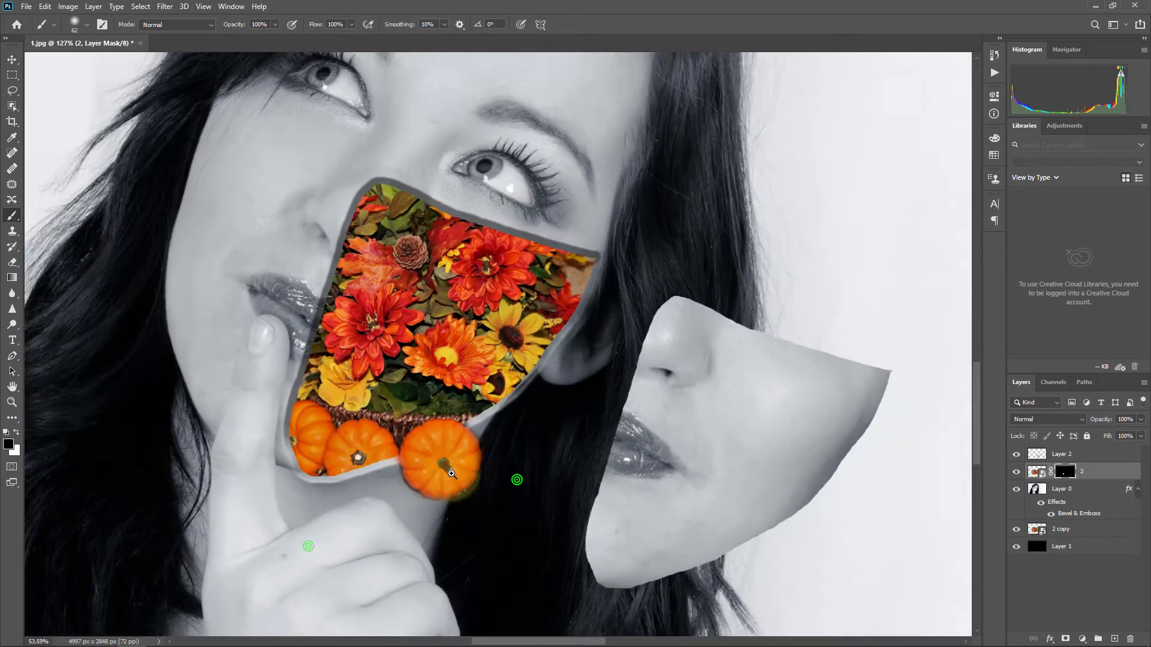
scroll(504, 500, "down", 2)
scroll(513, 470, "down", 1)
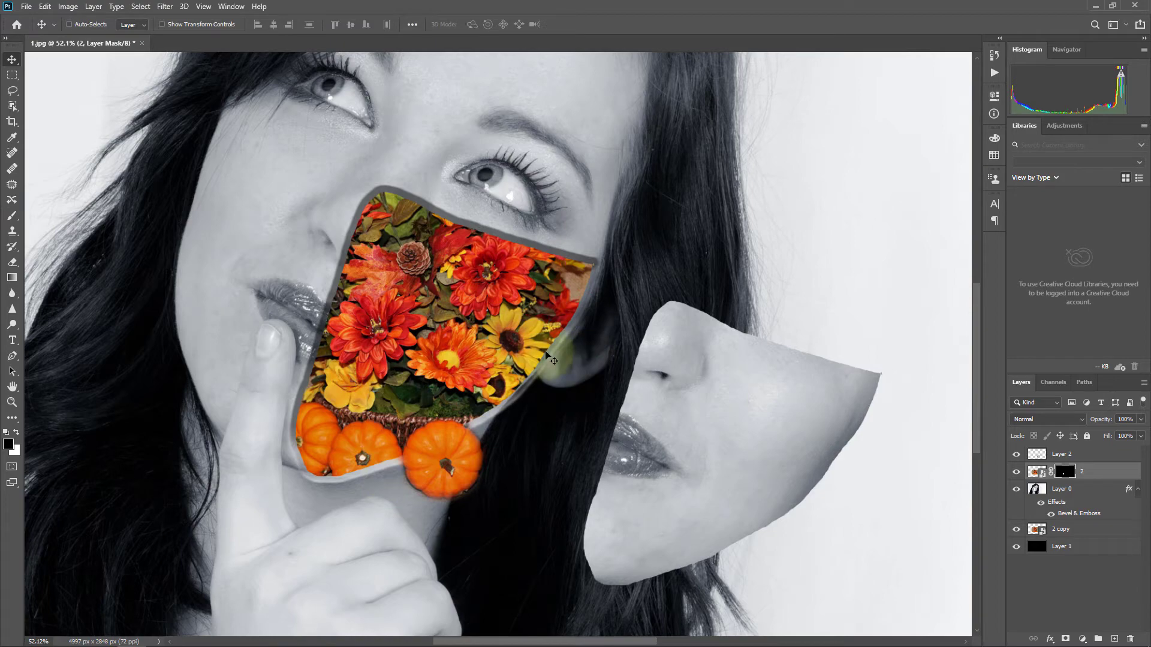
Paint white on the mask to reveal yellow and red petals over the ear and hair edge
left_click_drag(474, 244, 494, 240)
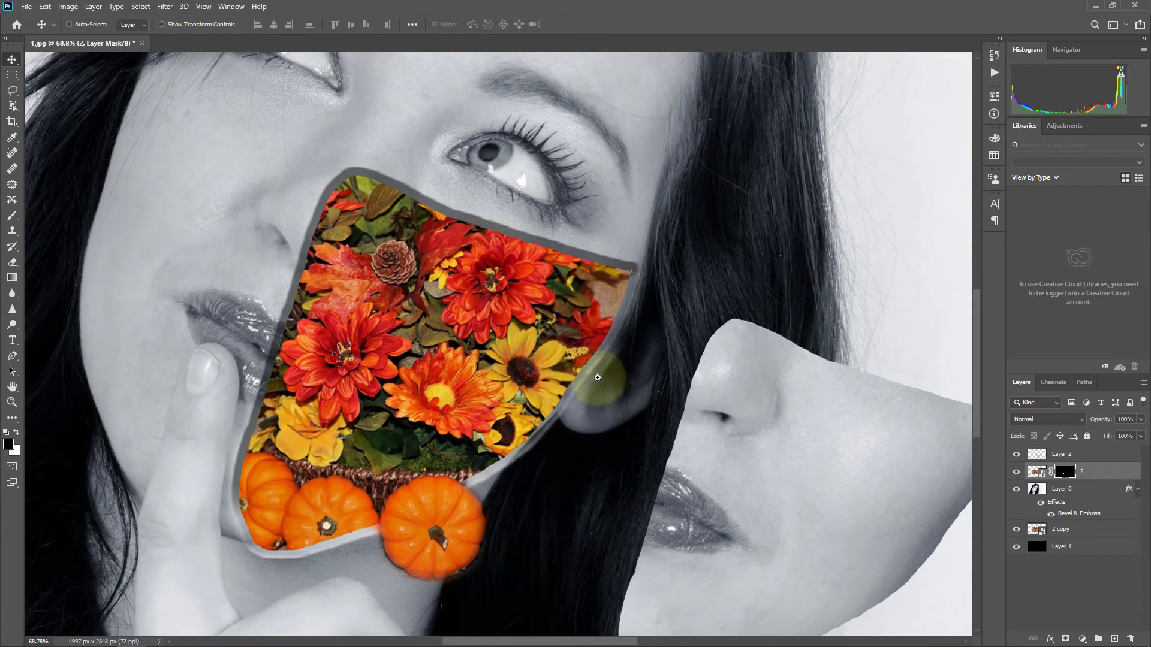
left_click_drag(599, 384, 552, 433)
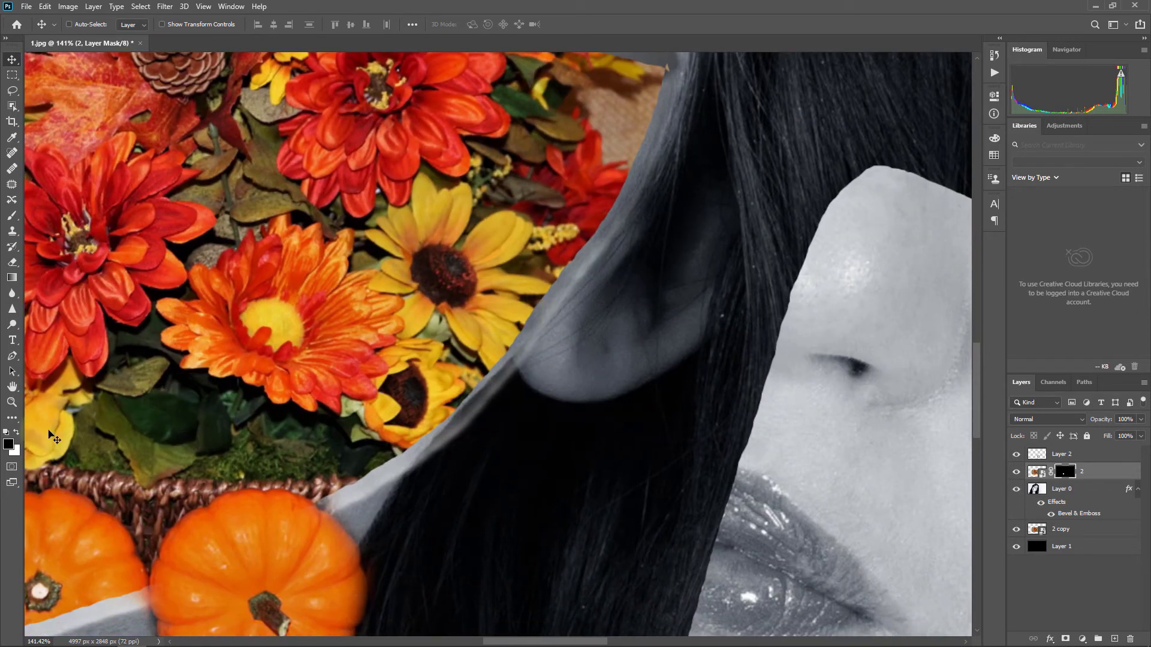
left_click(17, 434)
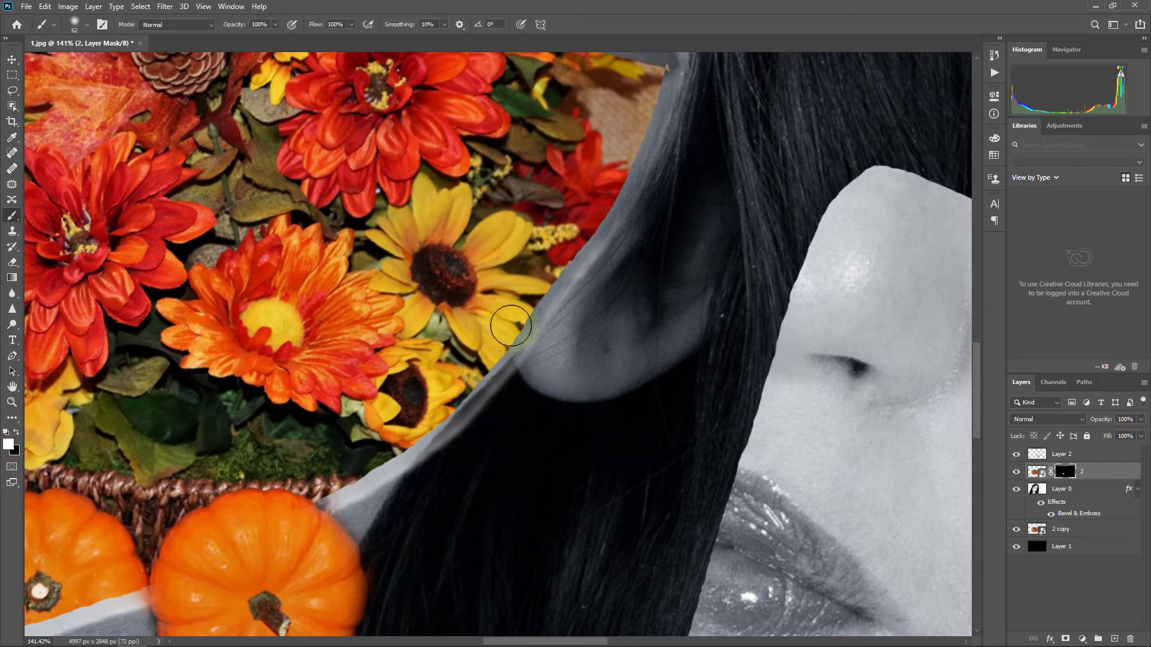
left_click_drag(522, 316, 504, 322)
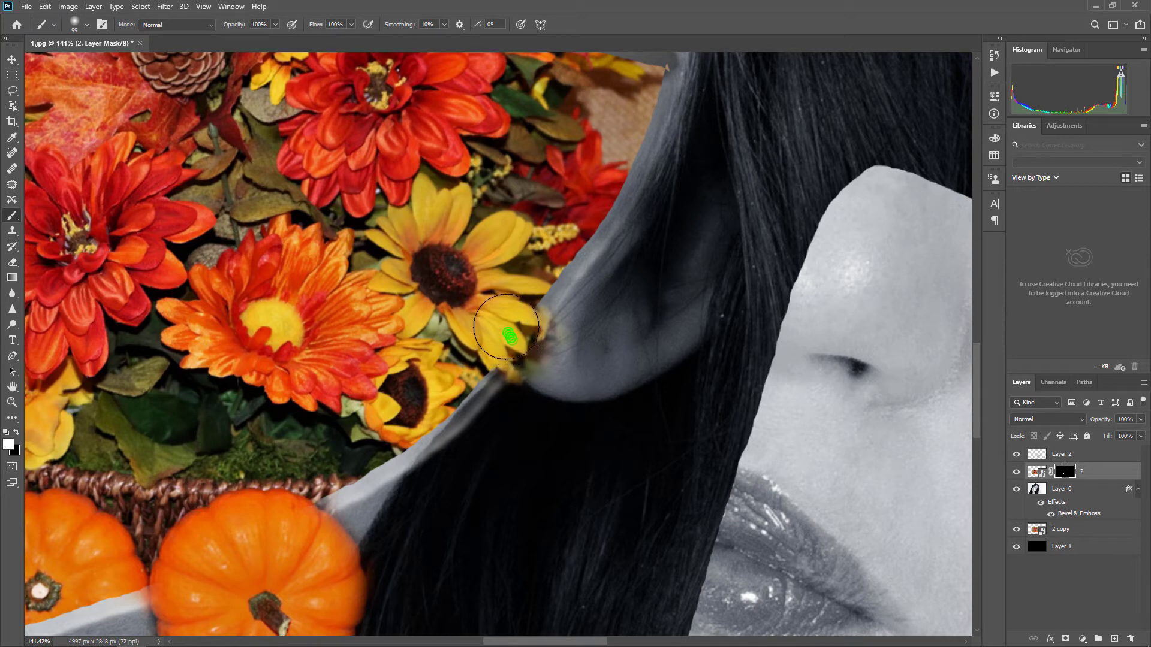
left_click(515, 296)
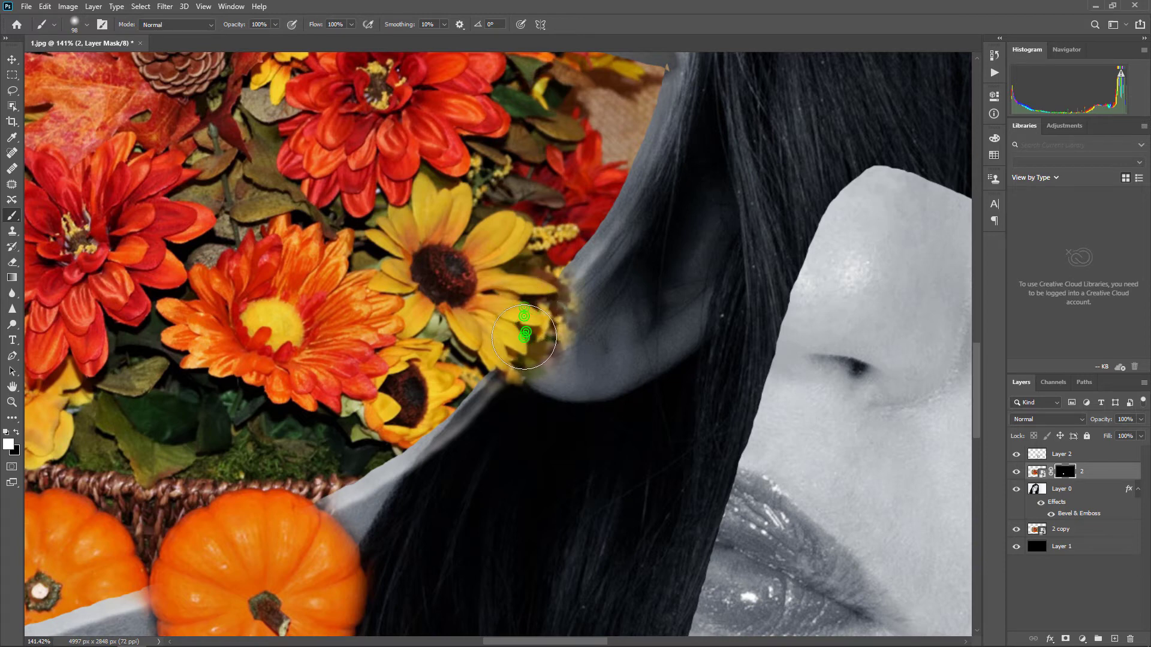
left_click_drag(524, 336, 434, 414)
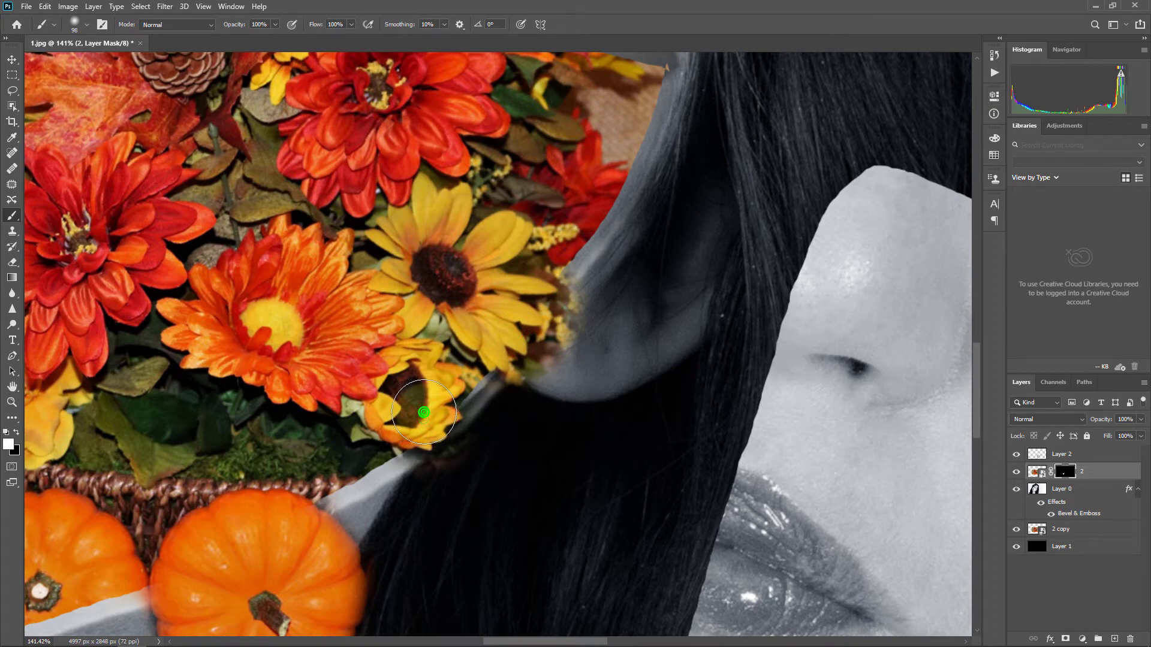
mouse_move(606, 201)
left_mouse_down()
mouse_move(592, 223)
mouse_move(606, 233)
mouse_move(608, 211)
mouse_move(616, 257)
left_mouse_up()
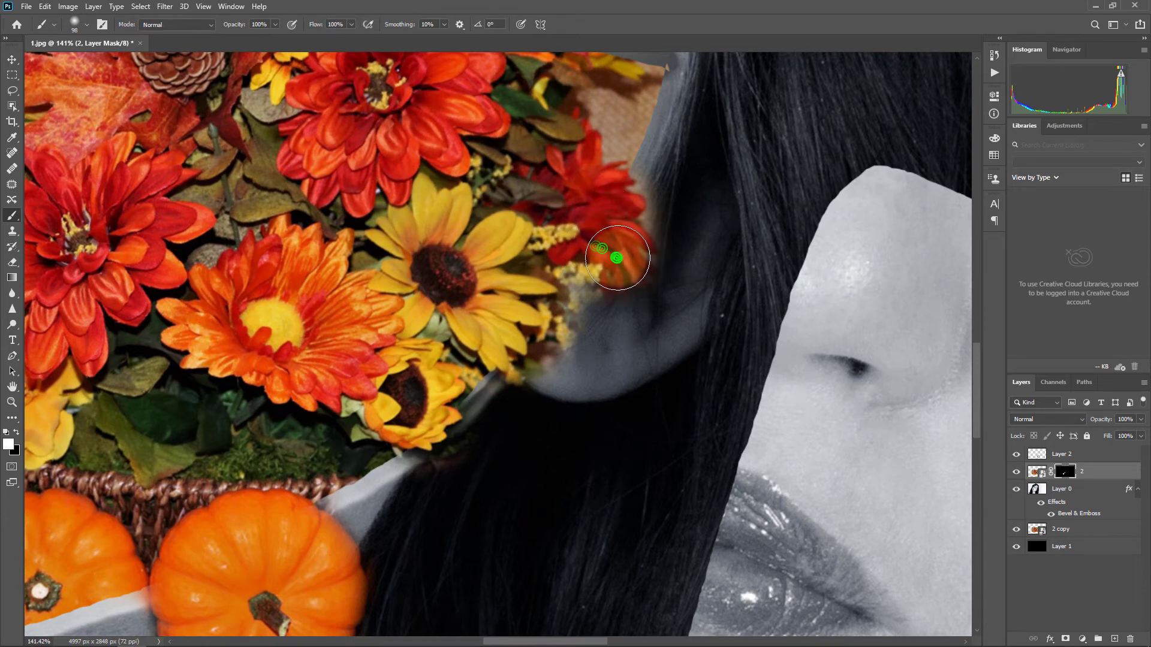
left_click(612, 278)
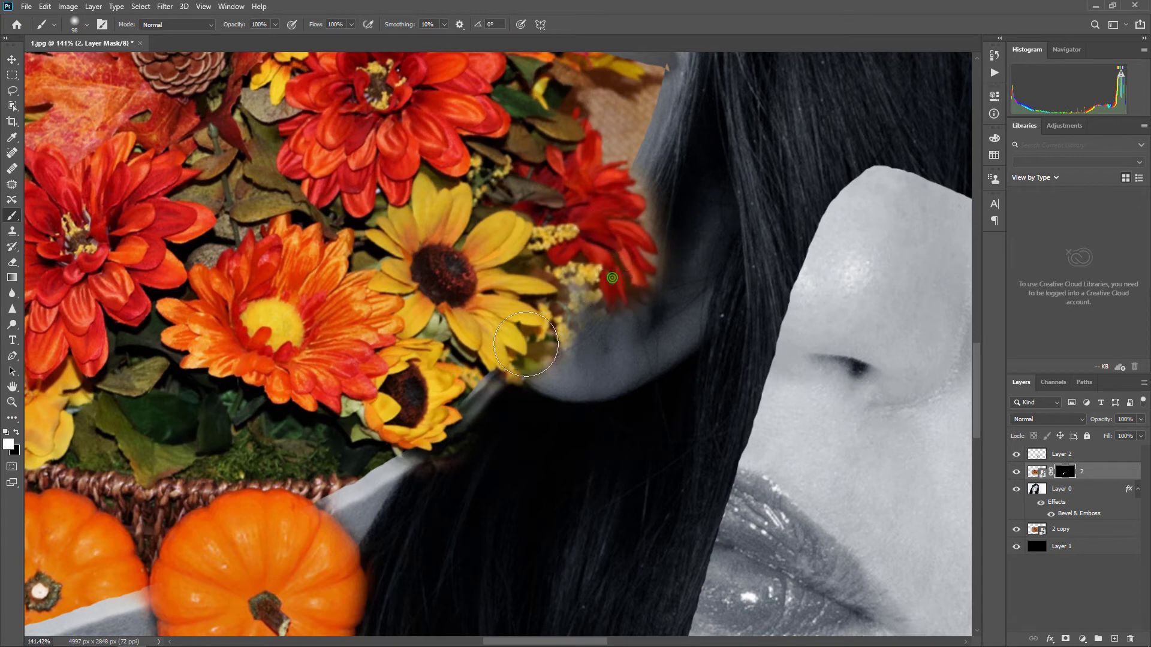
left_click_drag(622, 252, 562, 327)
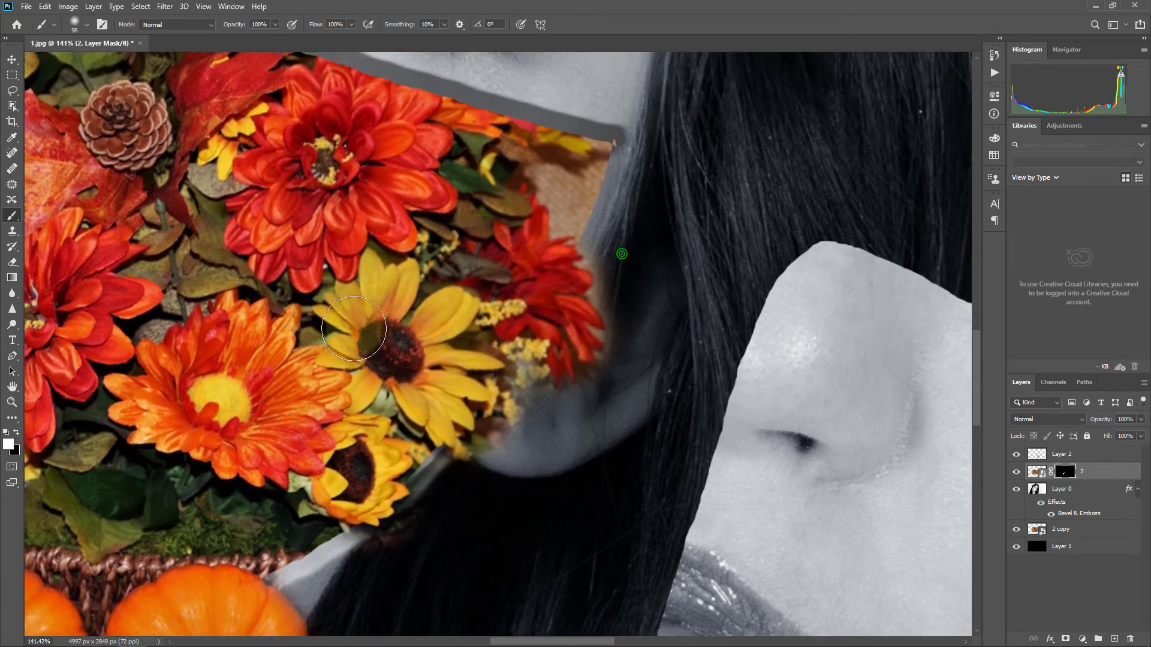
With a smaller black brush, hide the flower edge next to the hair toward the cheek
left_click(16, 433)
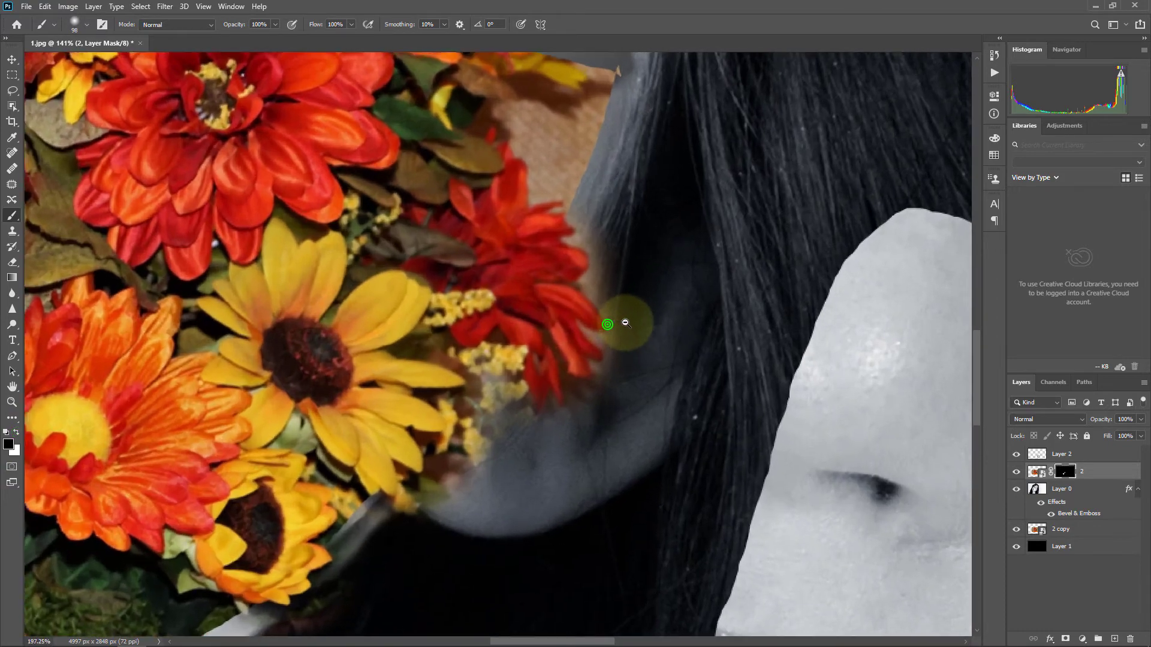
scroll(599, 330, "up", 2)
right_click(636, 273, "alt")
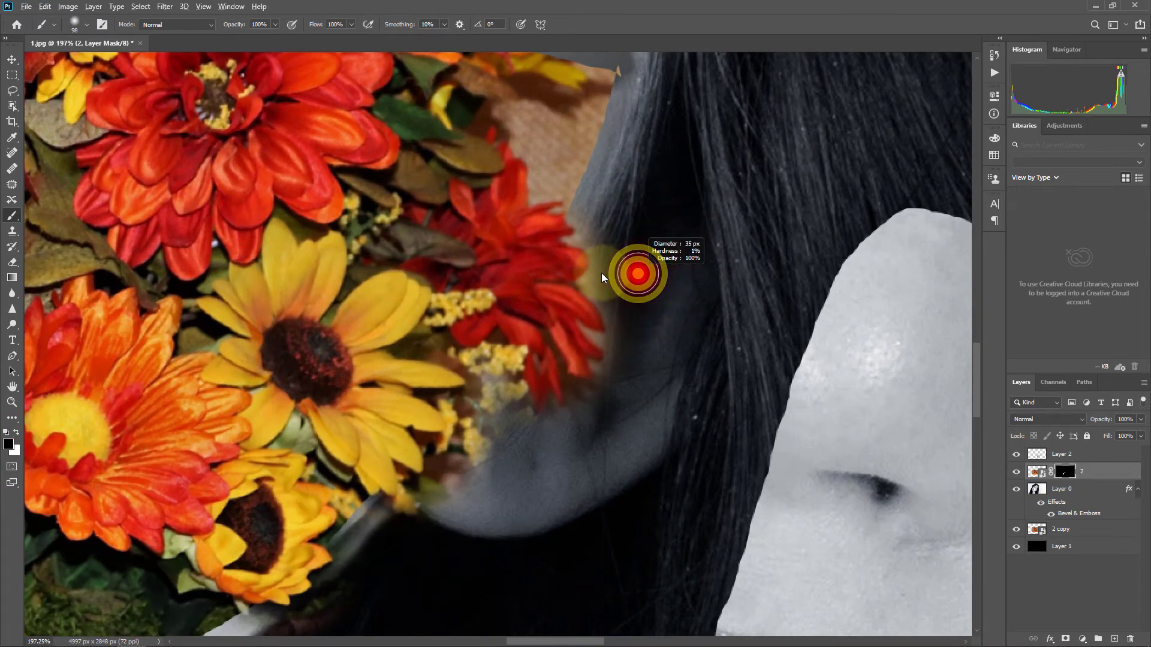
right_click(607, 232, "alt")
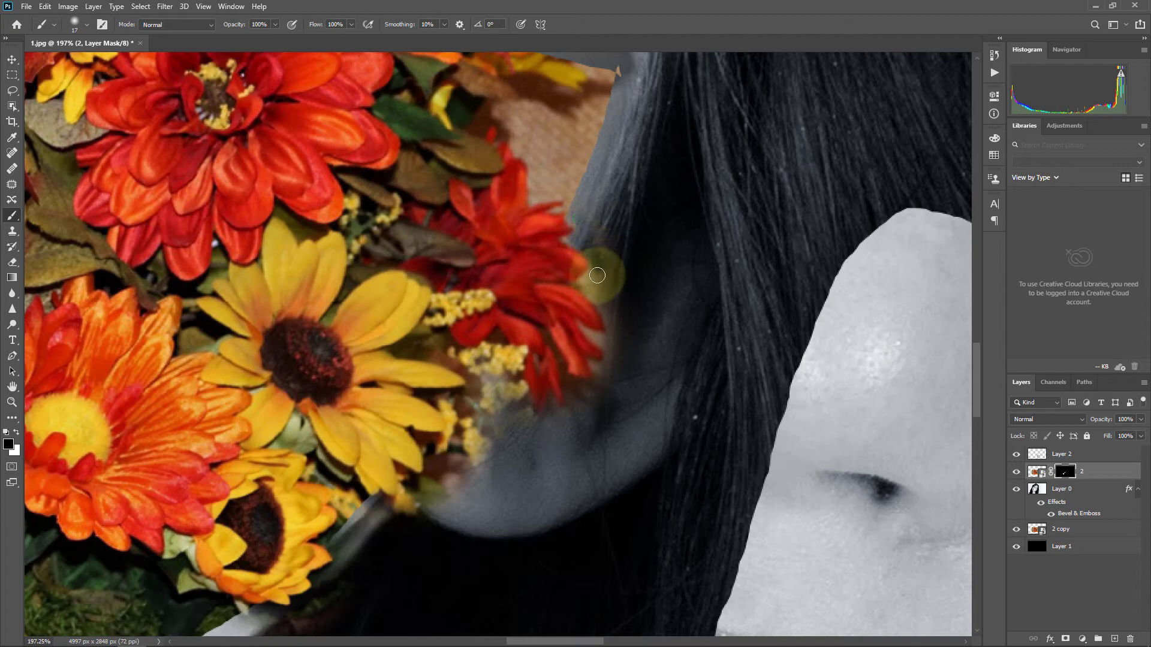
right_click(630, 277, "alt")
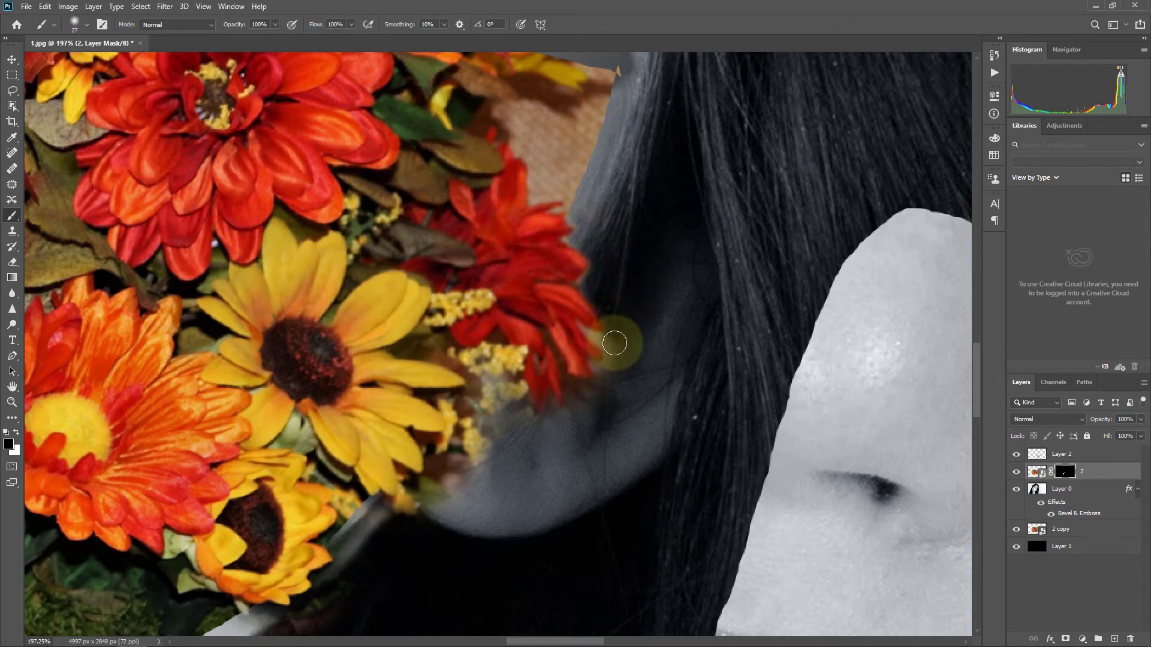
mouse_move(613, 379)
left_mouse_down()
mouse_move(486, 512)
mouse_move(600, 340)
mouse_move(614, 364)
left_mouse_up()
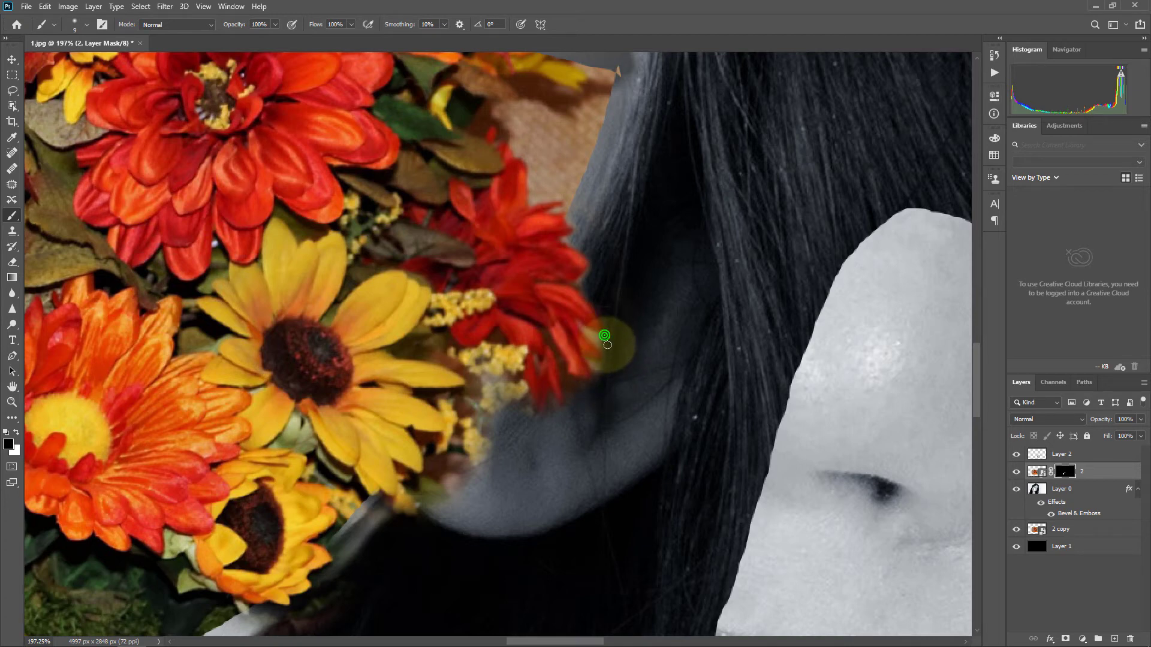
left_click_drag(601, 337, 612, 368)
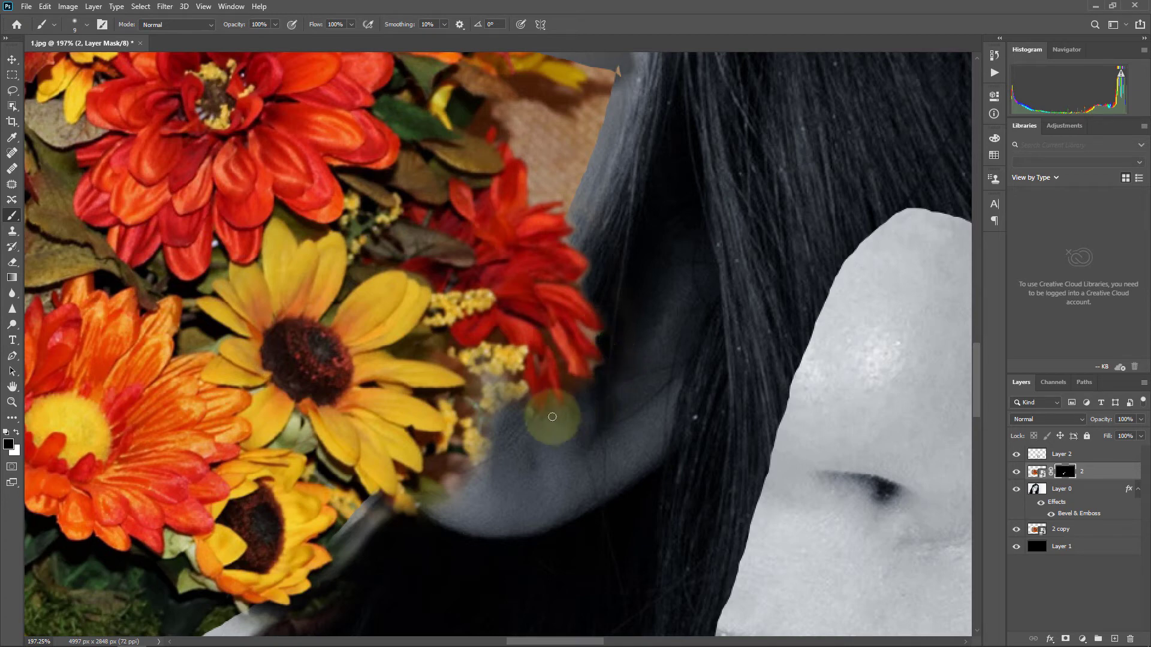
Mask the flower edge near the ear and along the bowl rim
mouse_move(532, 437)
left_mouse_down()
mouse_move(578, 392)
mouse_move(524, 437)
left_mouse_up()
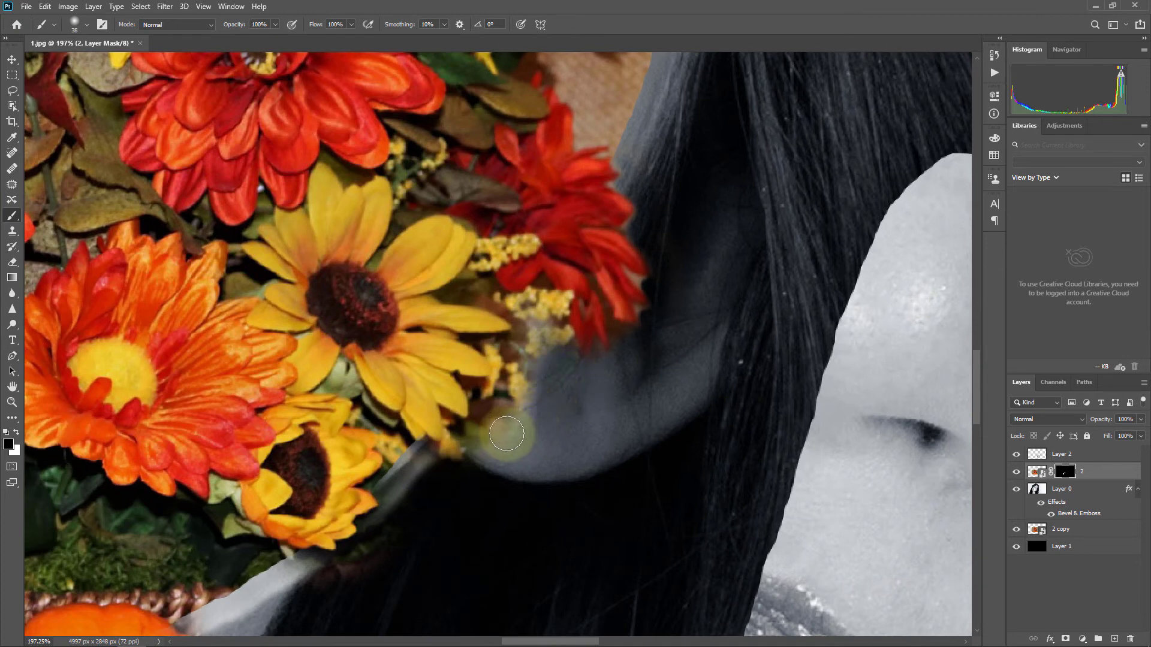
left_click_drag(524, 437, 543, 375)
left_click(563, 383)
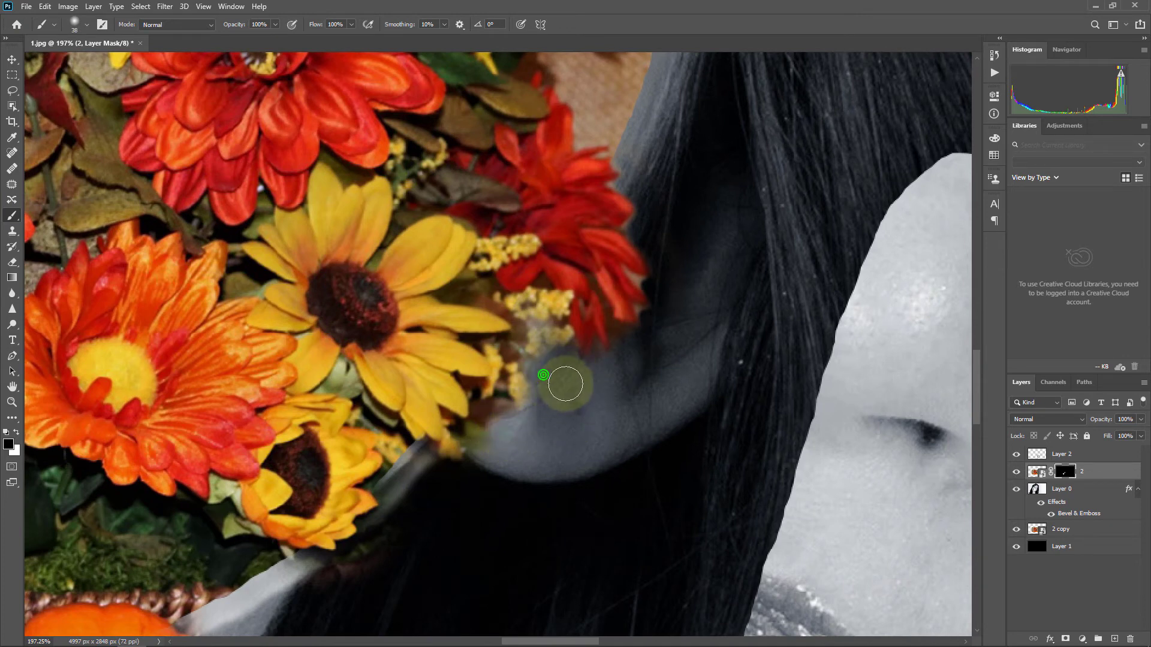
mouse_move(506, 465)
left_mouse_down()
mouse_move(421, 473)
mouse_move(355, 570)
mouse_move(309, 589)
left_mouse_up()
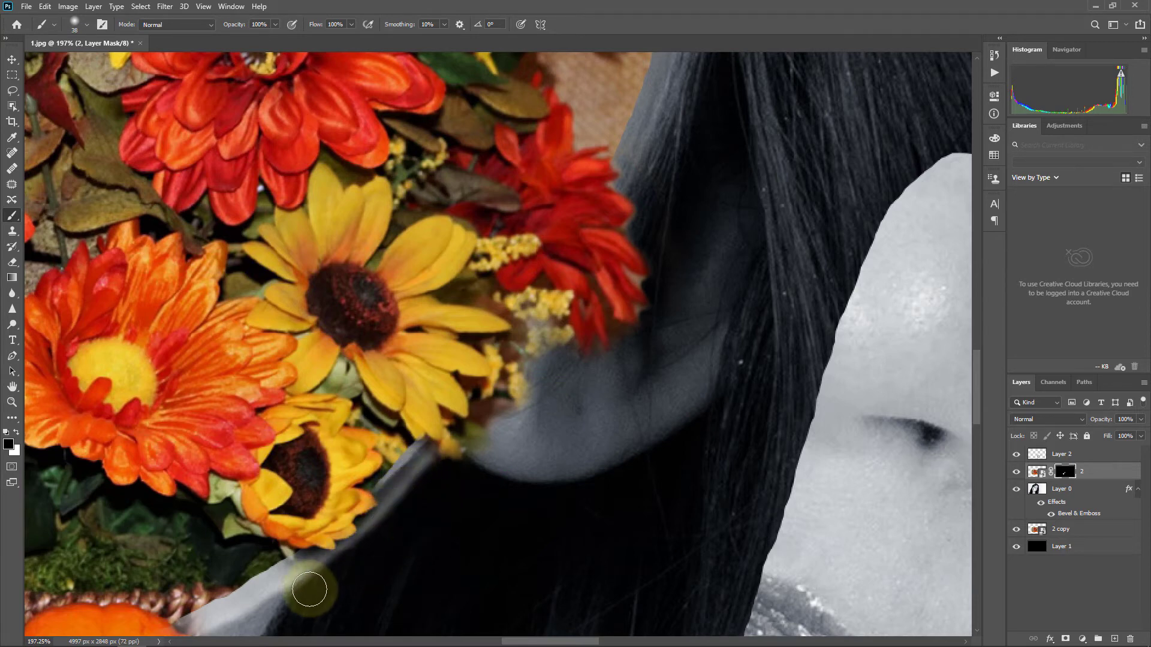
left_click(308, 576)
left_click(361, 566)
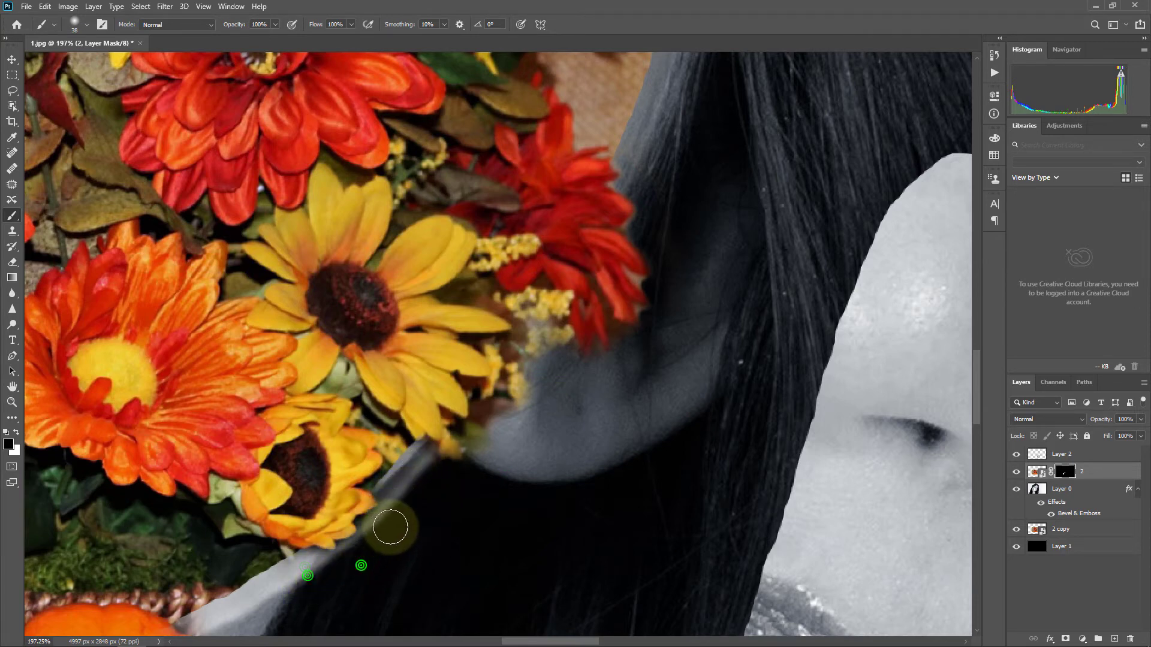
left_click(411, 484)
left_click(399, 526)
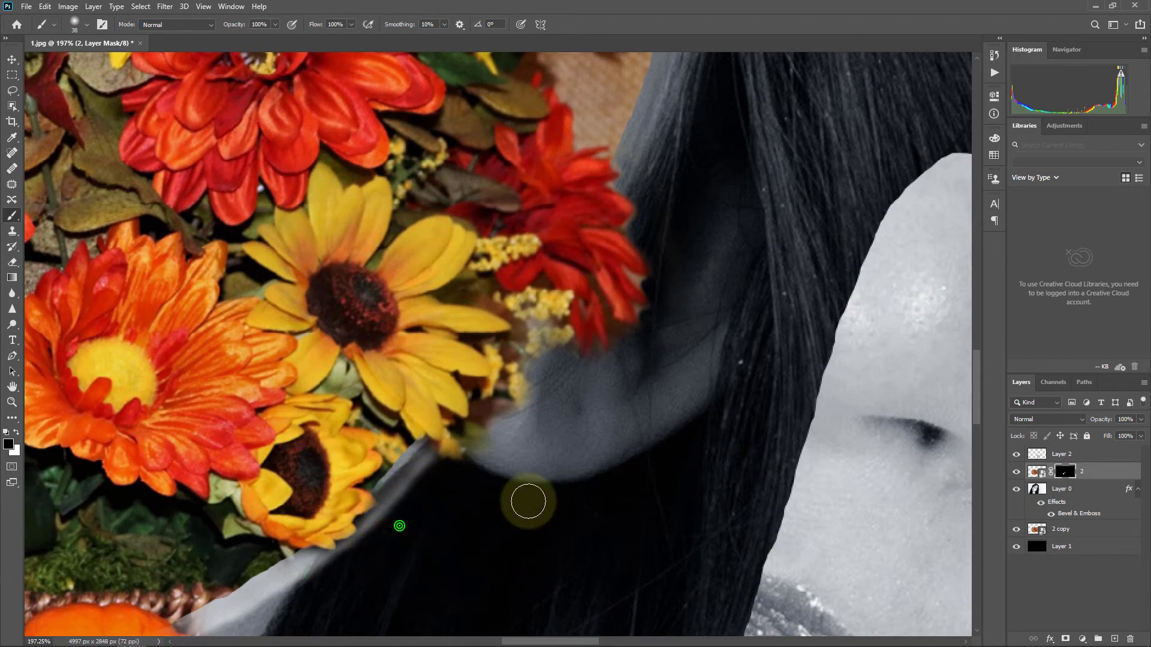
scroll(544, 453, "down", 5)
scroll(540, 458, "down", 3)
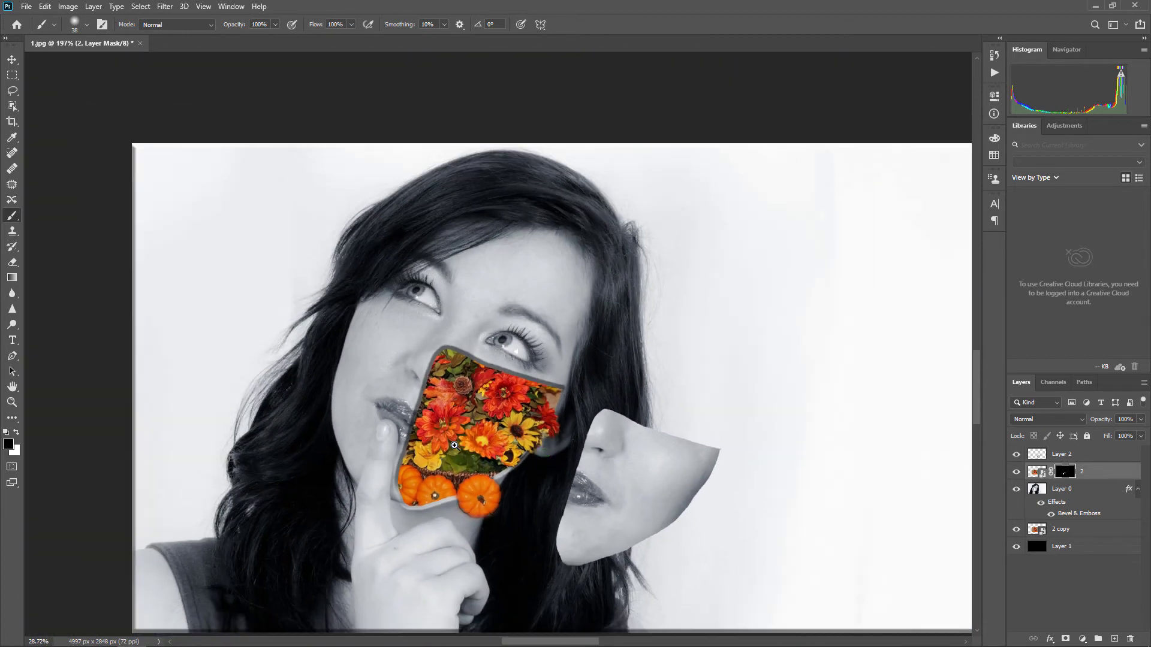
scroll(524, 463, "down", 1)
left_click(486, 354)
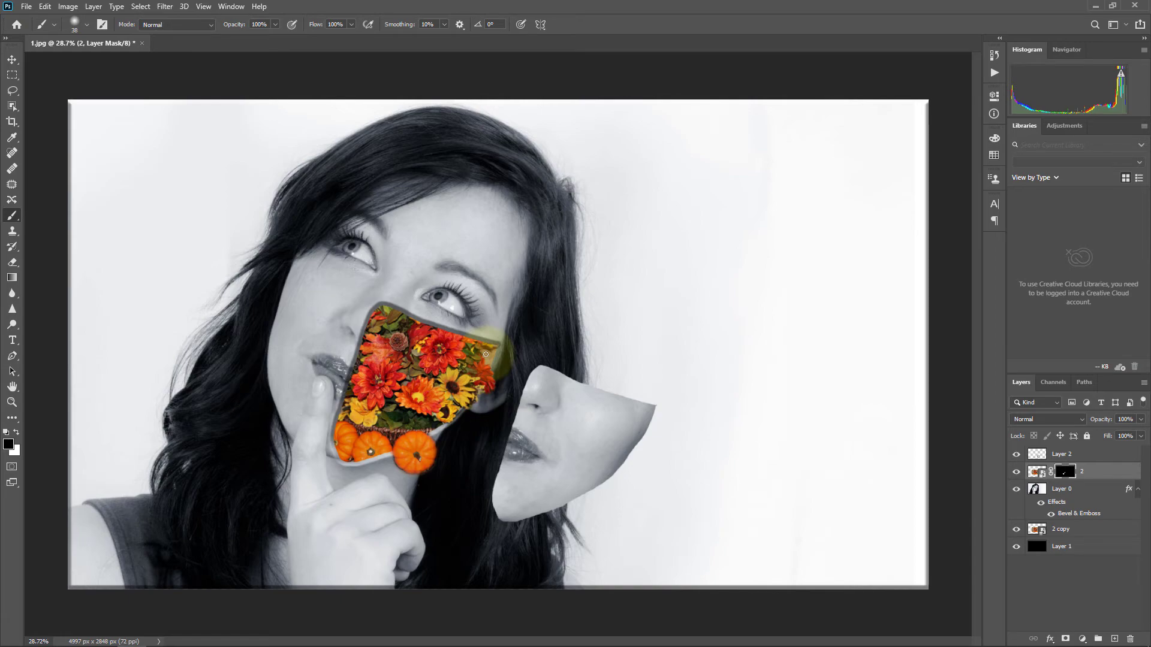
left_click_drag(417, 335, 469, 318)
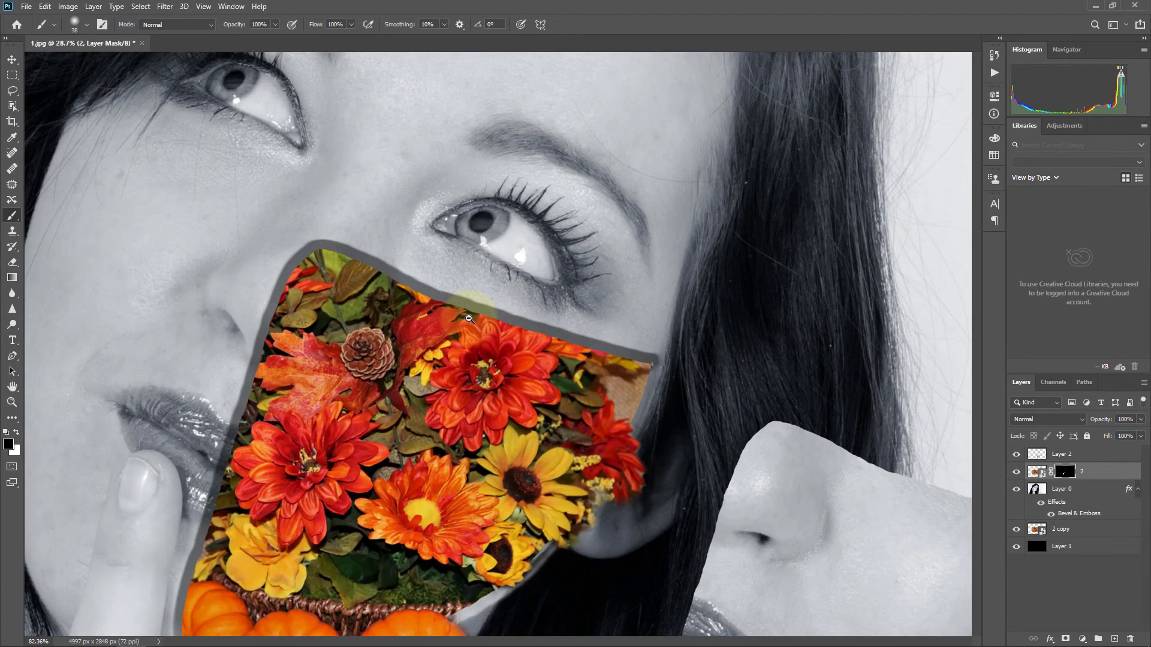
scroll(608, 355, "down", 2)
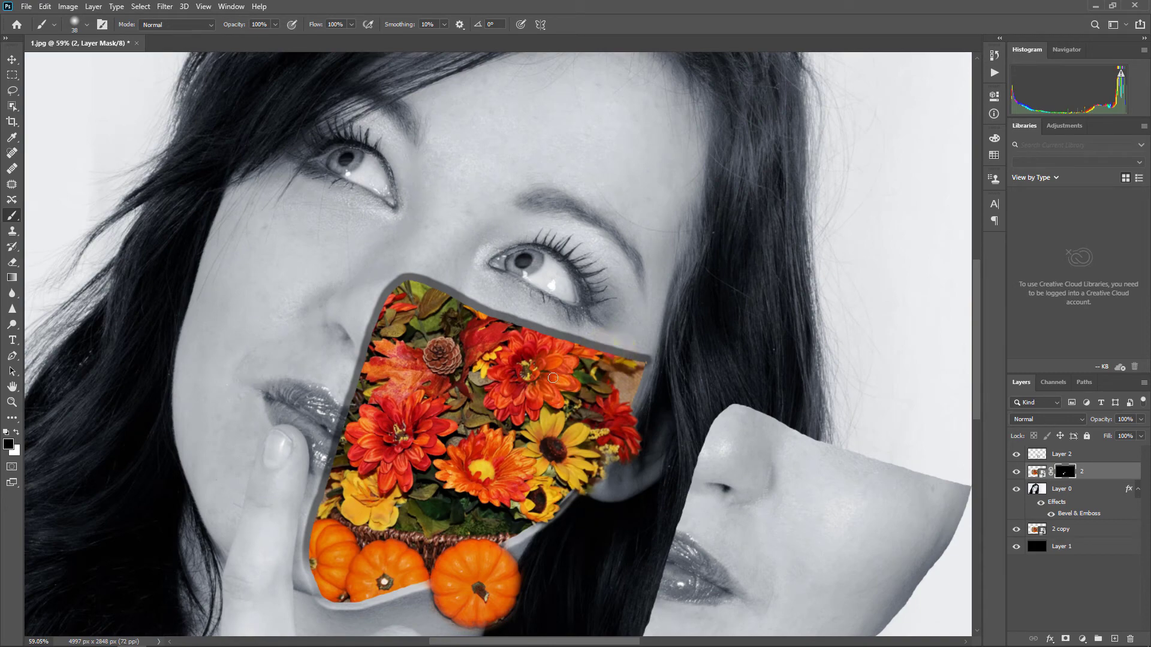
left_click_drag(368, 489, 501, 323)
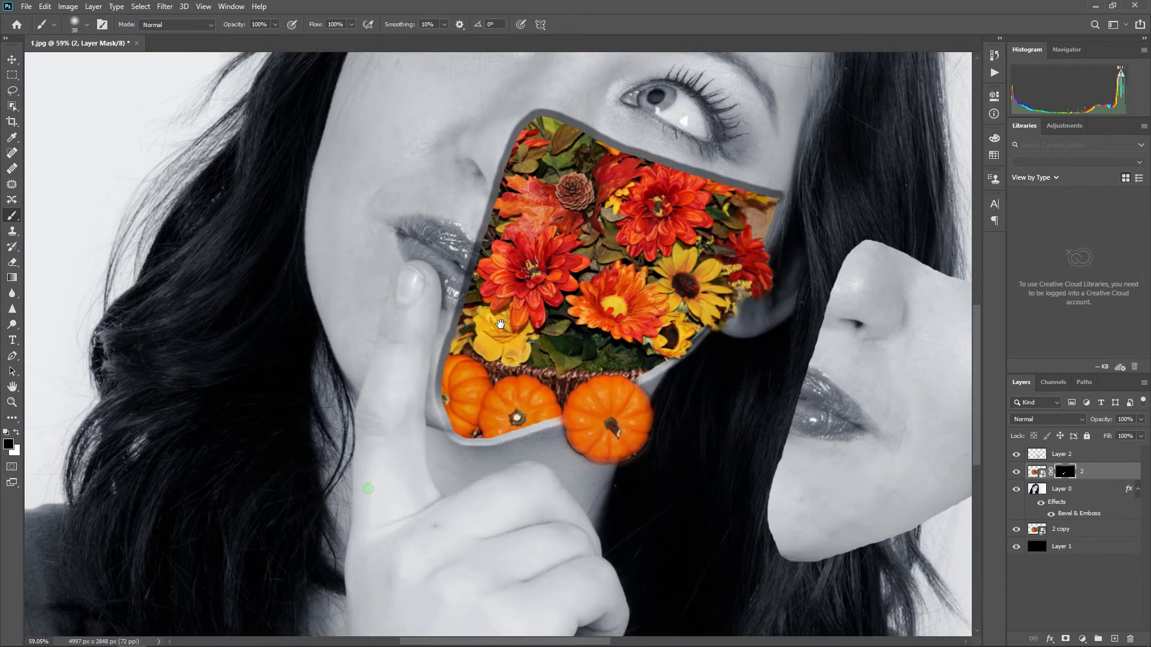
scroll(442, 402, "up", 2)
scroll(442, 402, "down", 4)
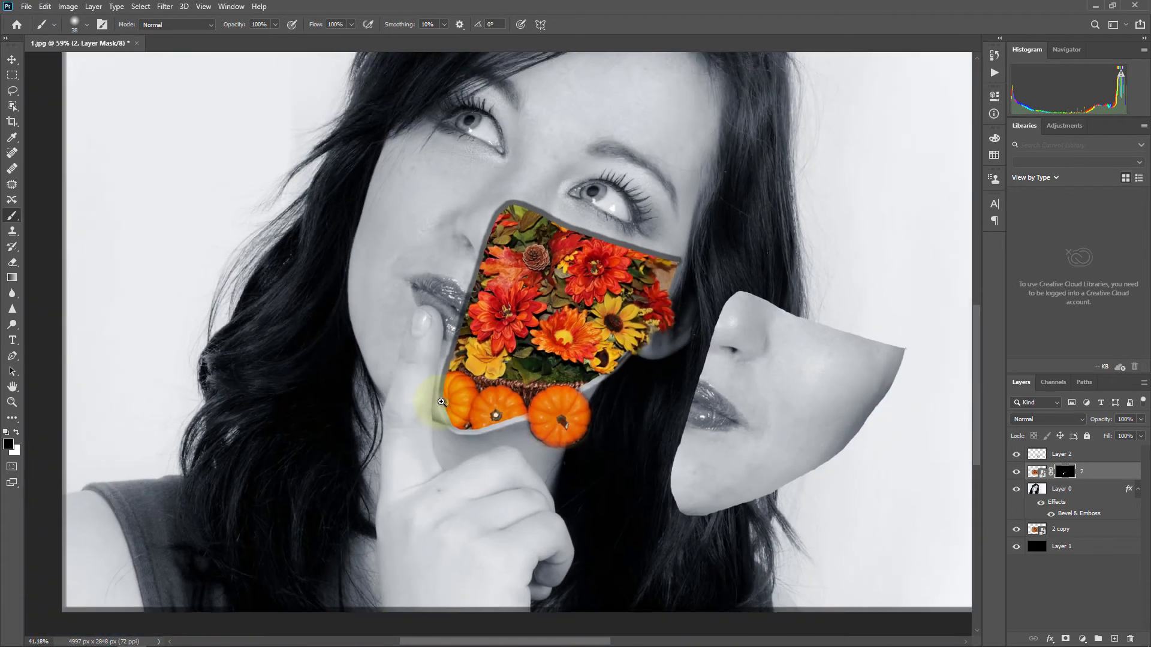
left_click_drag(626, 359, 520, 466)
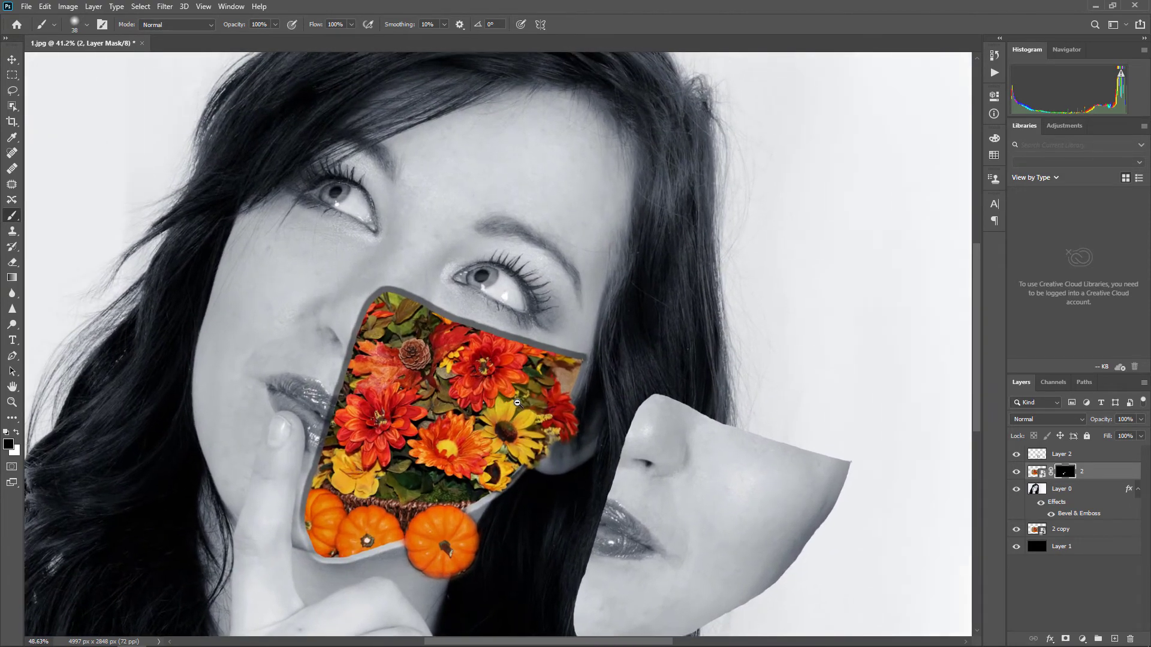
scroll(462, 410, "up", 1)
scroll(463, 410, "up", 3)
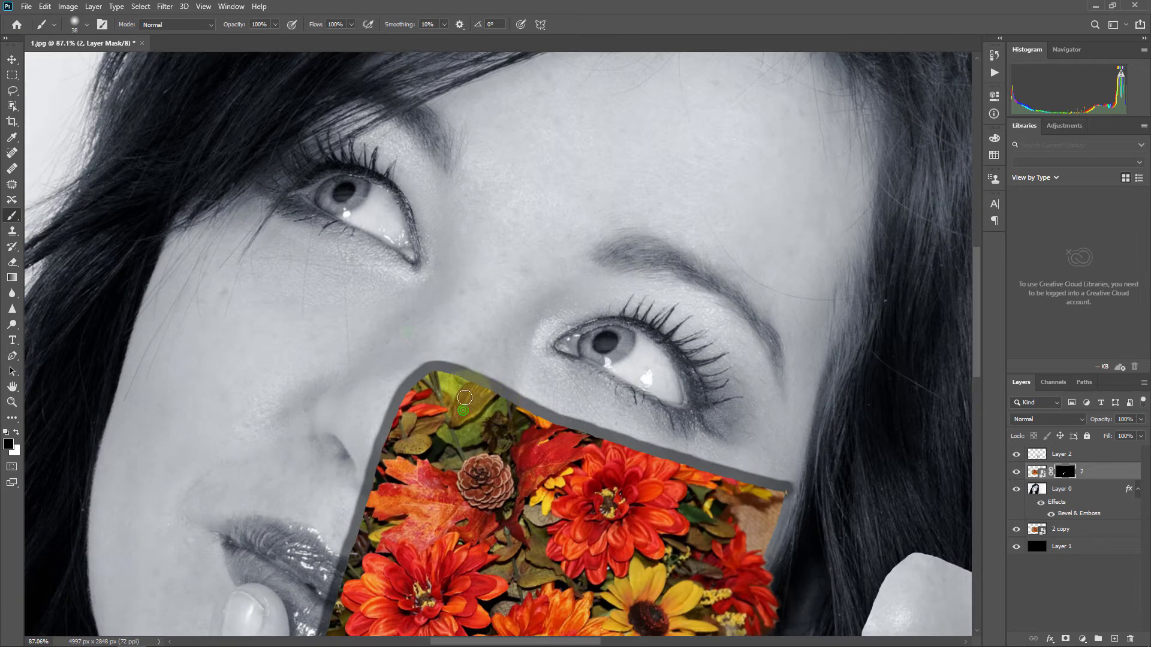
Paint flowers spilling up toward the eye corner, then mask out the stray yellow petals on the left
left_click_drag(444, 395, 449, 407)
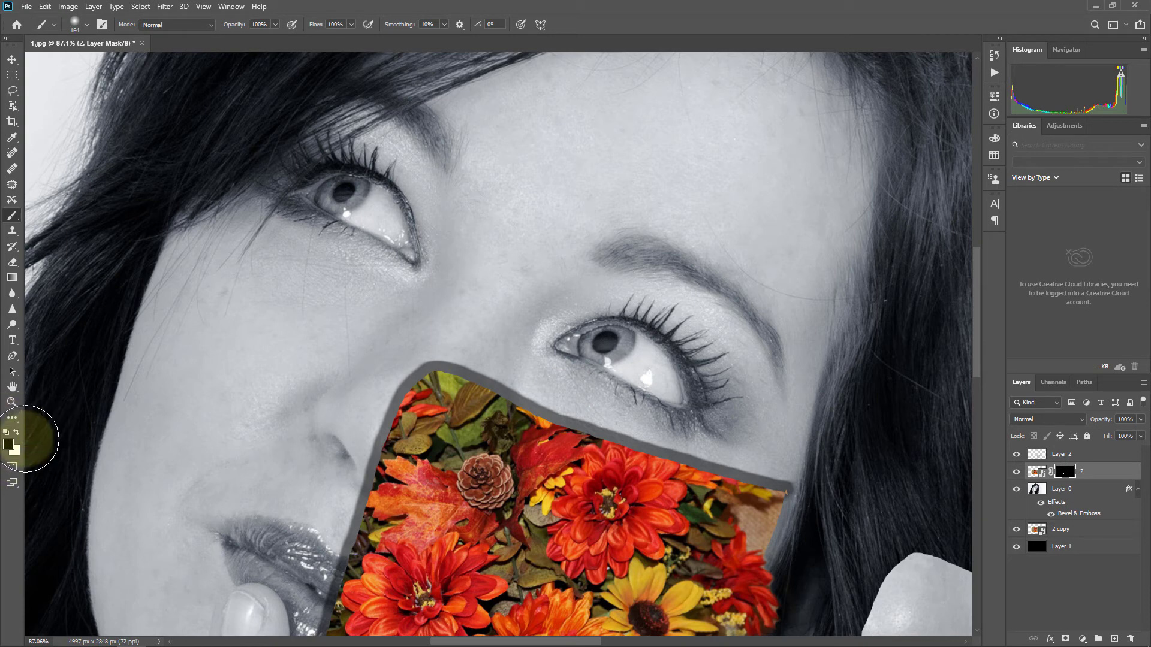
mouse_move(456, 390)
left_mouse_down()
mouse_move(405, 296)
mouse_move(418, 339)
mouse_move(457, 360)
mouse_move(395, 344)
mouse_move(436, 392)
mouse_move(400, 401)
mouse_move(403, 414)
mouse_move(421, 363)
left_mouse_up()
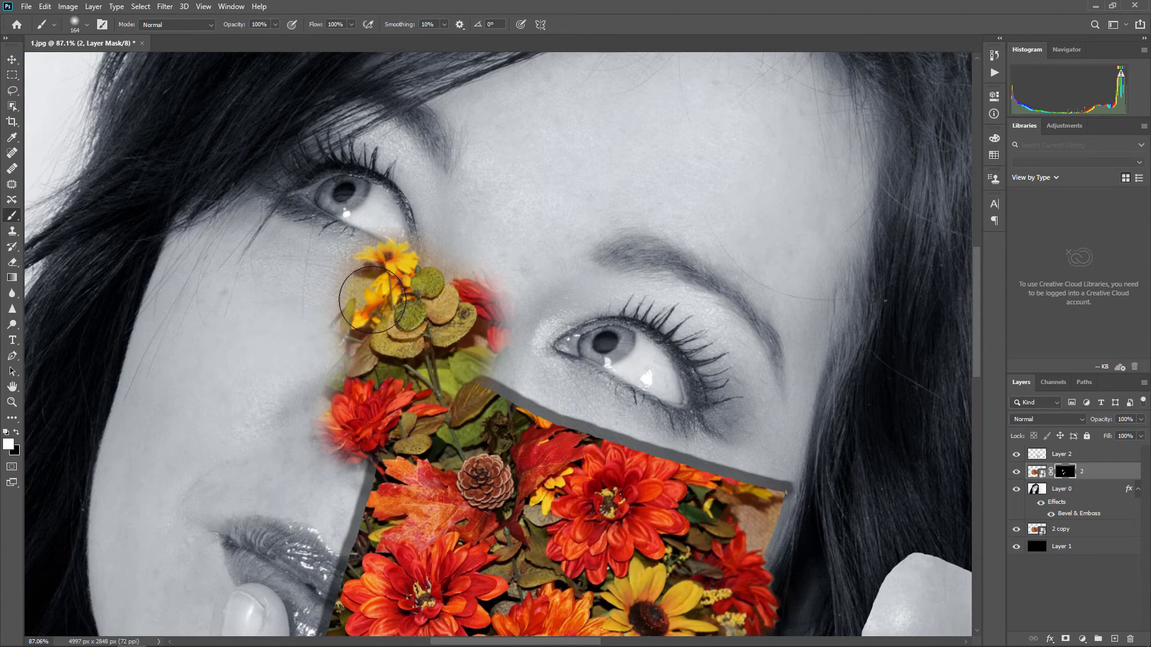
left_click(16, 432)
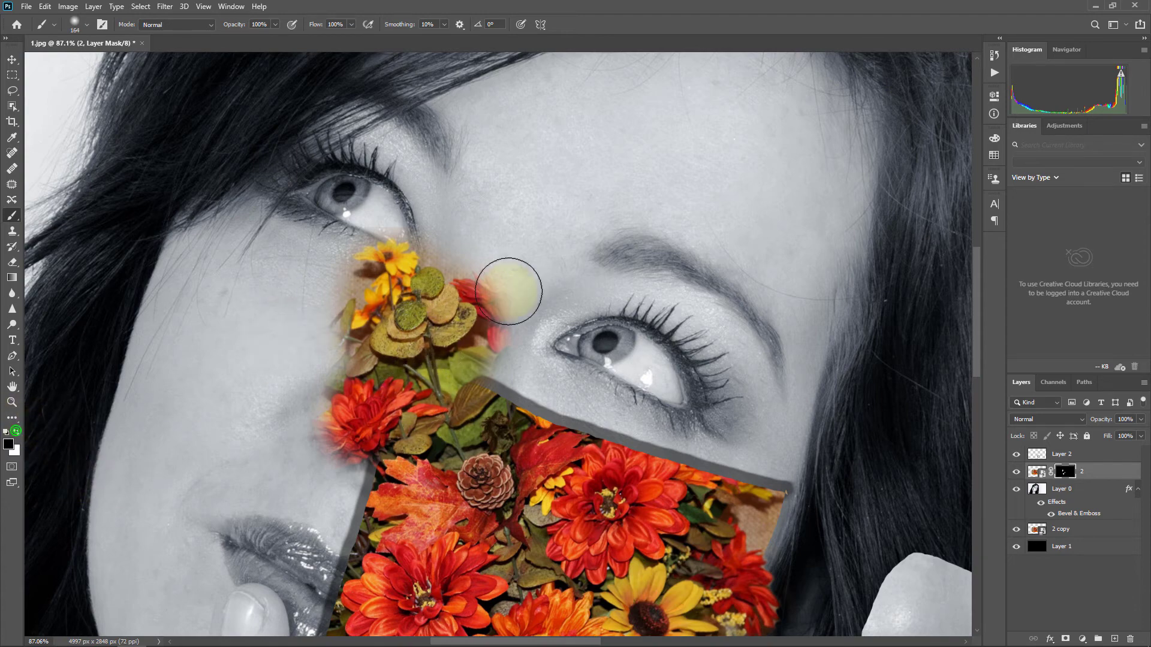
scroll(334, 258, "up", 5)
mouse_move(398, 295)
left_mouse_down()
mouse_move(348, 290)
mouse_move(386, 271)
mouse_move(352, 308)
left_mouse_up()
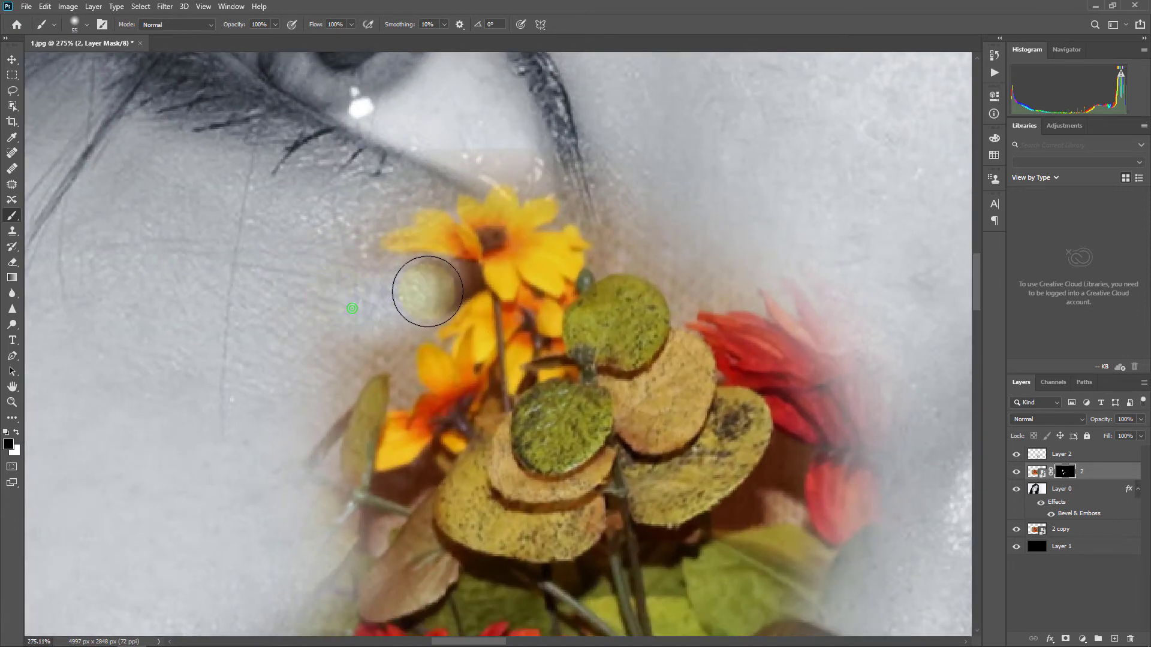
mouse_move(442, 292)
left_mouse_down()
mouse_move(385, 326)
mouse_move(326, 321)
mouse_move(442, 278)
left_mouse_up()
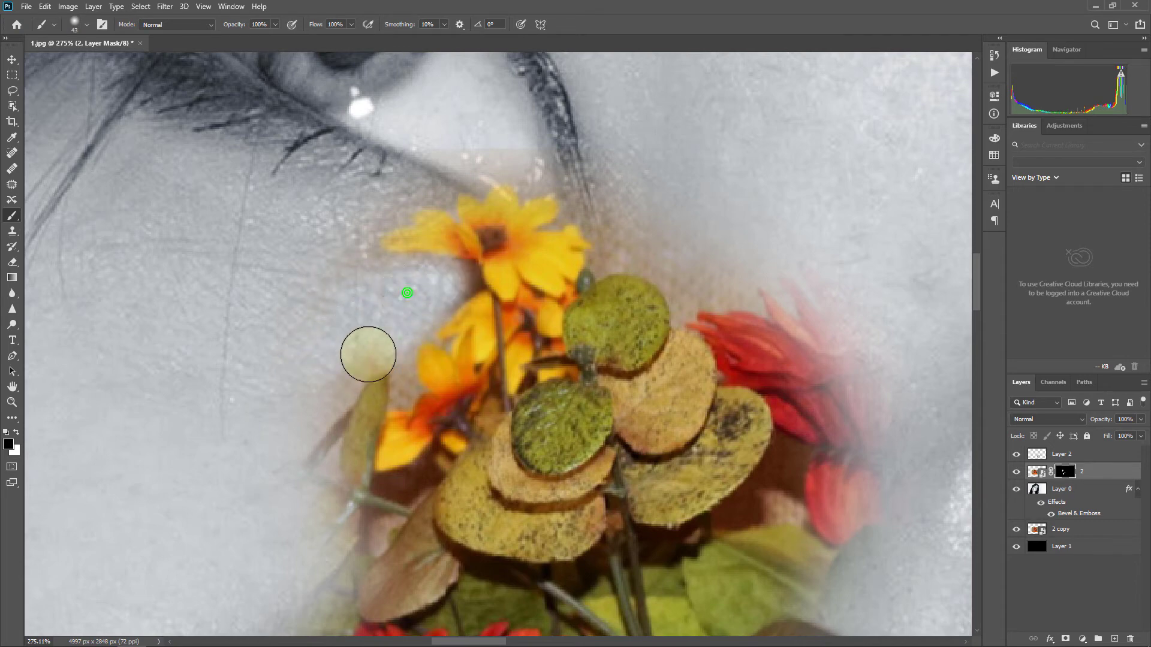
scroll(394, 345, "down", 5)
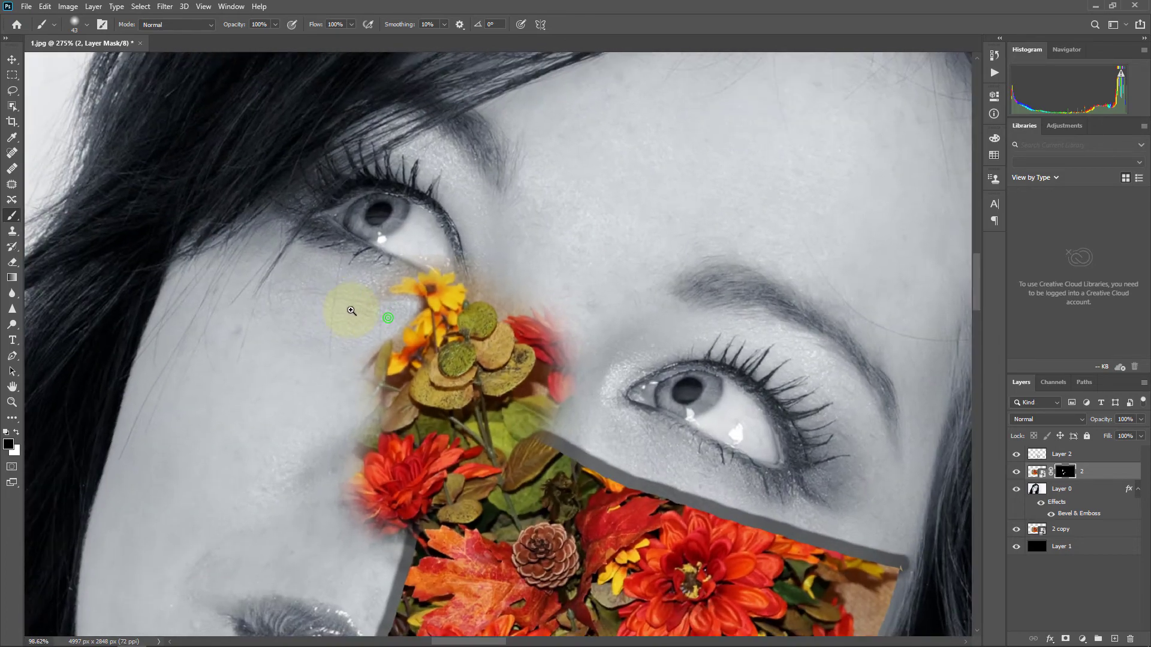
Mask away the warm tint along the lower eyelid
scroll(538, 279, "up", 5)
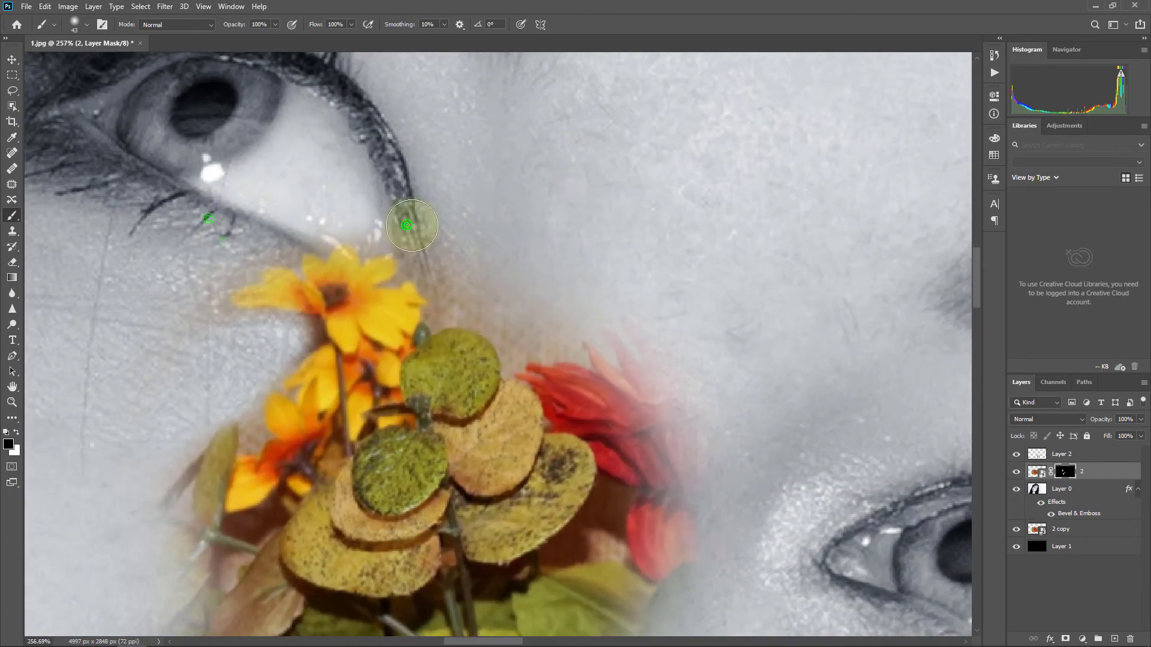
left_click_drag(412, 226, 443, 276)
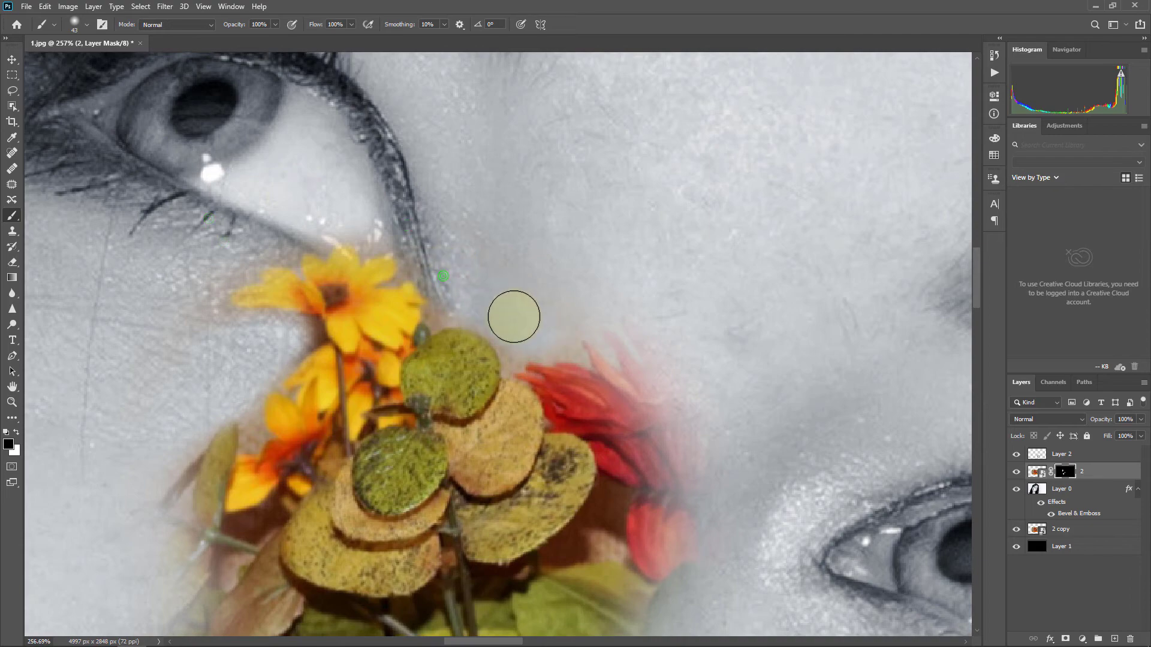
scroll(616, 365, "down", 5)
Hide the red petals fading into the skin and along the leaf edge
scroll(604, 329, "up", 6)
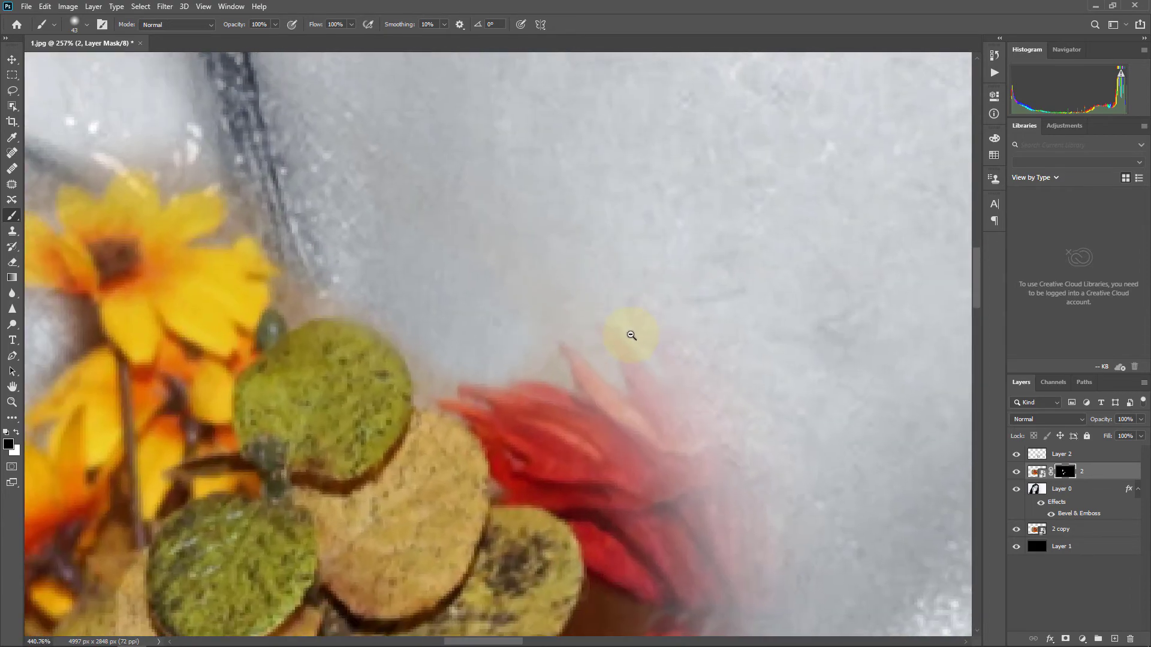
scroll(624, 334, "up", 2)
right_click(526, 386, "alt")
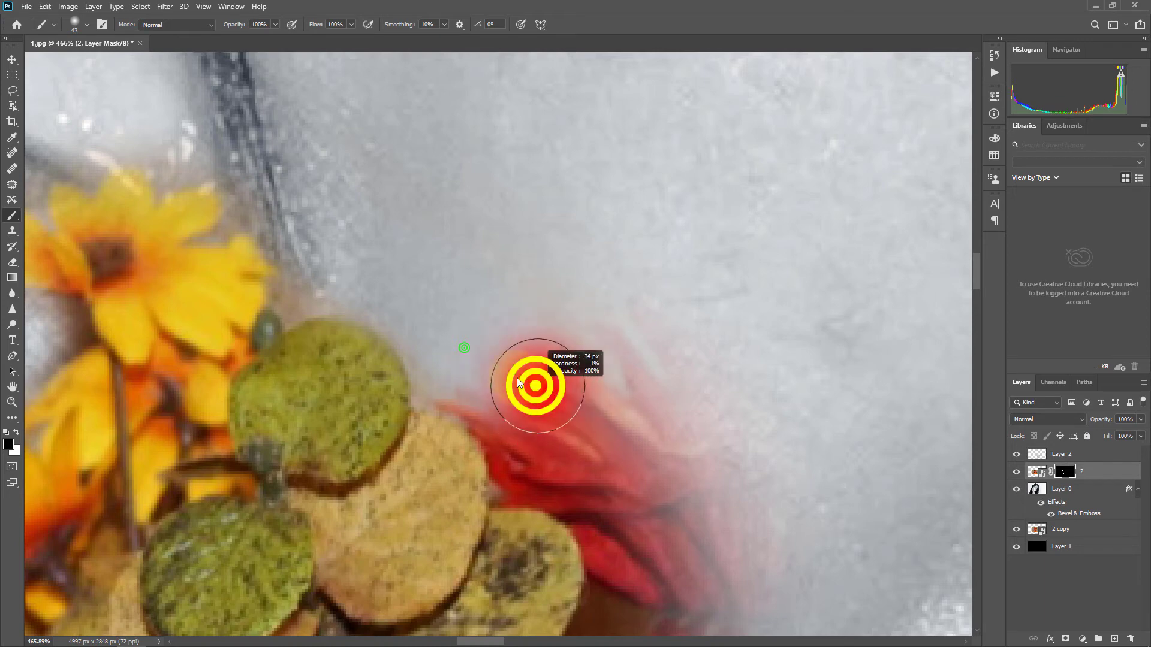
mouse_move(494, 414)
left_mouse_down()
mouse_move(514, 465)
mouse_move(675, 416)
mouse_move(642, 365)
mouse_move(665, 463)
mouse_move(467, 259)
left_mouse_up()
right_click(486, 276, "alt")
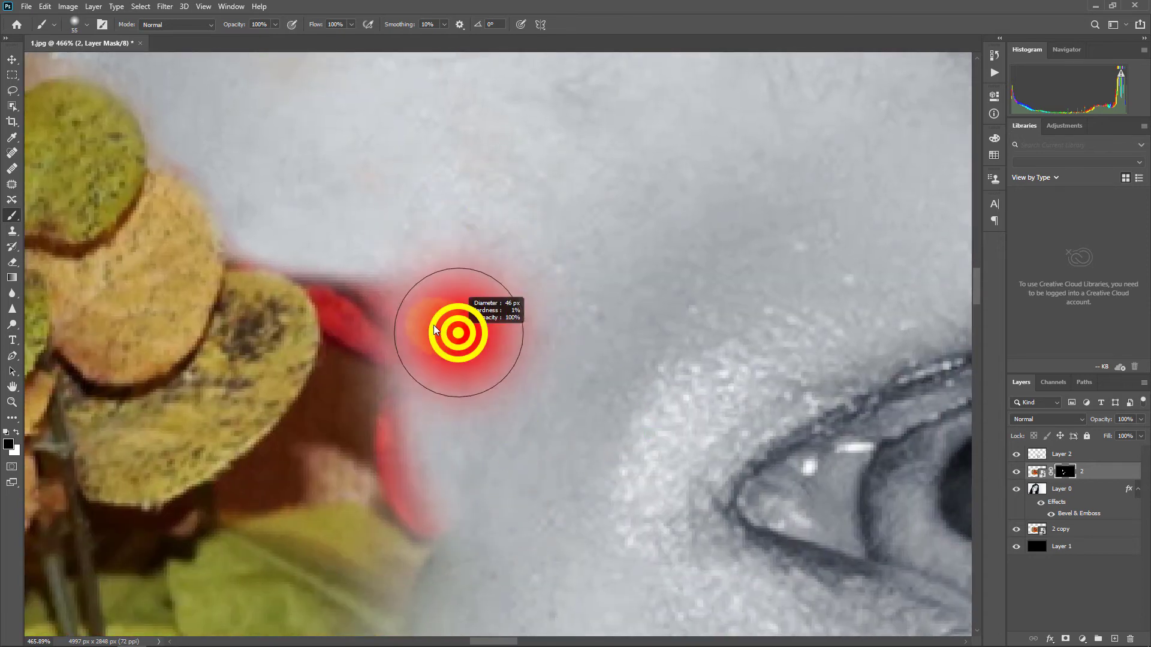
right_click(453, 330, "alt")
mouse_move(331, 258)
left_mouse_down()
mouse_move(391, 442)
mouse_move(411, 458)
mouse_move(326, 240)
left_mouse_up()
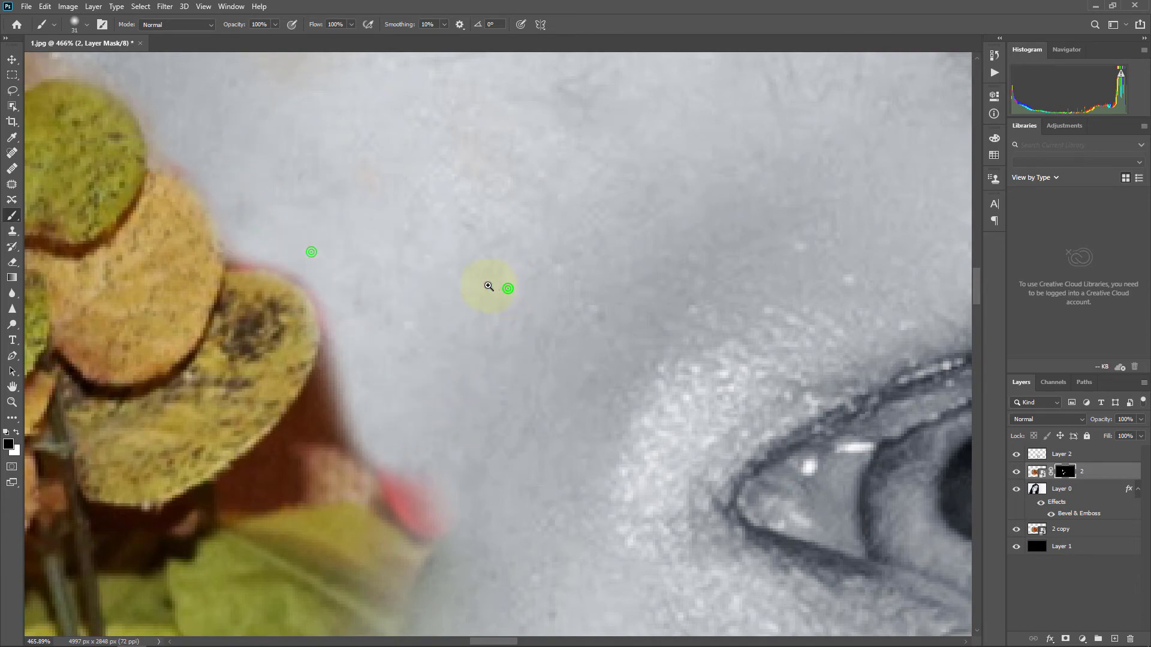
mouse_move(488, 287)
left_mouse_down()
mouse_move(467, 286)
mouse_move(448, 336)
left_mouse_up()
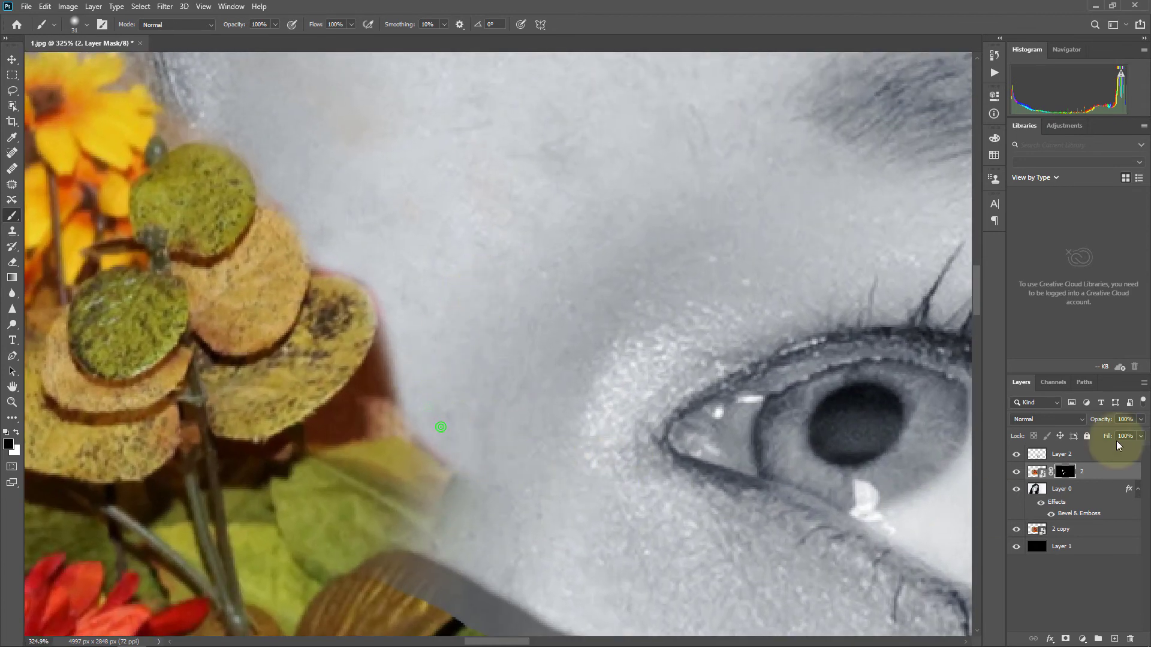
Paint white on the flower layer's mask to reveal more green leaf over the cheek
left_click(1068, 473)
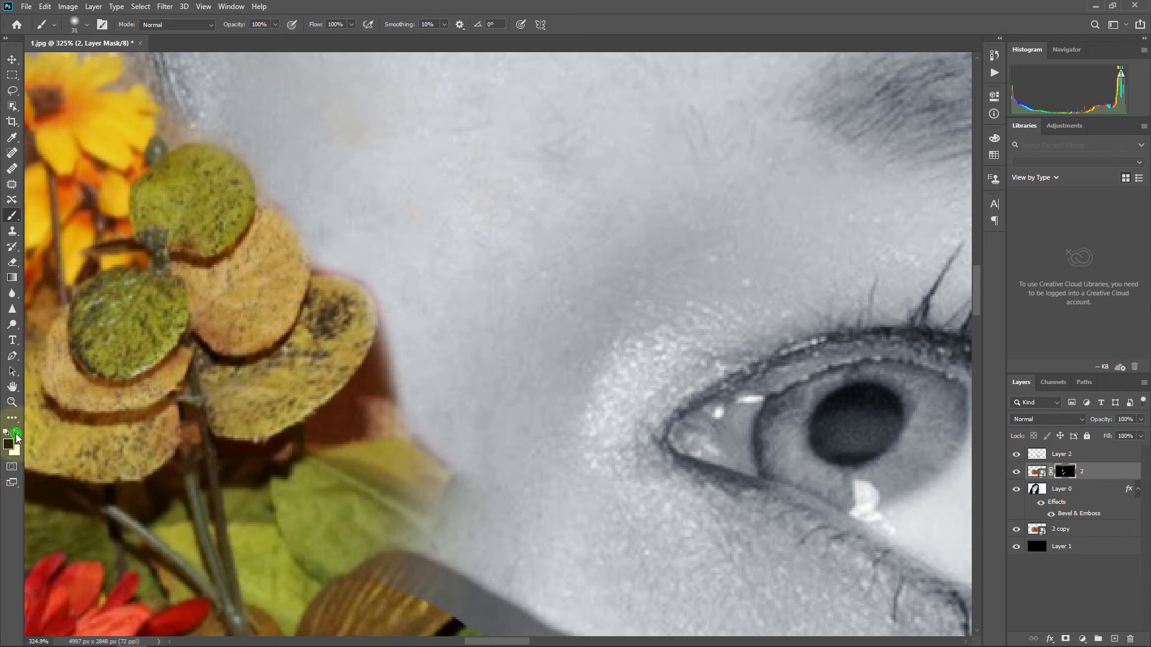
left_click(16, 434)
left_click_drag(380, 483, 444, 526)
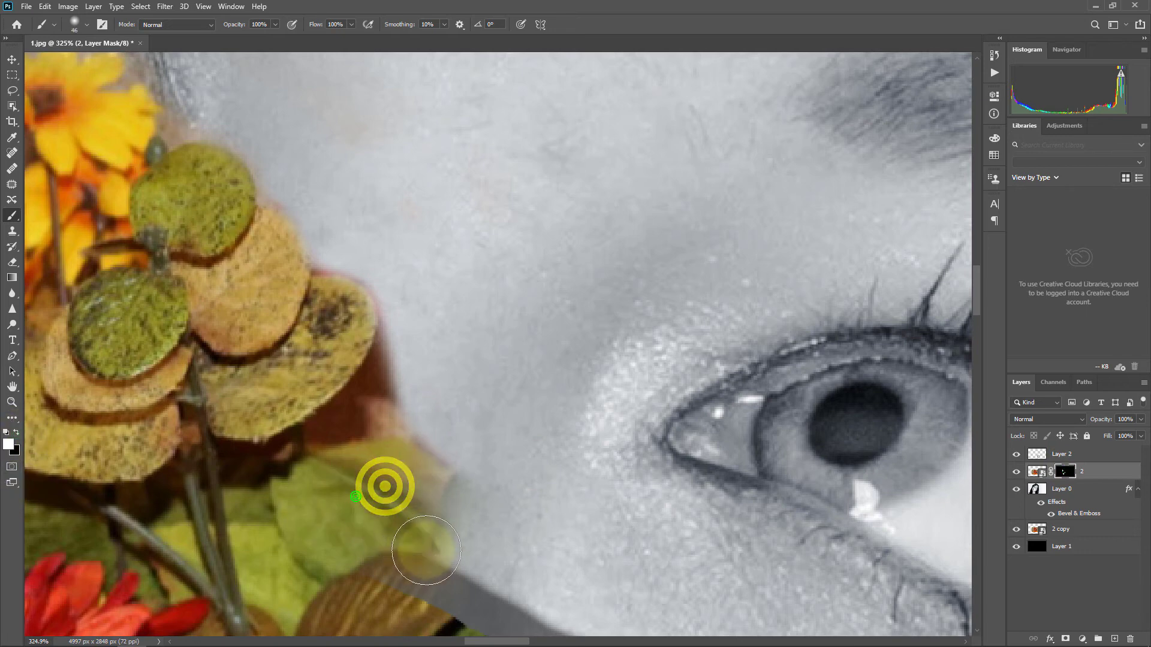
left_click_drag(321, 526, 445, 514)
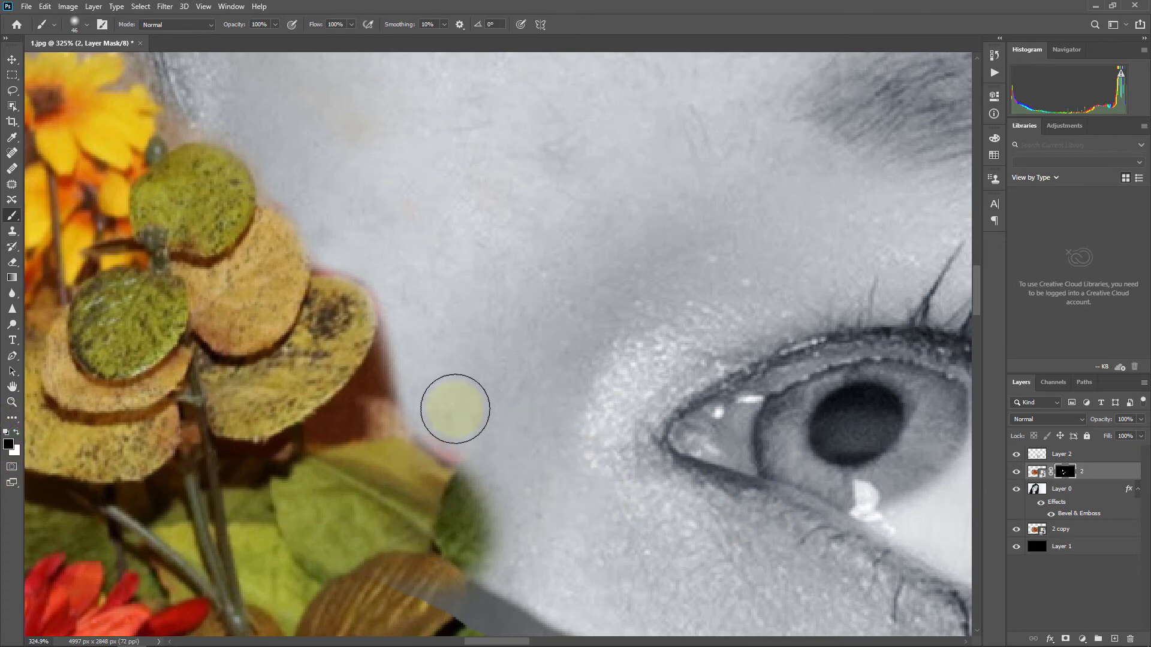
With a 30 px brush, tidy the brown leaf so its upper edge spills over the grey band
left_click(447, 397, "ctrl")
right_click(375, 369, "alt")
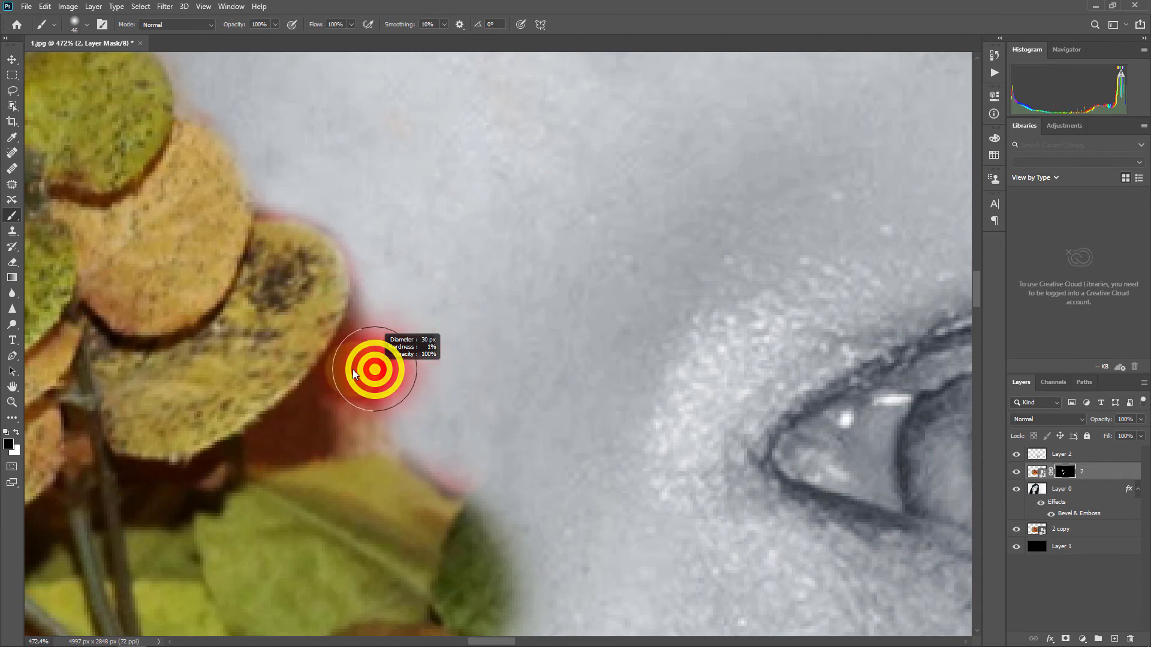
left_click(287, 180)
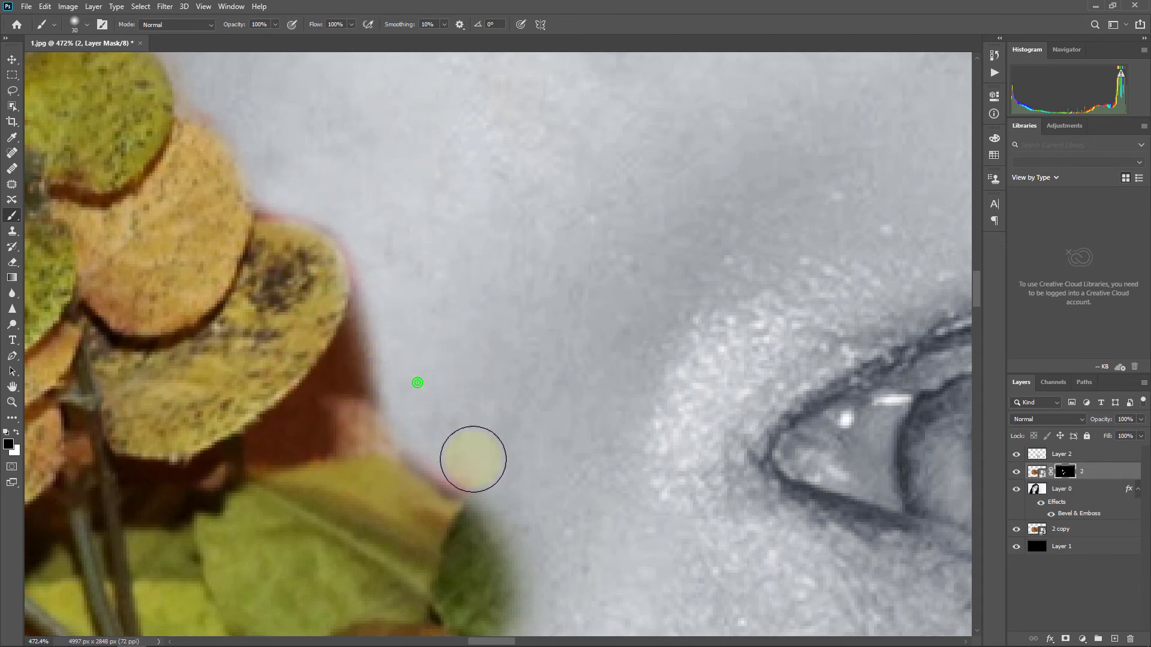
left_click_drag(477, 314, 463, 217)
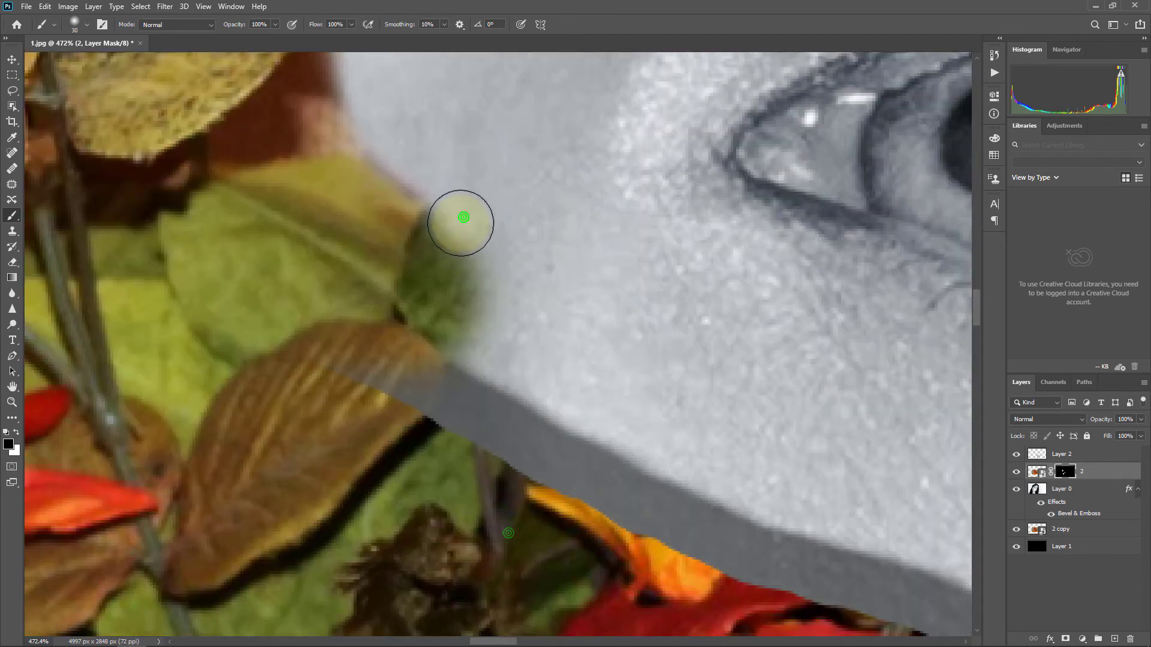
mouse_move(502, 317)
left_mouse_down()
mouse_move(466, 360)
mouse_move(381, 373)
mouse_move(314, 358)
left_mouse_up()
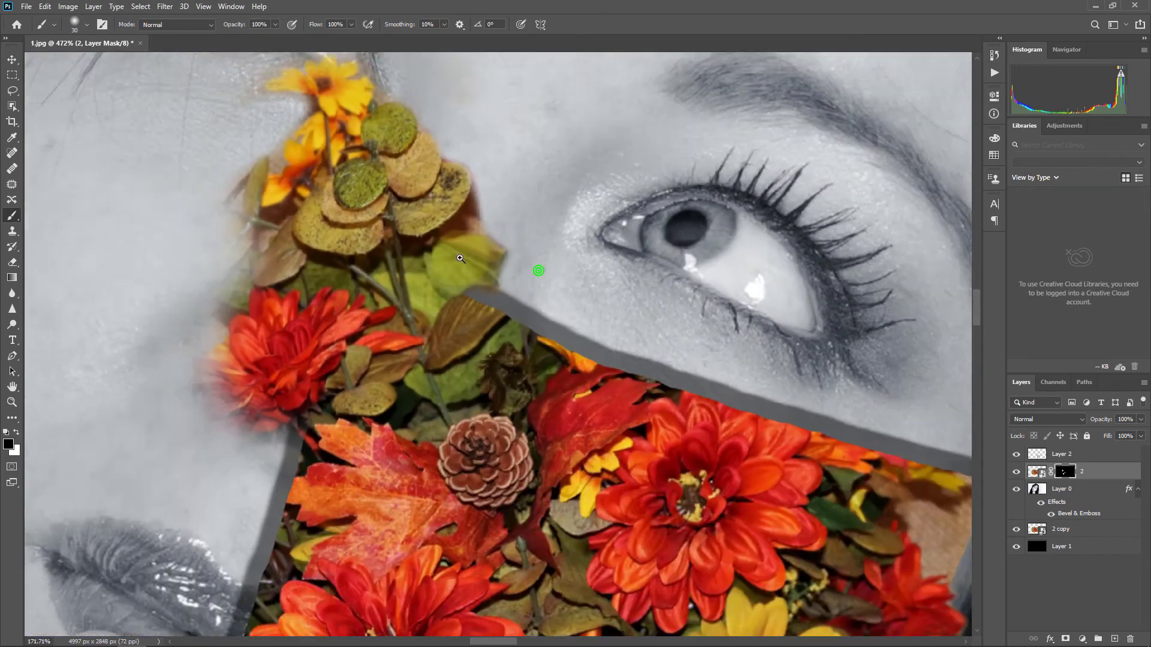
mouse_move(539, 267)
left_mouse_down()
mouse_move(482, 259)
mouse_move(522, 256)
left_mouse_up()
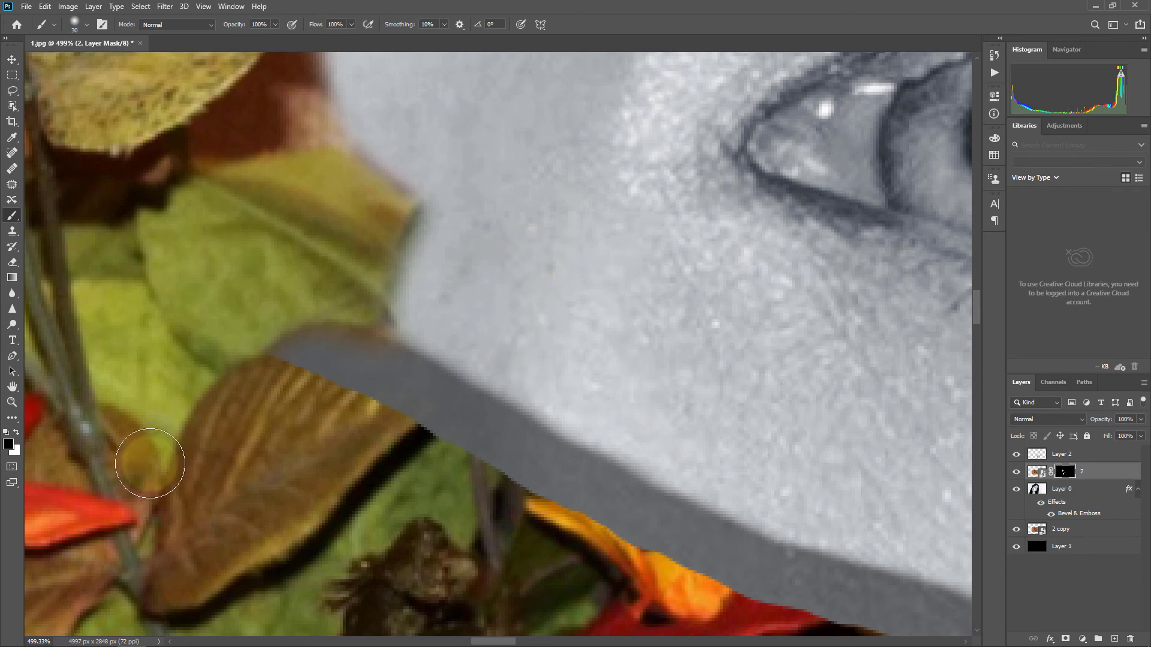
key("x")
mouse_move(303, 391)
left_mouse_down()
mouse_move(326, 345)
mouse_move(362, 403)
mouse_move(386, 359)
mouse_move(372, 372)
mouse_move(377, 403)
mouse_move(385, 372)
mouse_move(360, 368)
left_mouse_up()
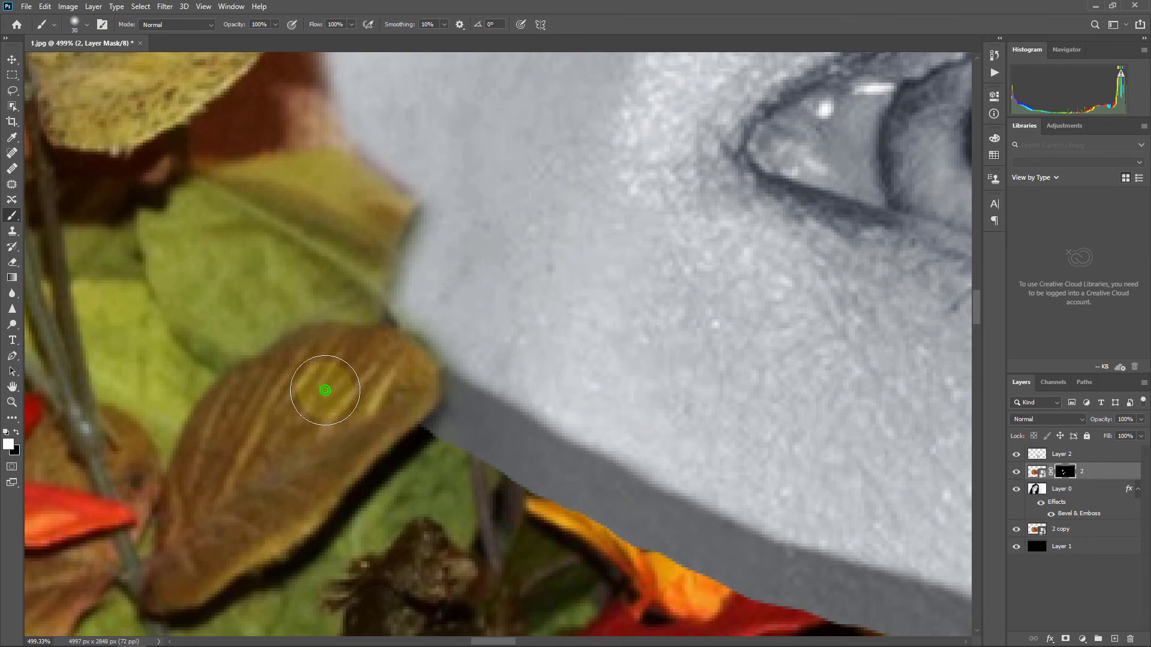
scroll(325, 390, "down", 5)
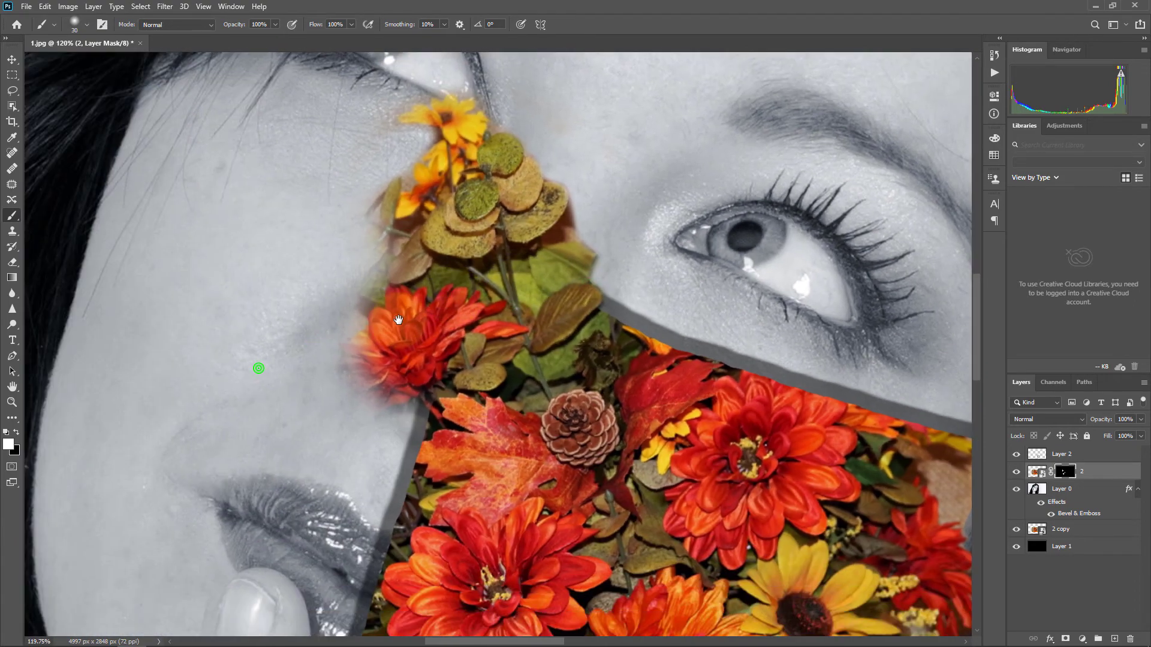
Reveal more of the red flower's left petals, extending them onto the cheek
scroll(398, 320, "up", 3)
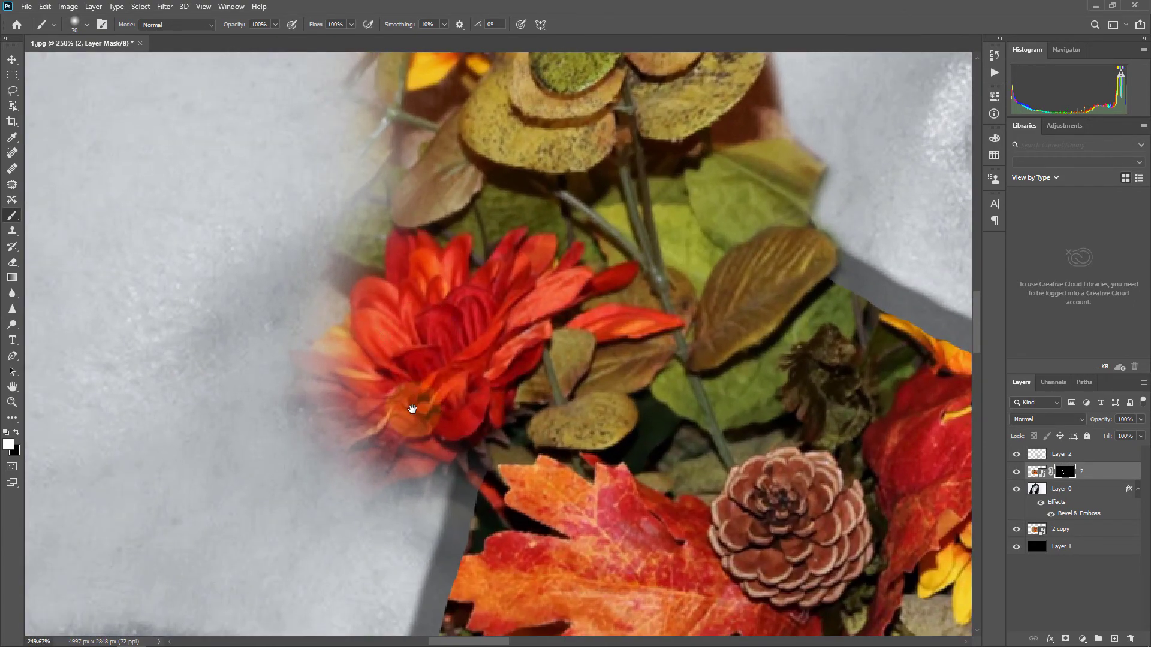
left_click_drag(412, 408, 467, 353)
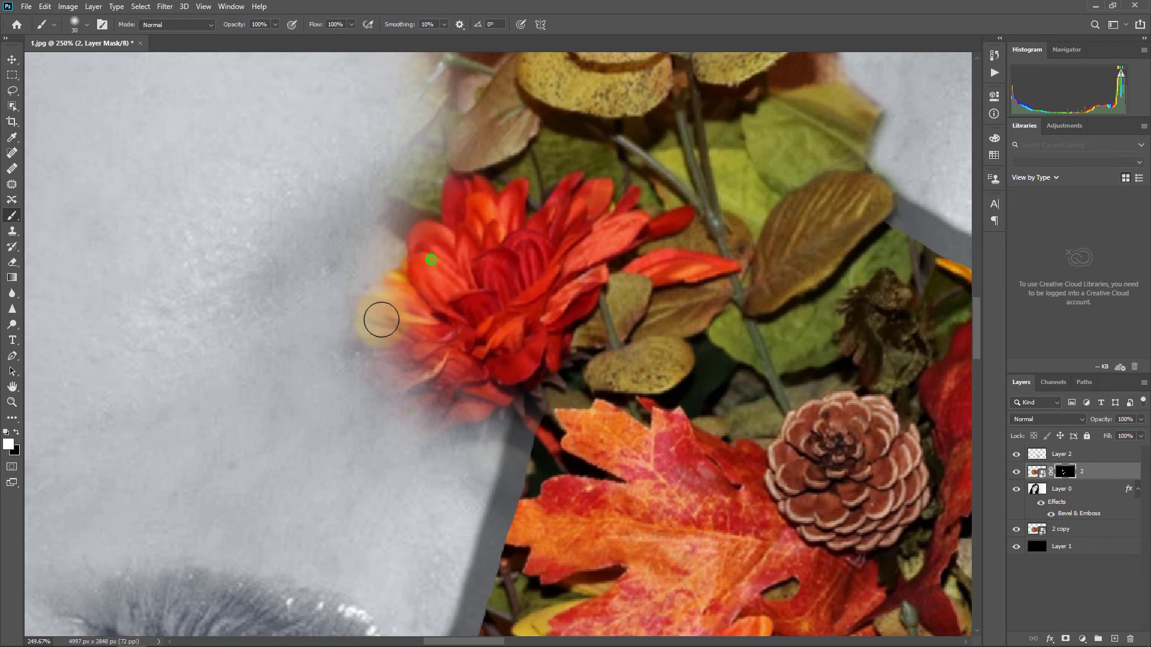
left_click_drag(381, 319, 459, 344)
mouse_move(465, 268)
left_mouse_down()
mouse_move(442, 329)
mouse_move(360, 326)
mouse_move(402, 372)
mouse_move(359, 414)
mouse_move(390, 434)
mouse_move(314, 443)
mouse_move(342, 413)
mouse_move(312, 431)
mouse_move(293, 468)
mouse_move(391, 448)
mouse_move(468, 386)
mouse_move(426, 386)
mouse_move(473, 381)
left_mouse_up()
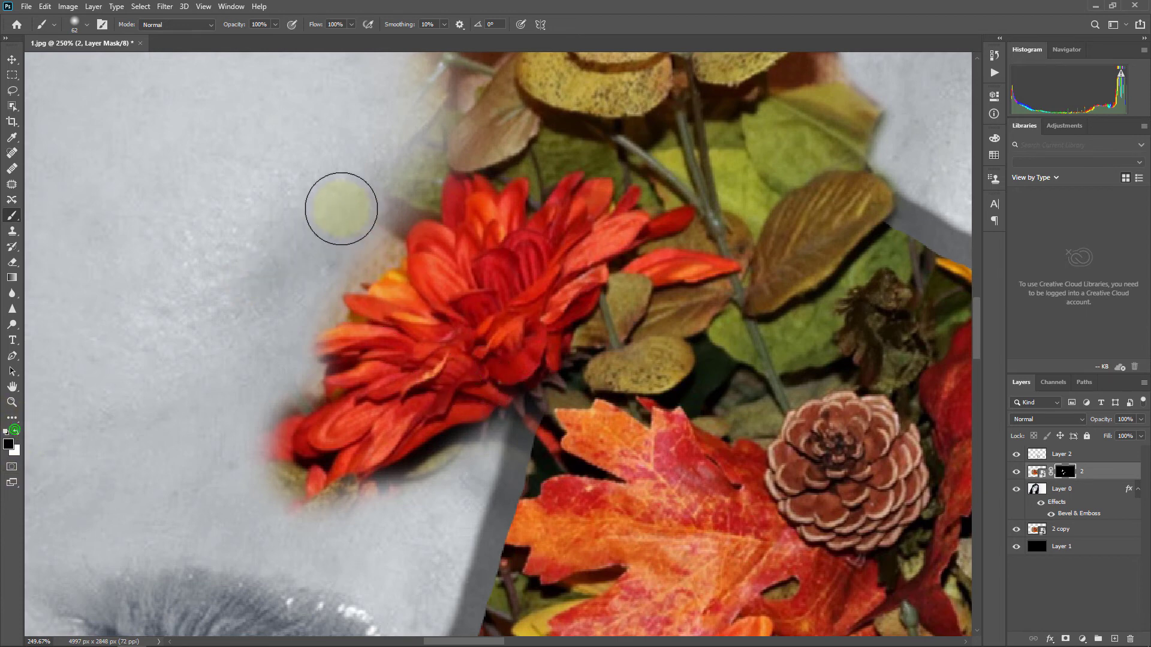
With a 43 px brush, hide the greenish leaf below the yellow flower
left_click_drag(303, 287, 369, 230)
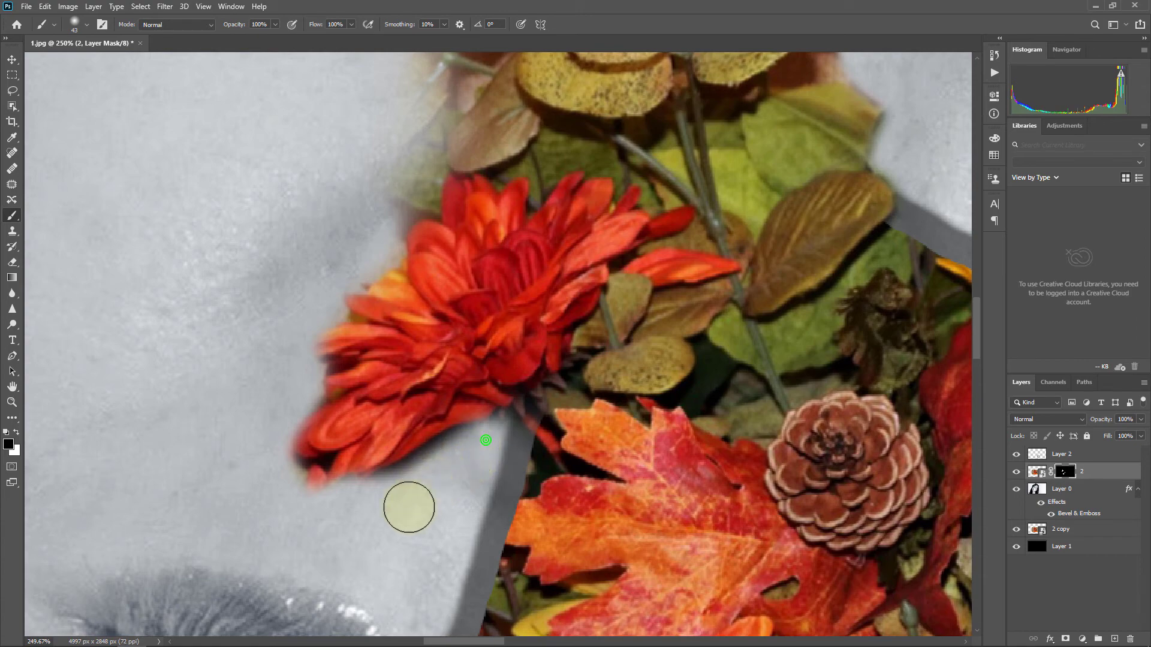
left_click_drag(467, 451, 409, 483)
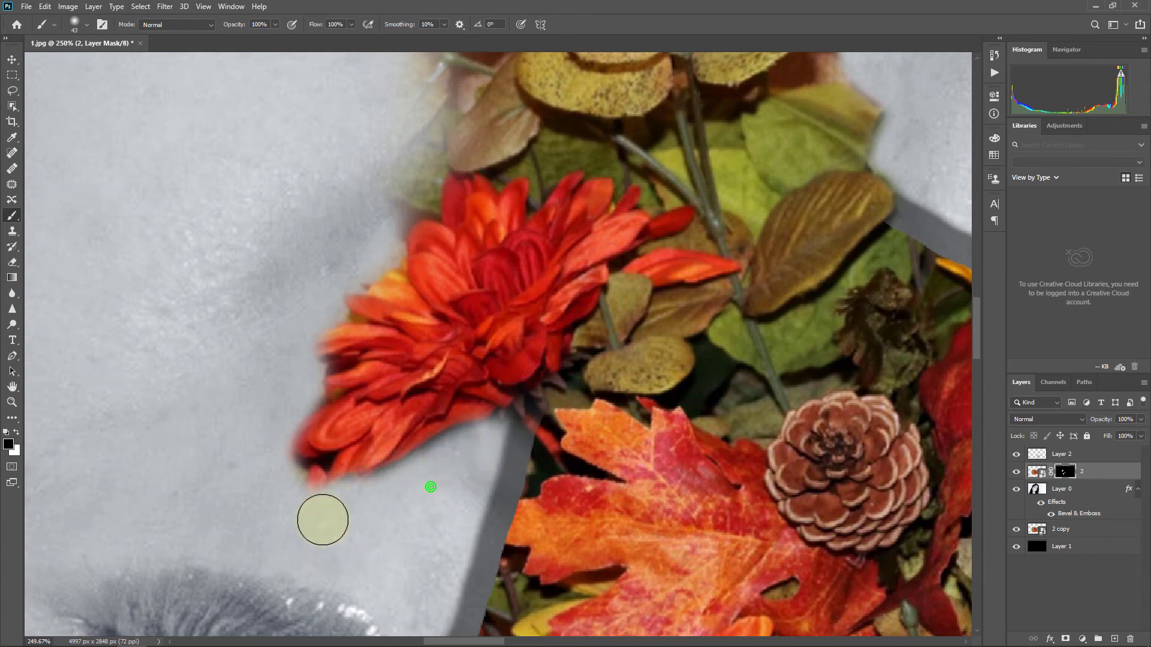
scroll(220, 293, "down", 5)
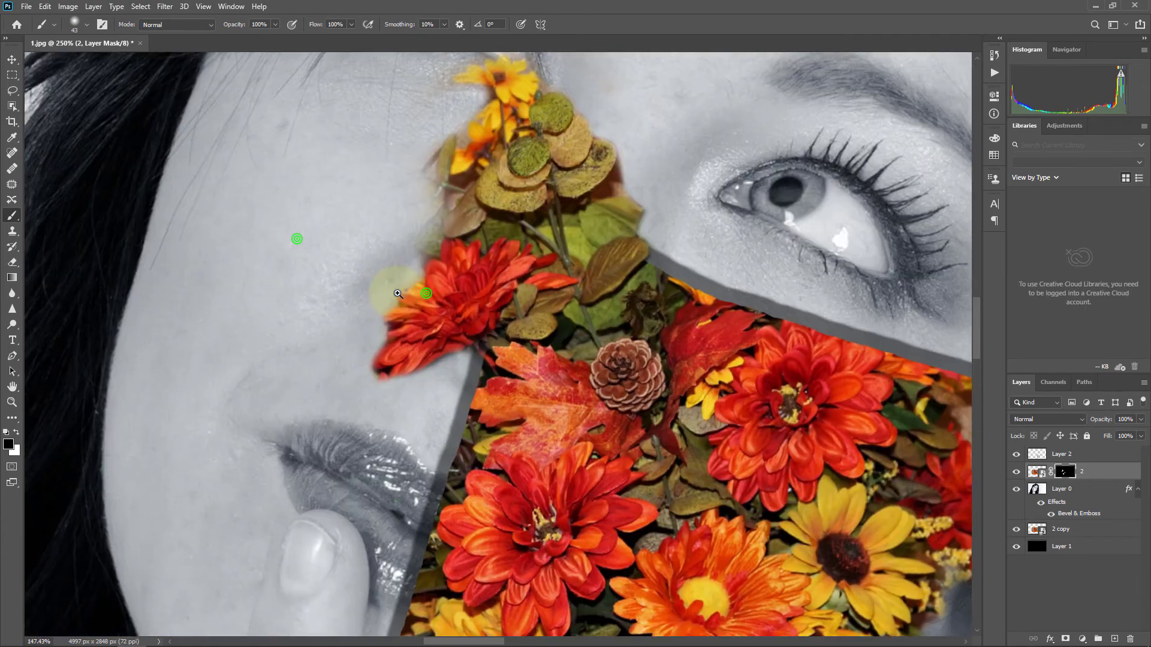
scroll(352, 316, "up", 3)
scroll(398, 320, "up", 3)
scroll(398, 321, "up", 1)
scroll(395, 270, "down", 4)
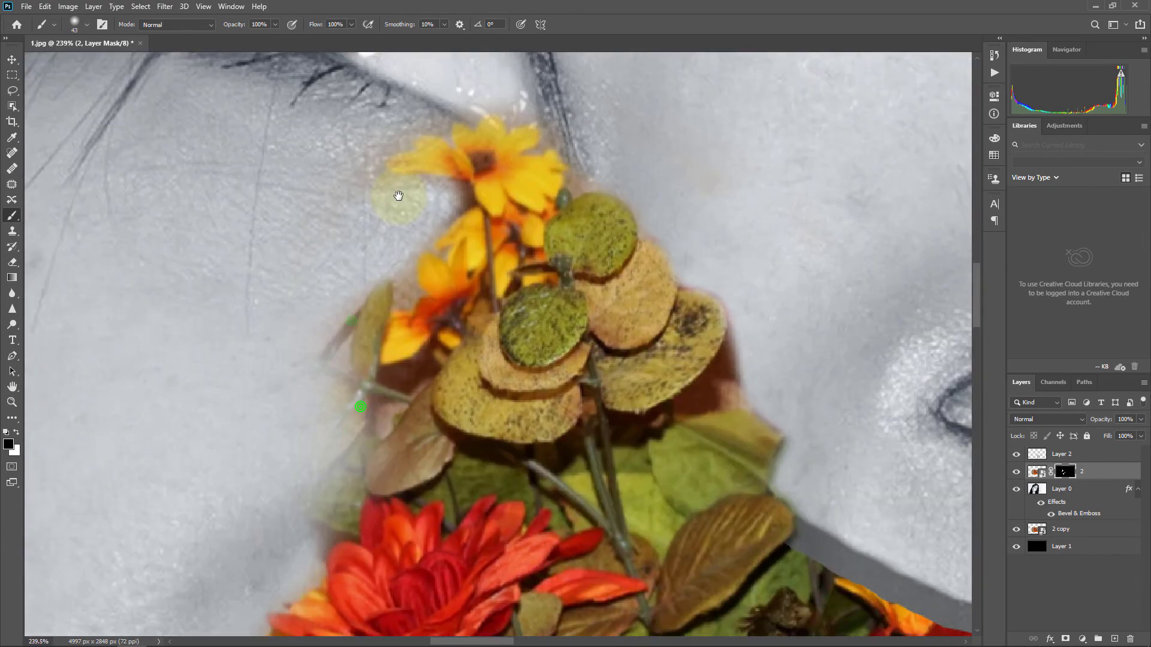
scroll(394, 234, "down", 1)
left_click_drag(402, 245, 335, 350)
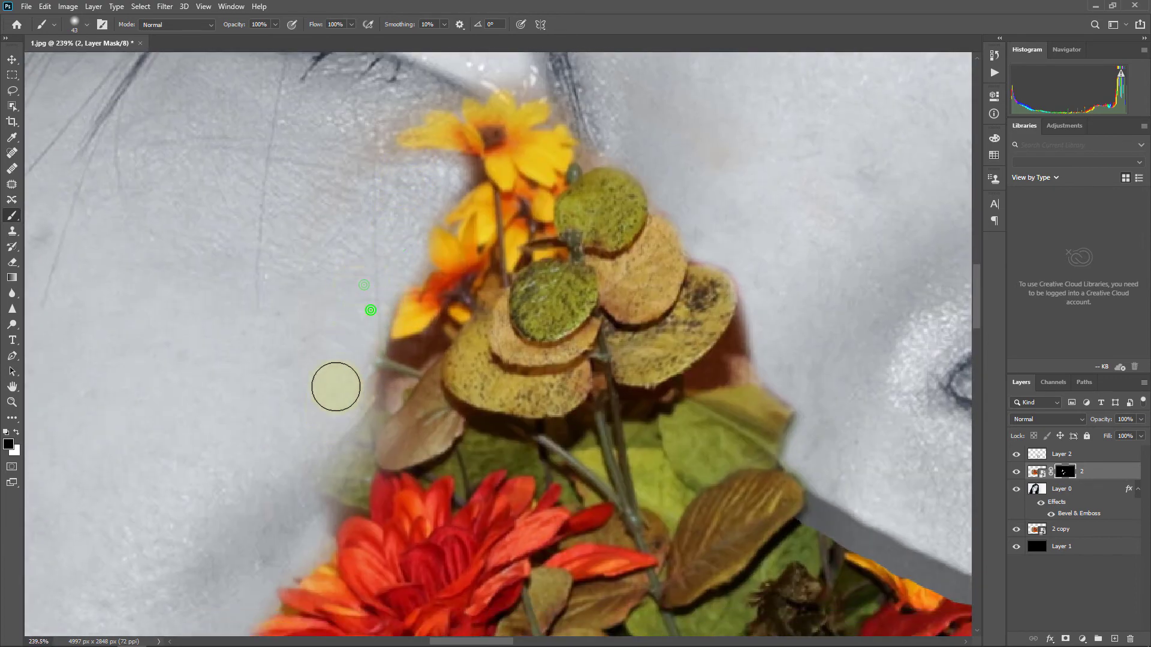
Mask the faded green leaf on the bouquet's left edge, then enlarge the brush to 103 px
left_click_drag(308, 452, 359, 385)
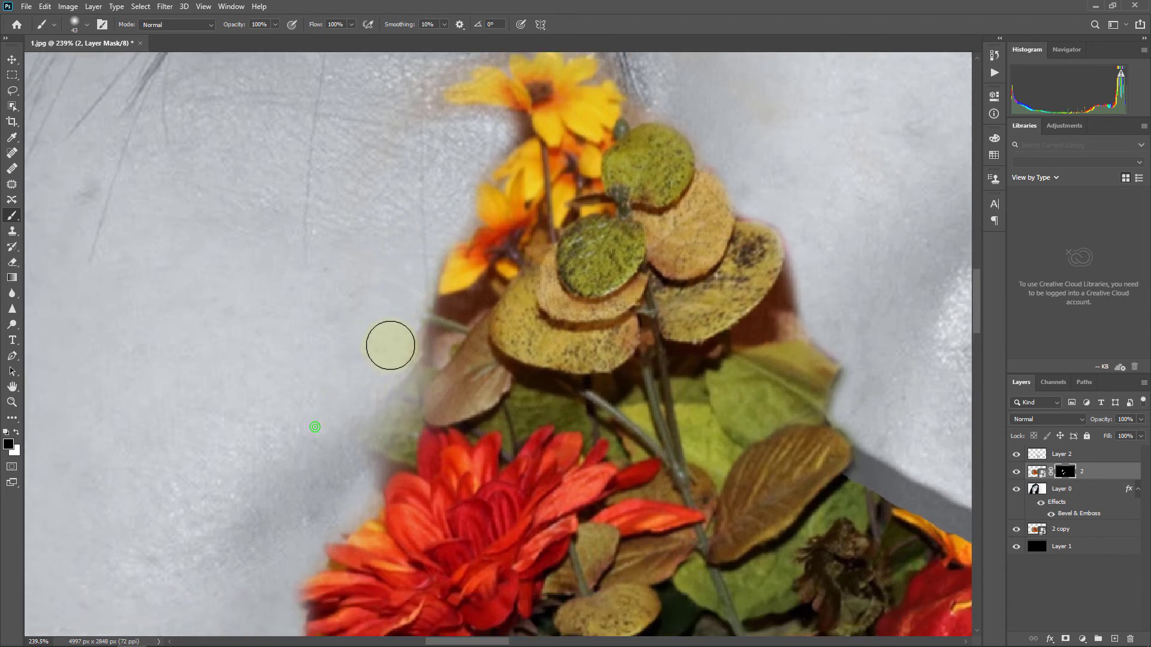
left_click_drag(390, 345, 389, 430)
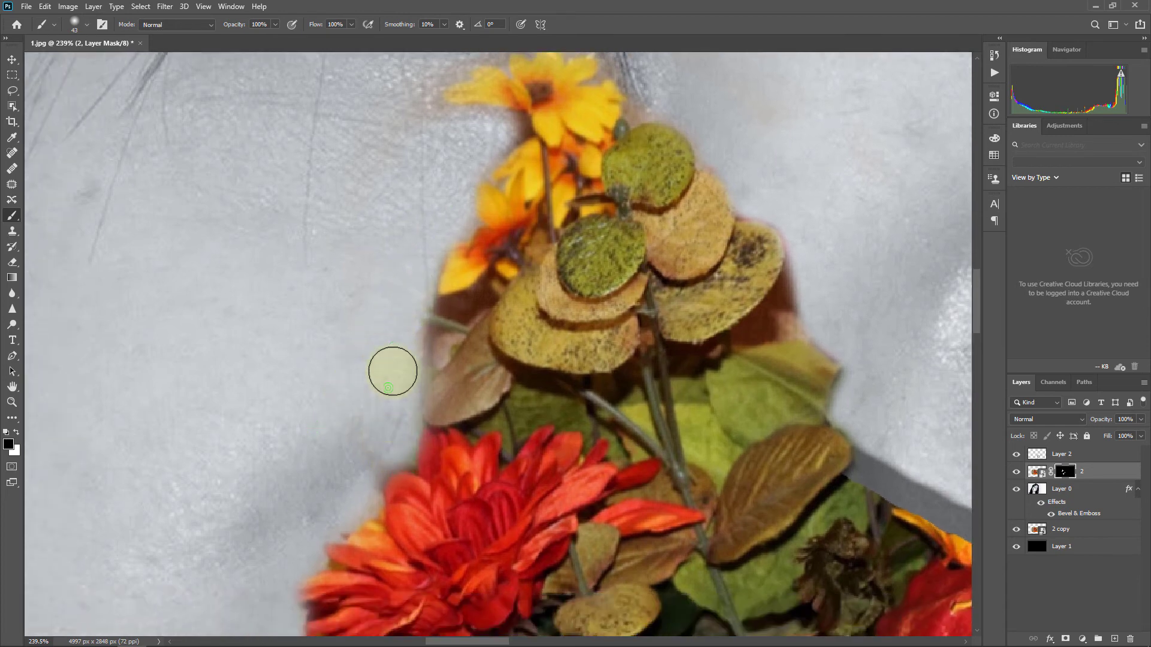
scroll(600, 324, "down", 3)
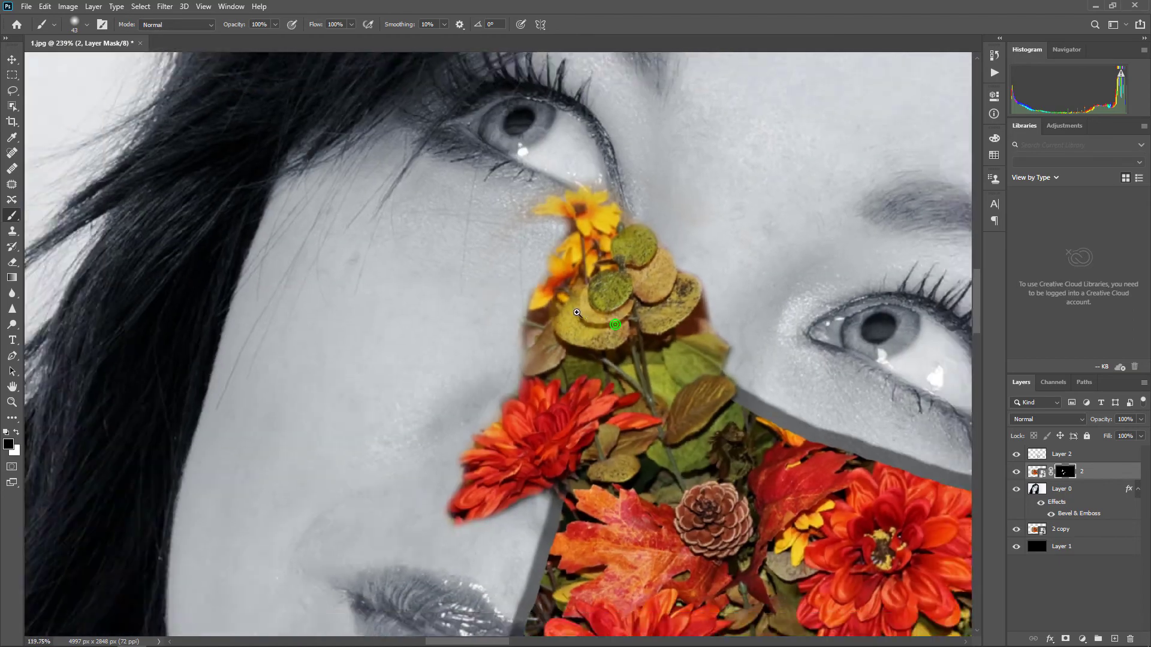
scroll(522, 302, "down", 3)
scroll(523, 302, "down", 2)
scroll(523, 302, "up", 2)
scroll(552, 309, "up", 3)
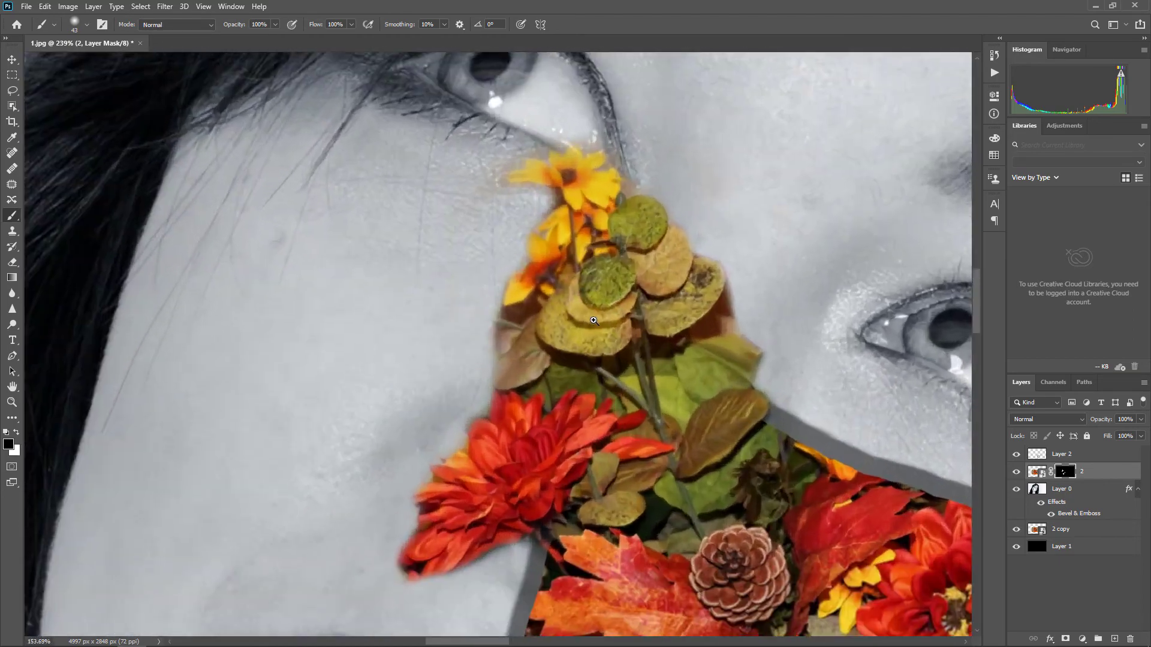
scroll(368, 457, "up", 3)
left_click_drag(299, 377, 327, 329)
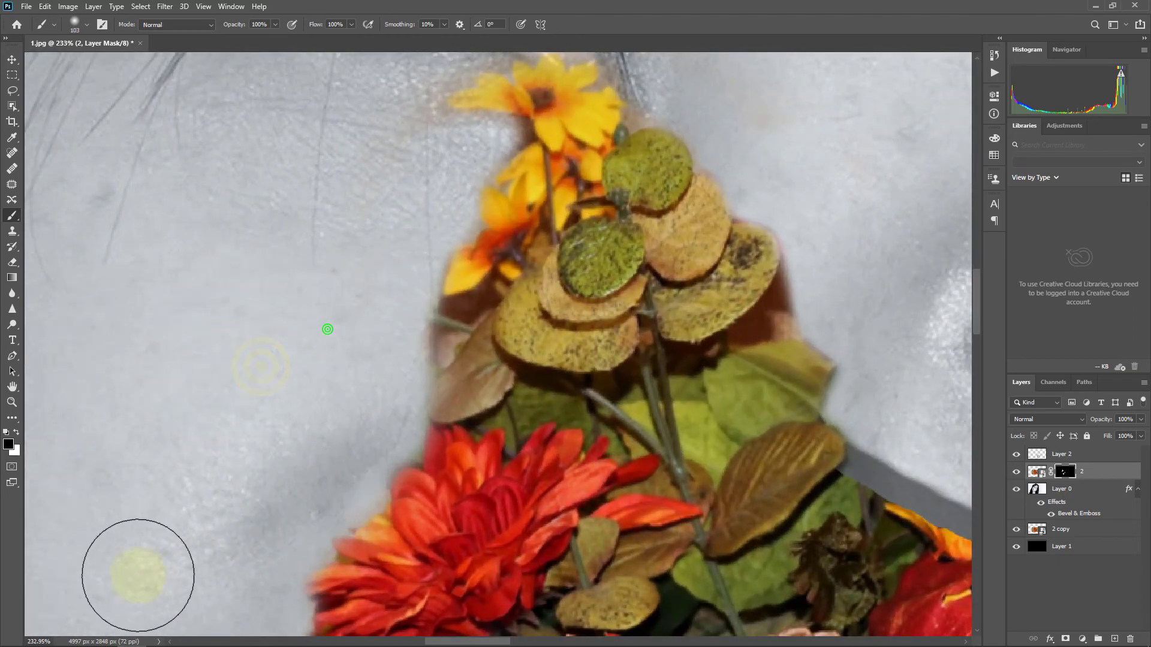
Paint white to reveal flower petals just above the grey edge
scroll(369, 308, "down", 5)
scroll(290, 290, "down", 2)
scroll(270, 282, "up", 1)
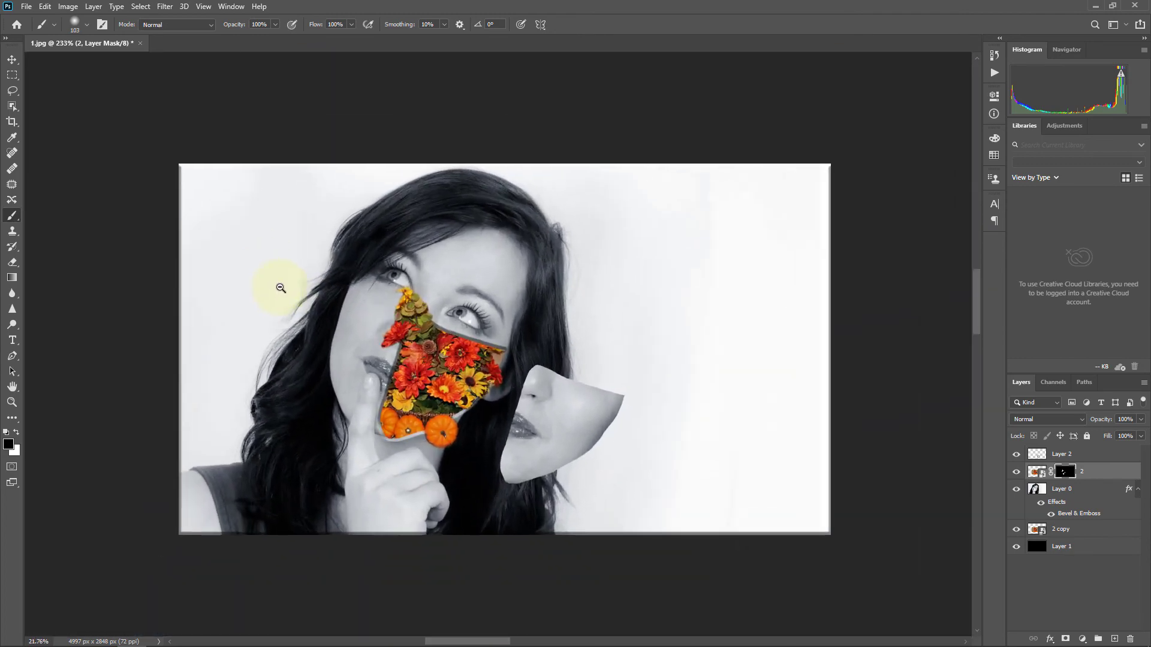
scroll(423, 363, "up", 2)
scroll(444, 363, "up", 2)
scroll(480, 363, "down", 2)
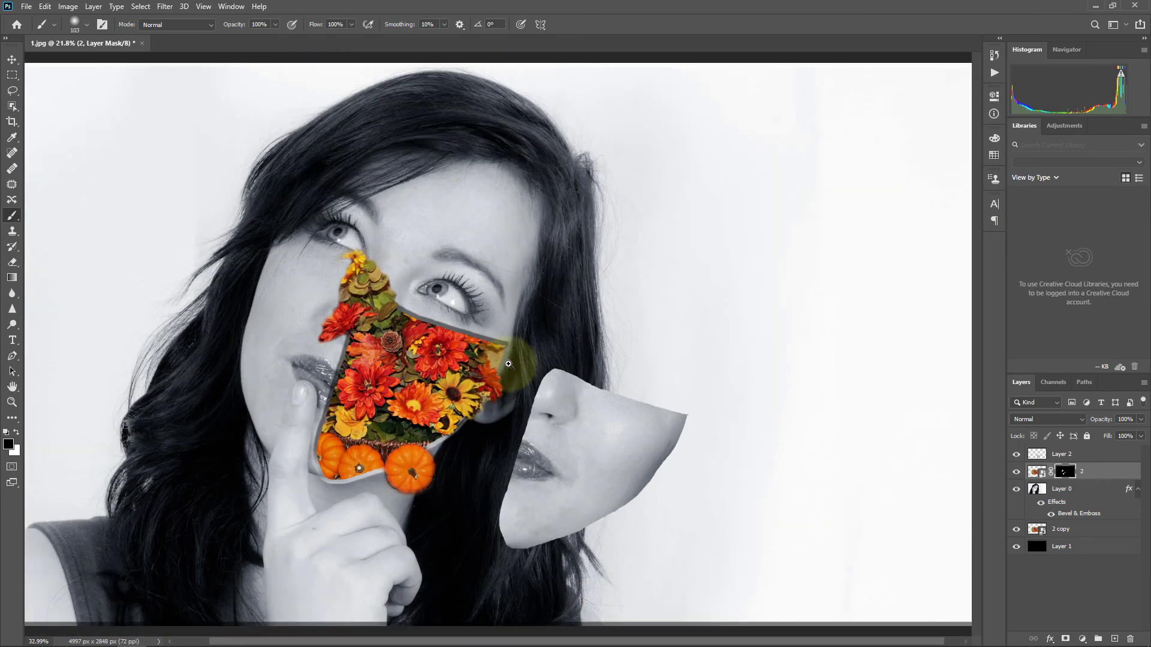
scroll(518, 364, "up", 2)
scroll(518, 364, "up", 2)
scroll(532, 367, "up", 2)
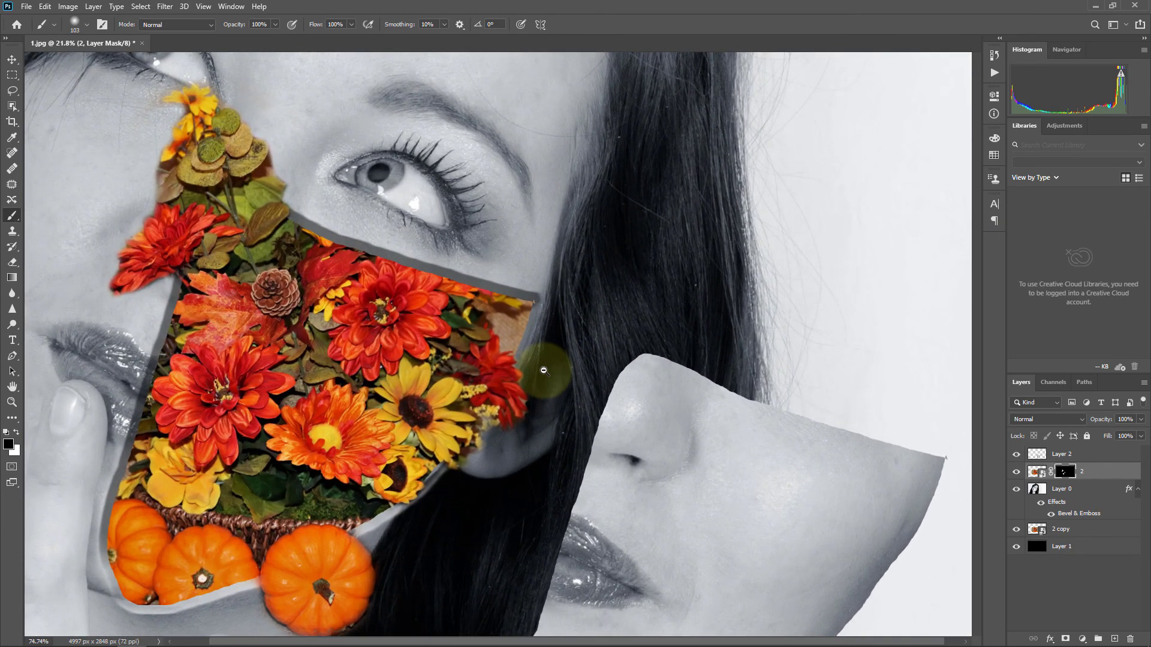
scroll(478, 281, "up", 5)
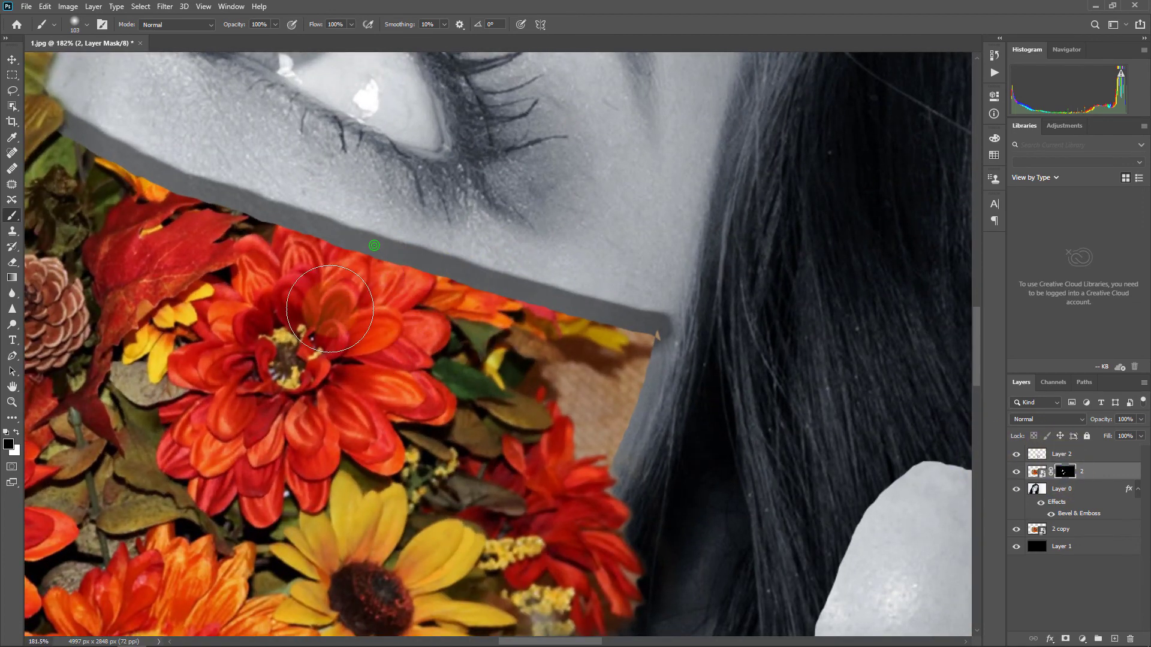
key("x")
mouse_move(333, 226)
left_mouse_down()
mouse_move(337, 213)
mouse_move(394, 276)
left_mouse_up()
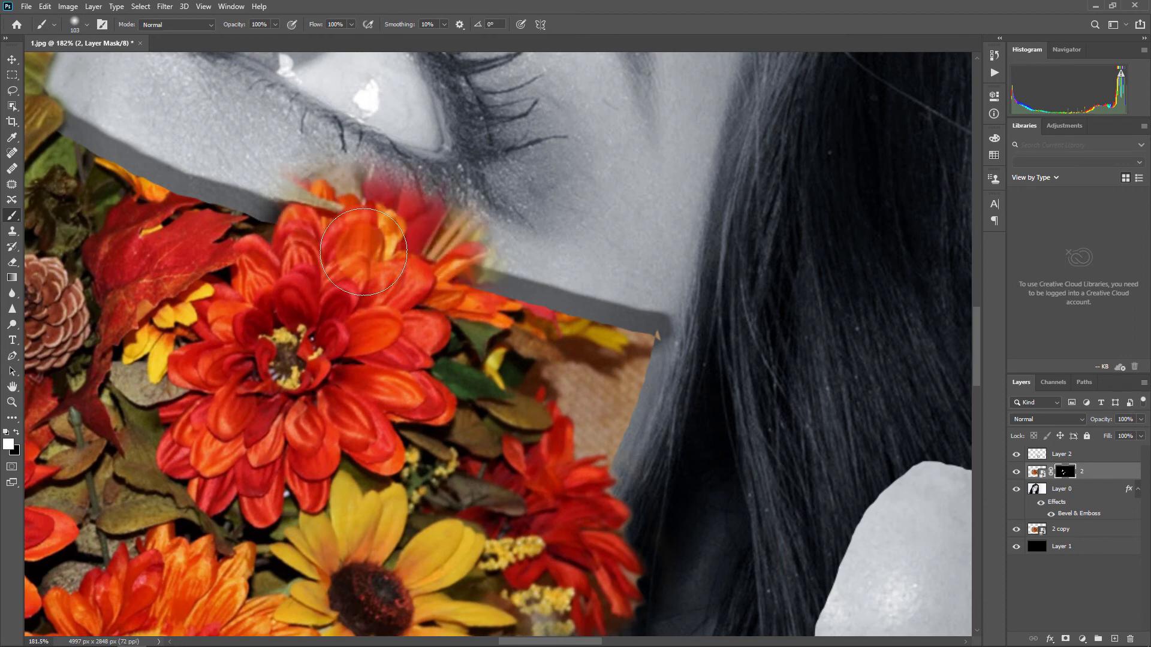
With a black 41 px brush, hide the red flower spill on the skin below the eye
key("x")
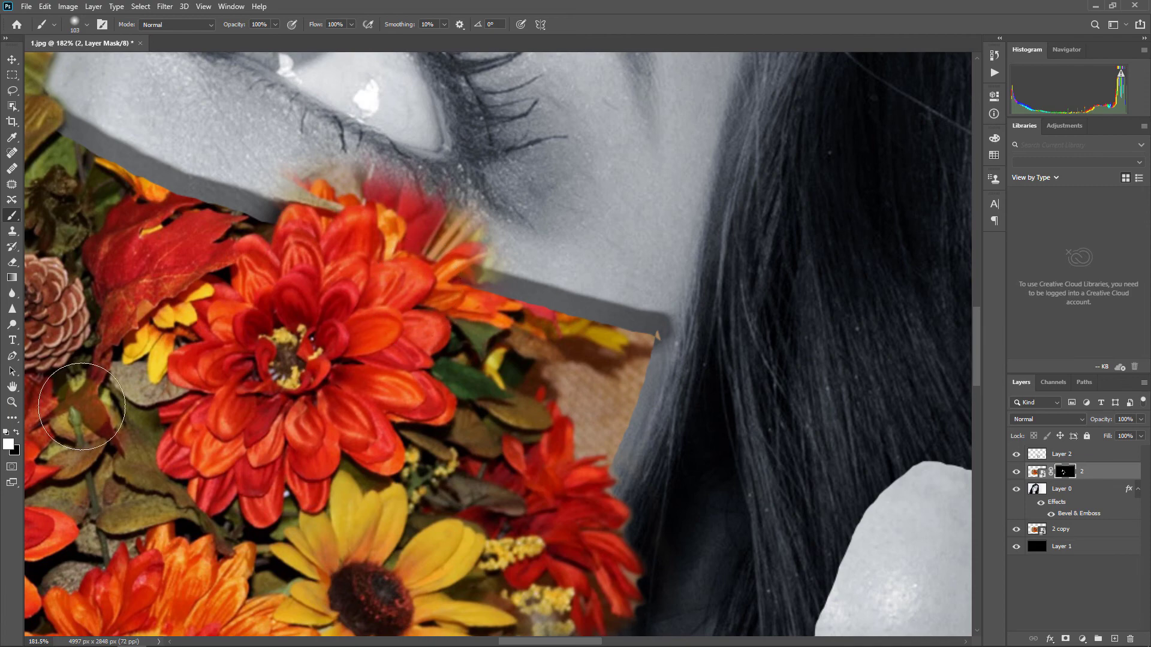
scroll(371, 132, "up", 2)
scroll(371, 132, "up", 2)
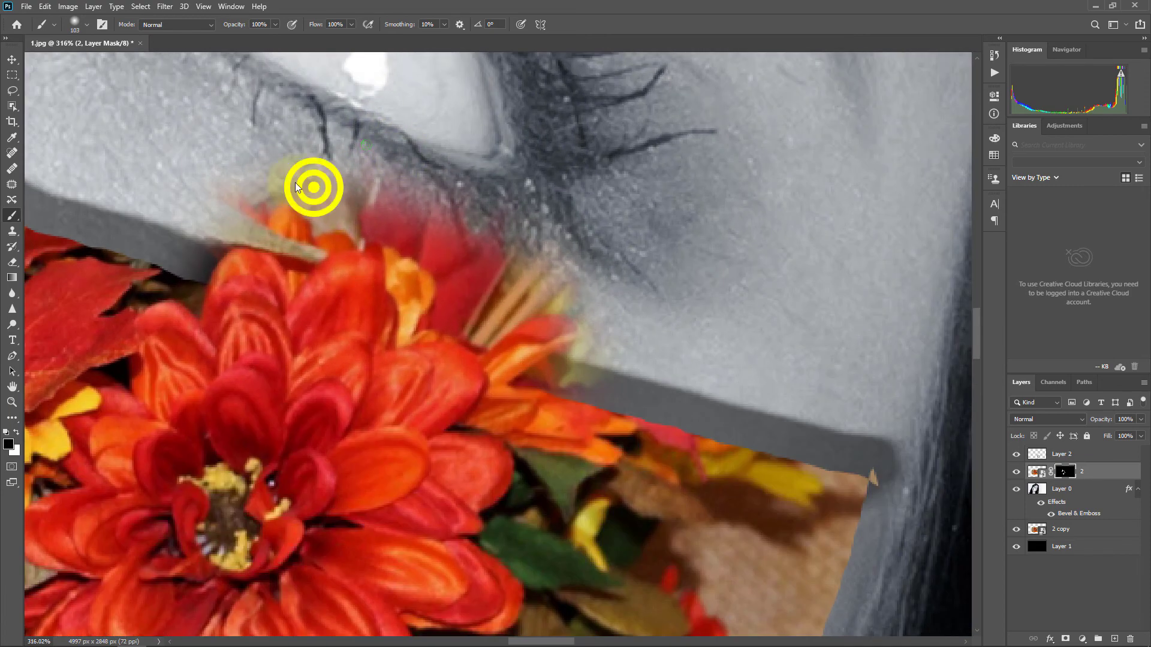
mouse_move(308, 186)
left_mouse_down()
mouse_move(254, 179)
mouse_move(338, 220)
mouse_move(417, 217)
left_mouse_up()
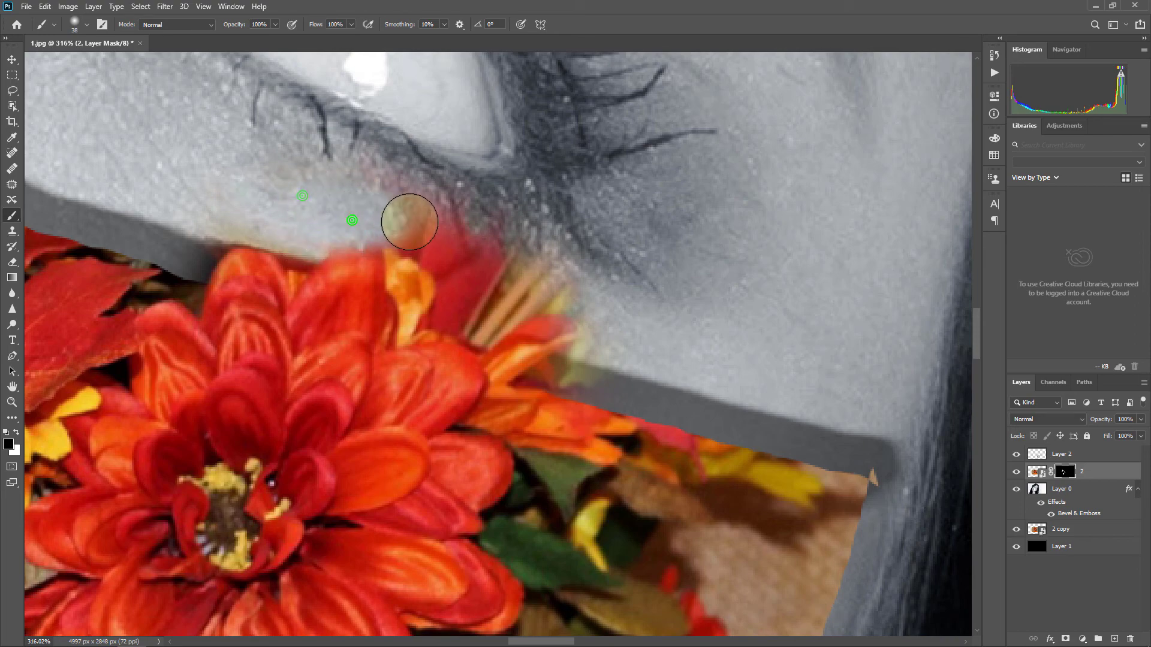
scroll(560, 270, "down", 2)
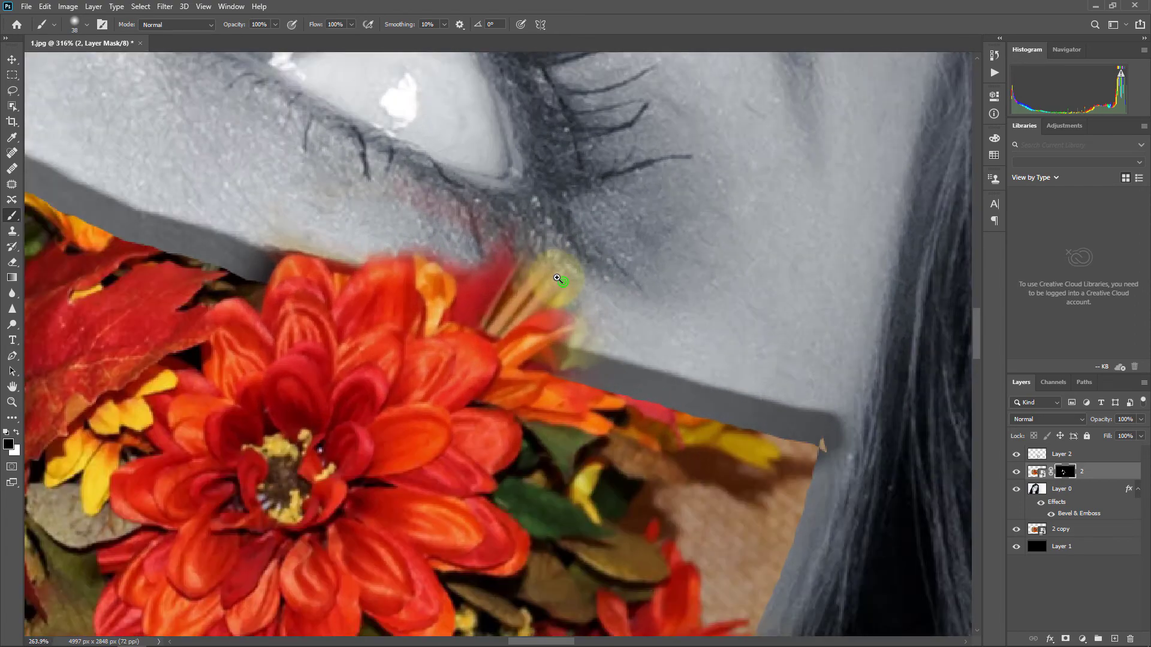
scroll(463, 253, "up", 3)
mouse_move(450, 232)
left_mouse_down()
mouse_move(461, 229)
mouse_move(486, 282)
left_mouse_up()
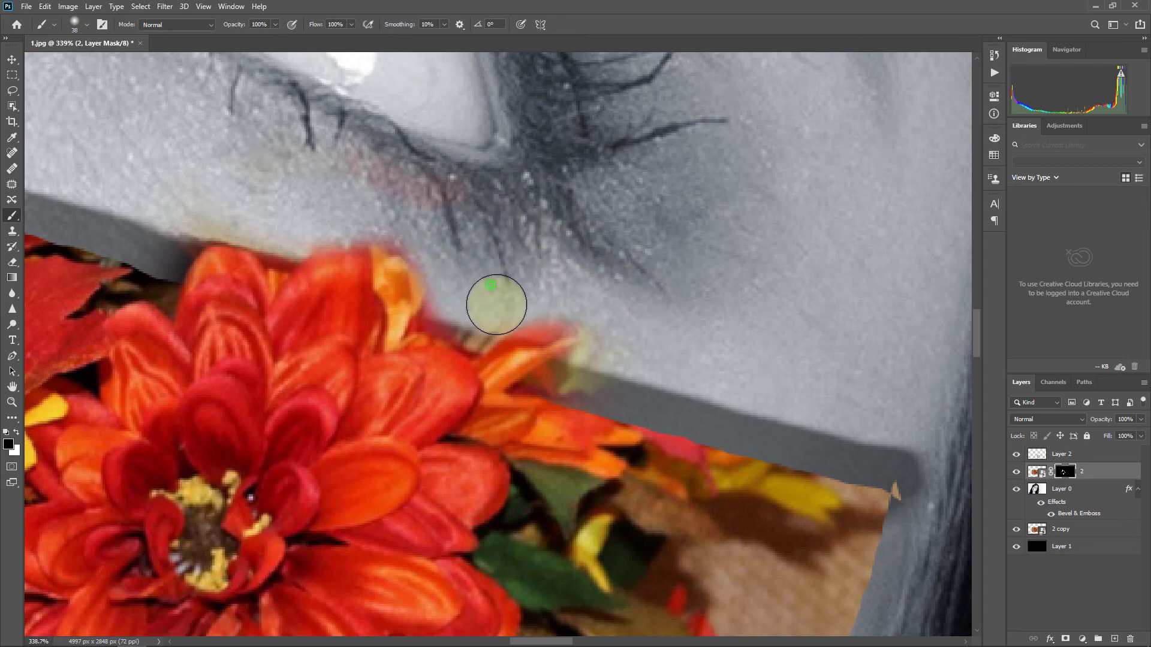
left_click_drag(486, 283, 463, 323)
Mask the remaining petals over the grey edge and touch up the flower border
left_click(500, 291)
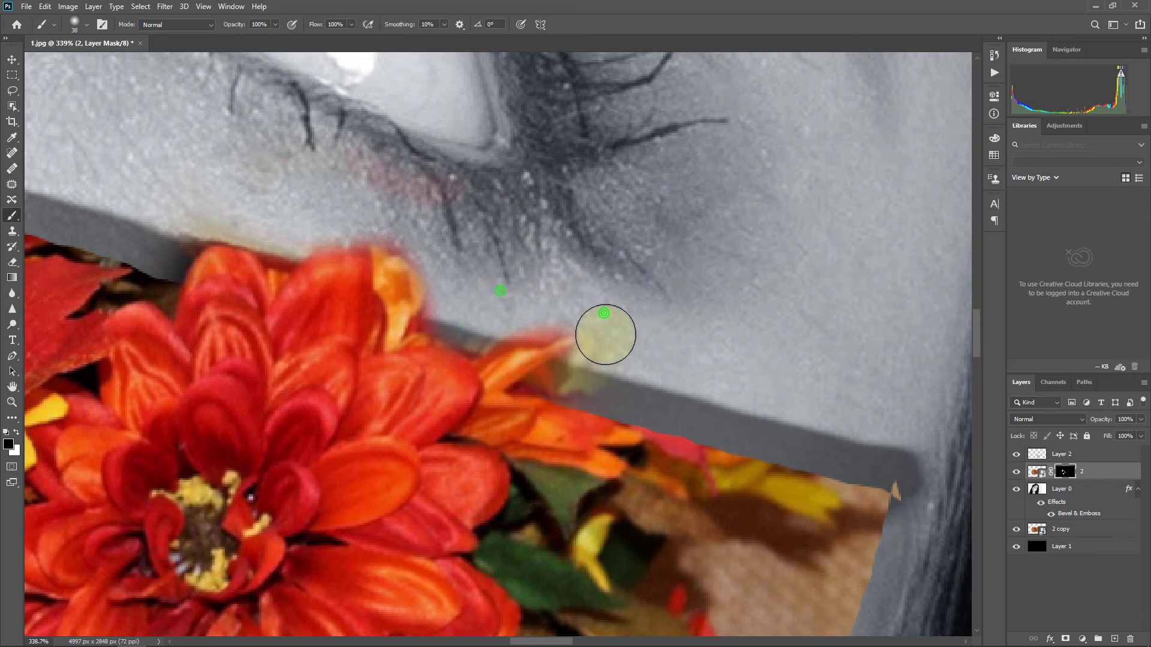
left_click_drag(604, 313, 560, 383)
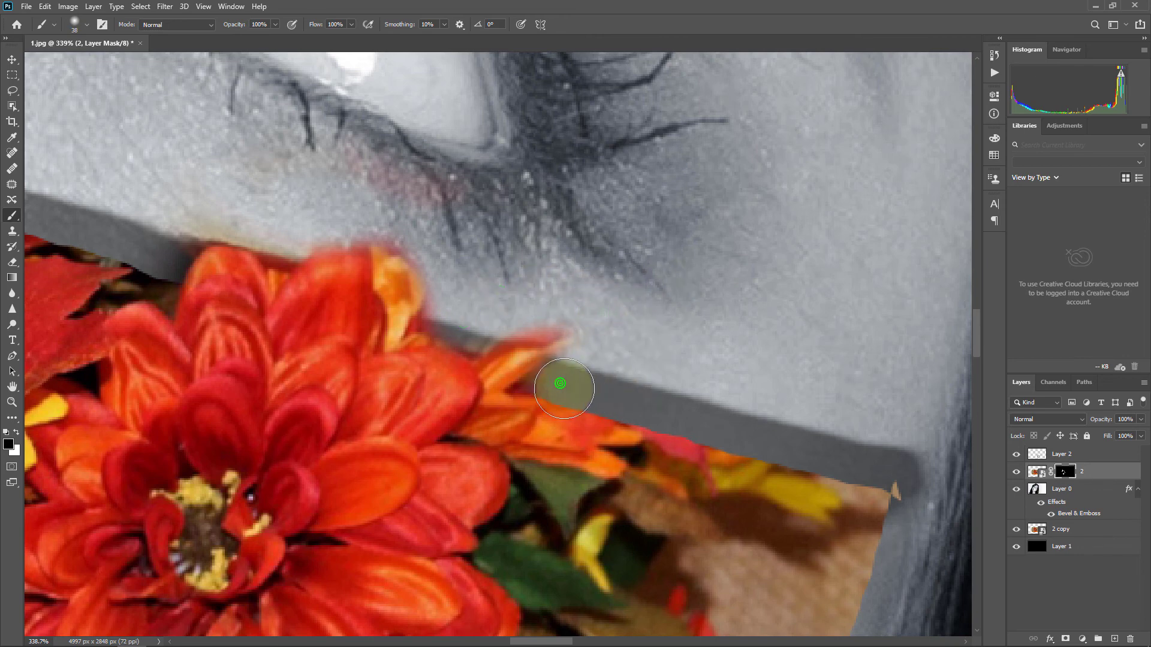
left_click(479, 319)
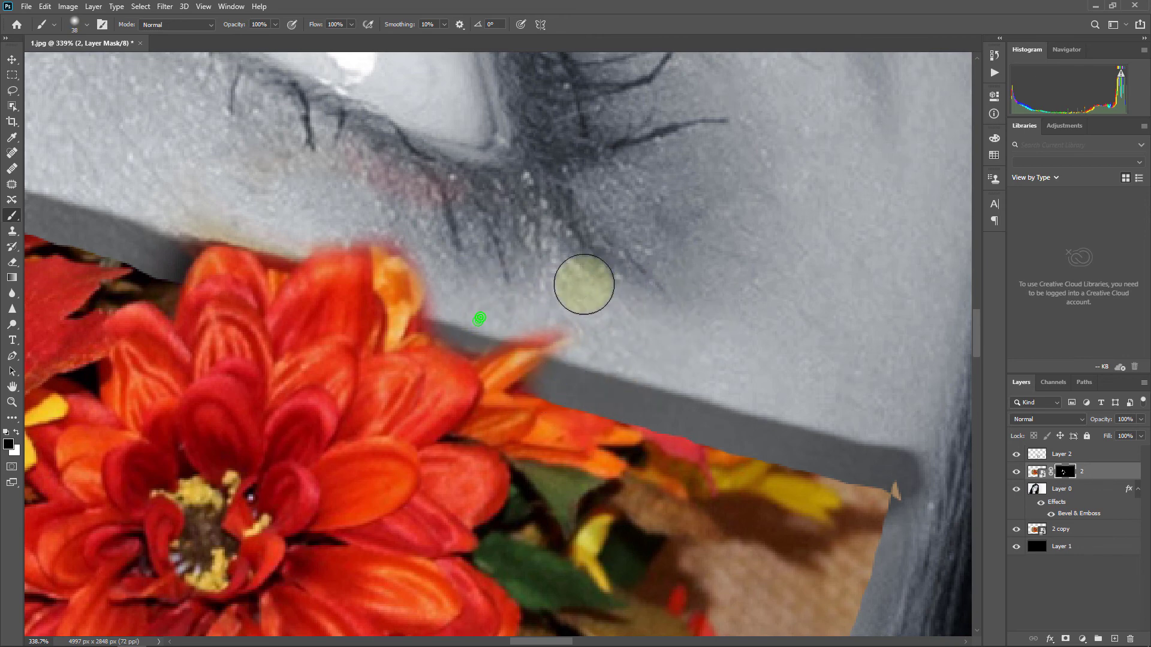
left_click(277, 227)
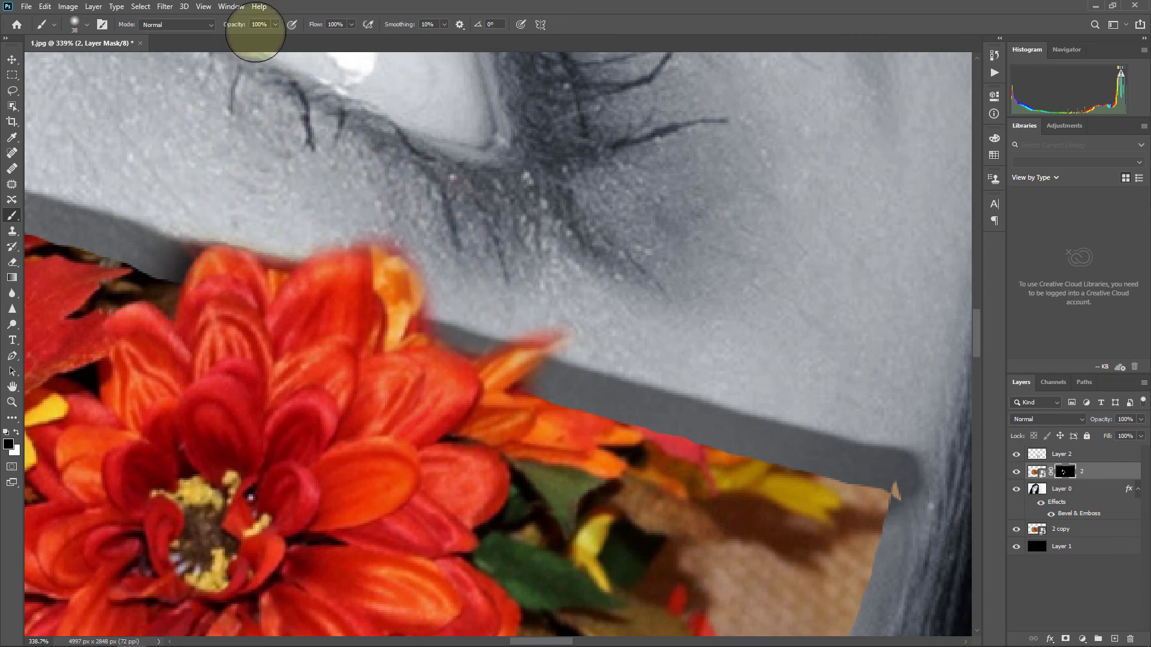
left_click(424, 160)
left_click_drag(724, 244, 602, 222)
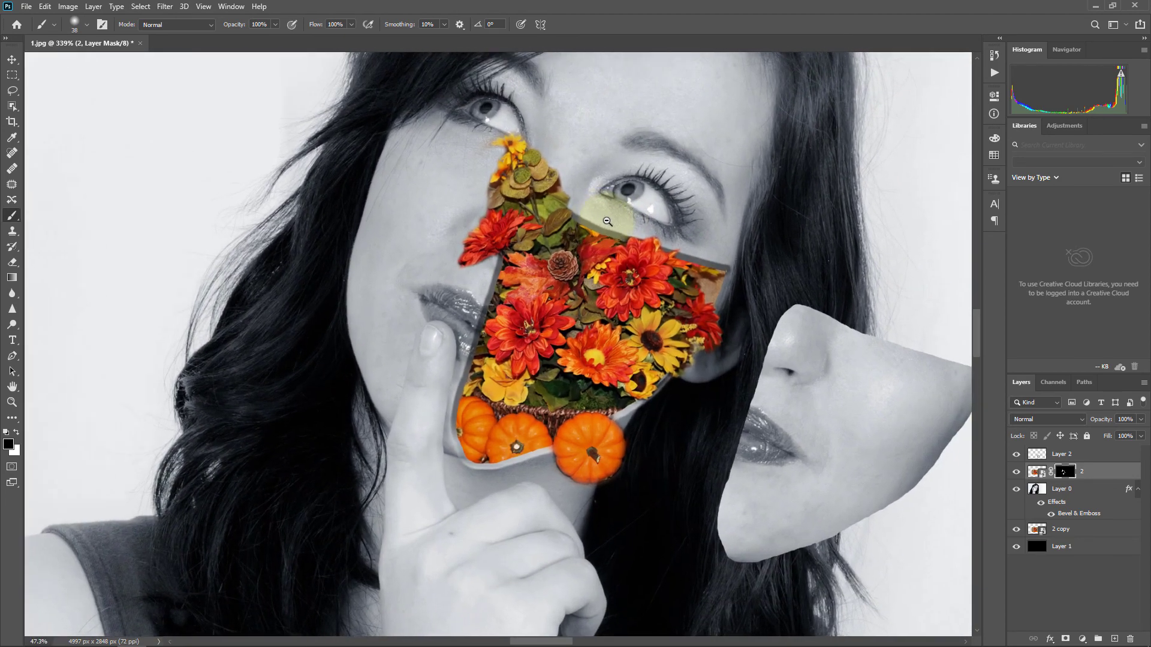
With a 25 px brush, mask along the right pumpkin's lower edge
left_click_drag(642, 488, 742, 419)
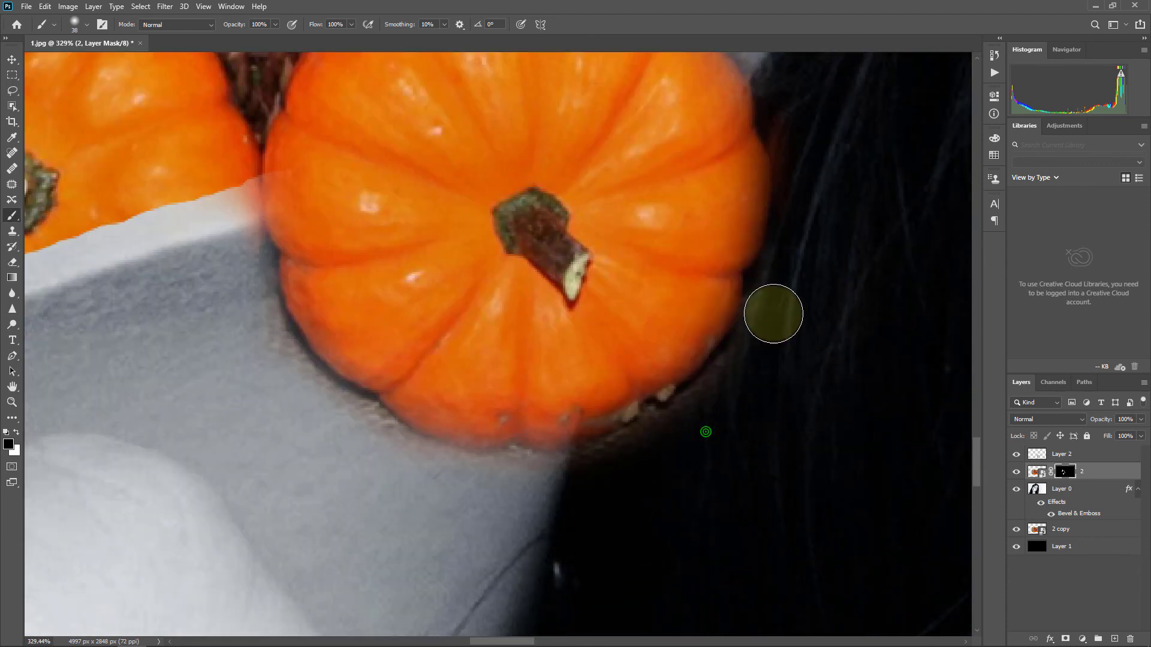
mouse_move(752, 362)
left_mouse_down()
mouse_move(761, 304)
mouse_move(501, 517)
left_mouse_up()
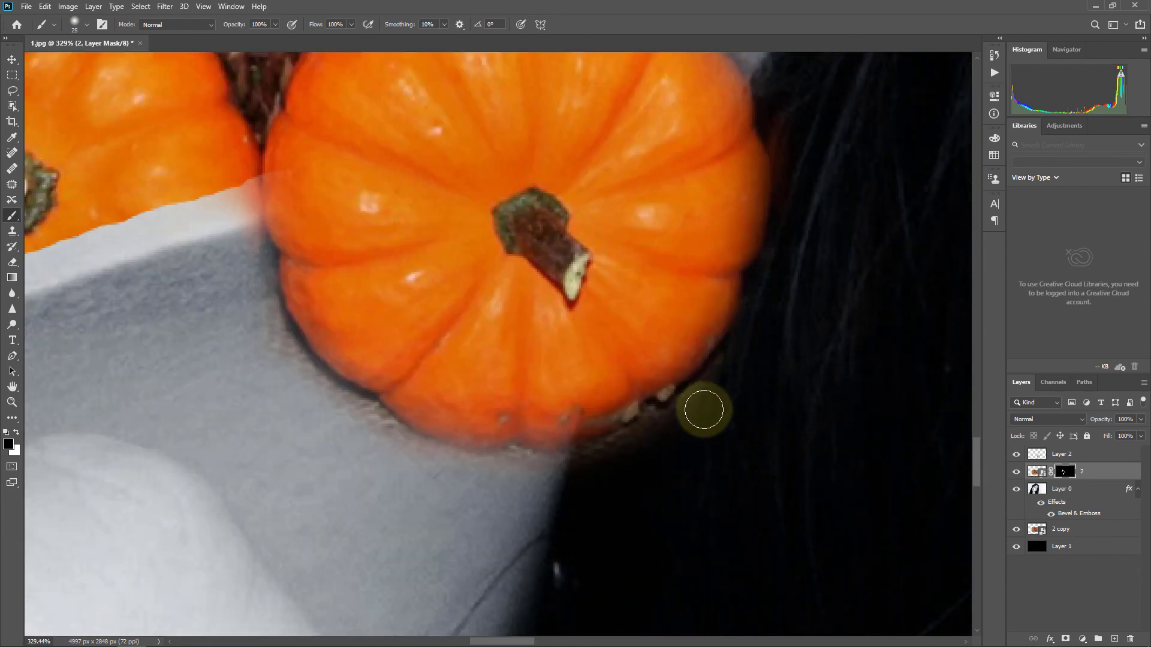
mouse_move(732, 367)
left_mouse_down()
mouse_move(621, 445)
mouse_move(442, 468)
mouse_move(219, 359)
mouse_move(247, 268)
mouse_move(537, 475)
mouse_move(416, 446)
left_mouse_up()
Zoom and pan to check where the bouquet's right edge meets the dark hair
scroll(514, 322, "up", 1)
scroll(539, 329, "up", 2)
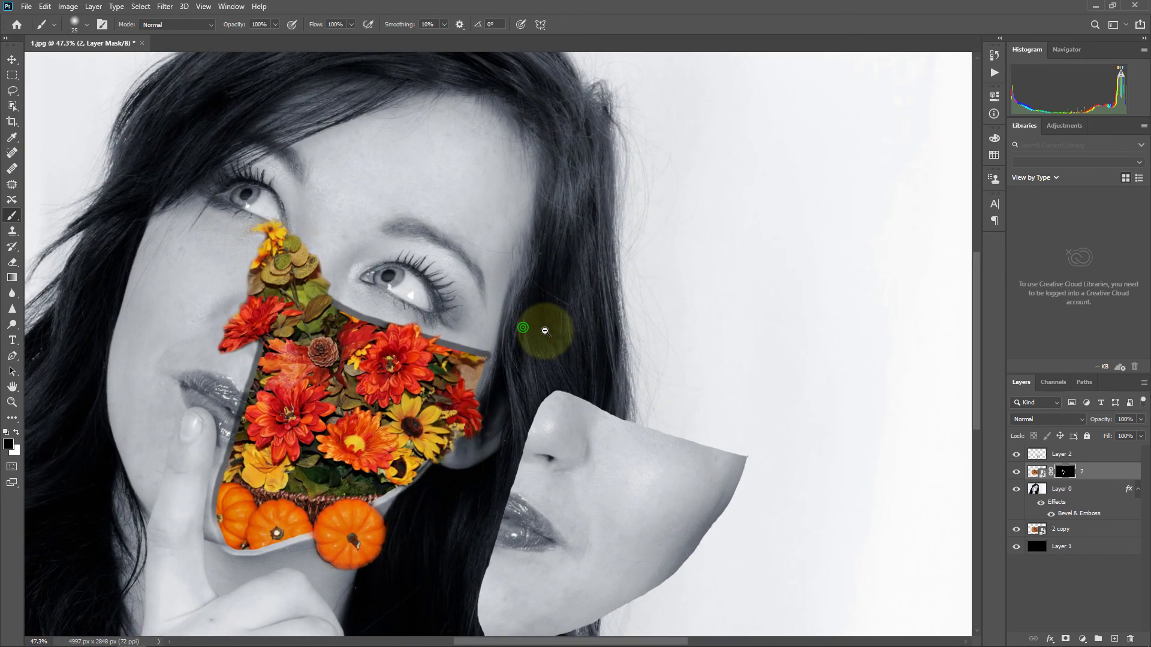
scroll(475, 453, "up", 2)
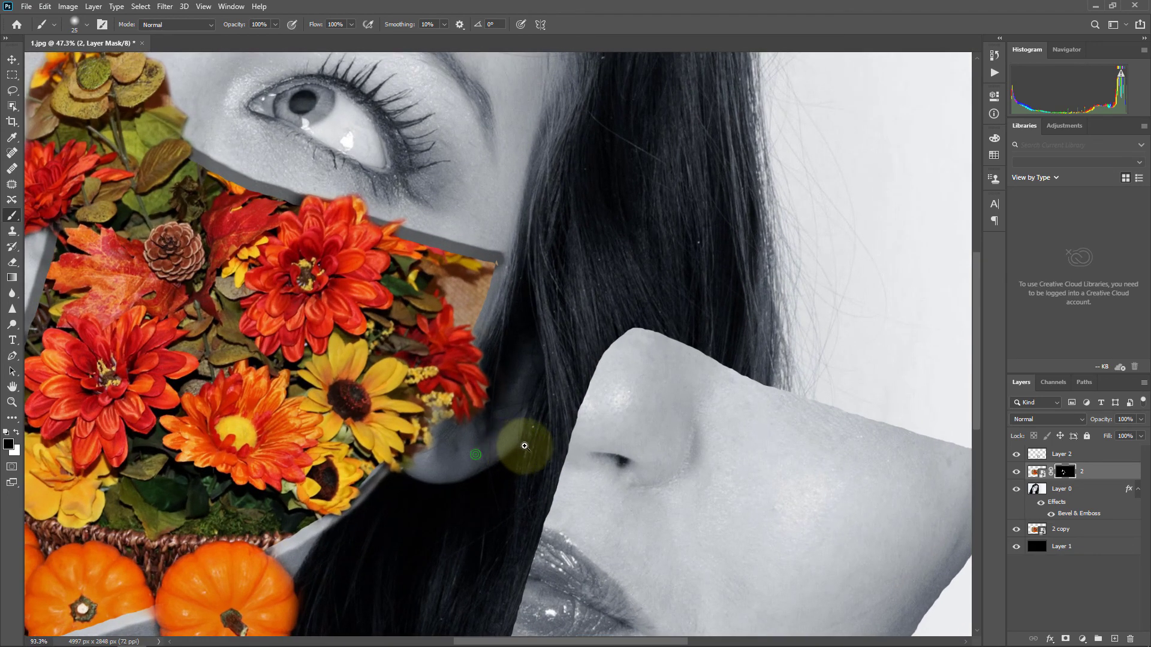
scroll(490, 437, "down", 2)
scroll(354, 415, "up", 2)
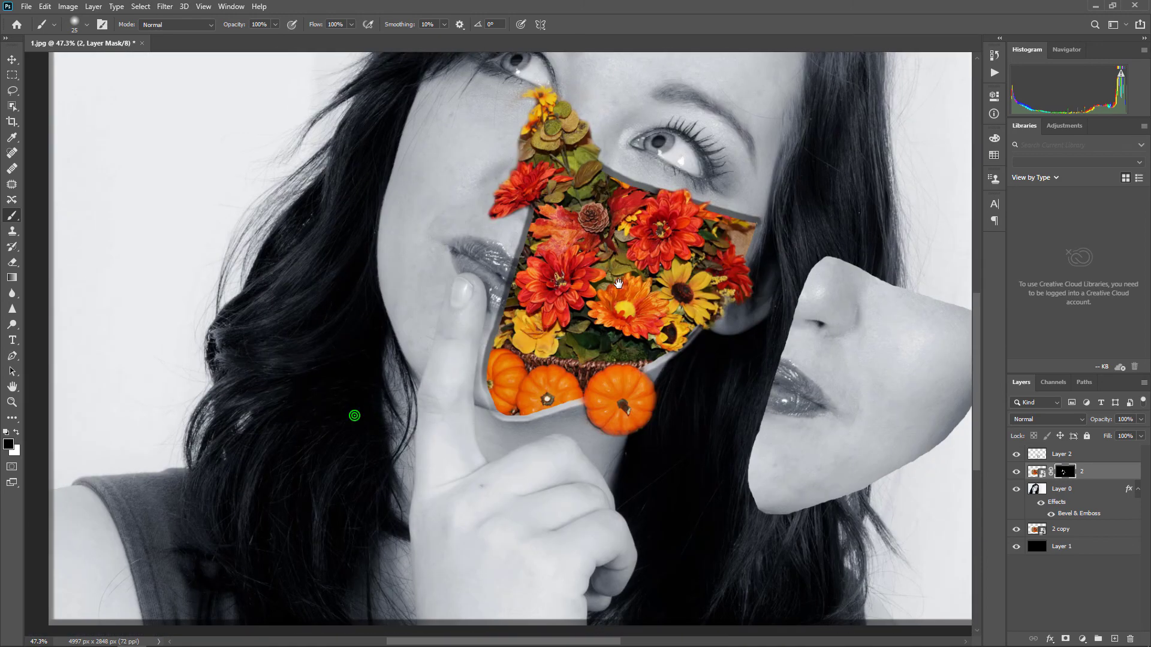
scroll(521, 335, "right", 1)
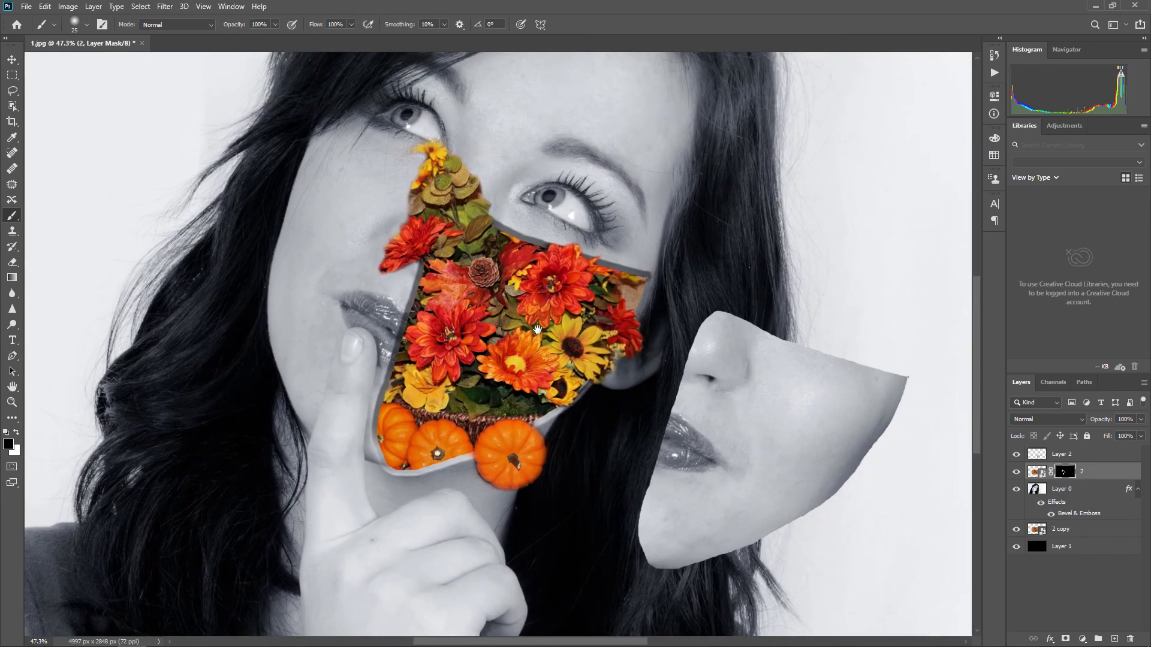
scroll(537, 329, "down", 2)
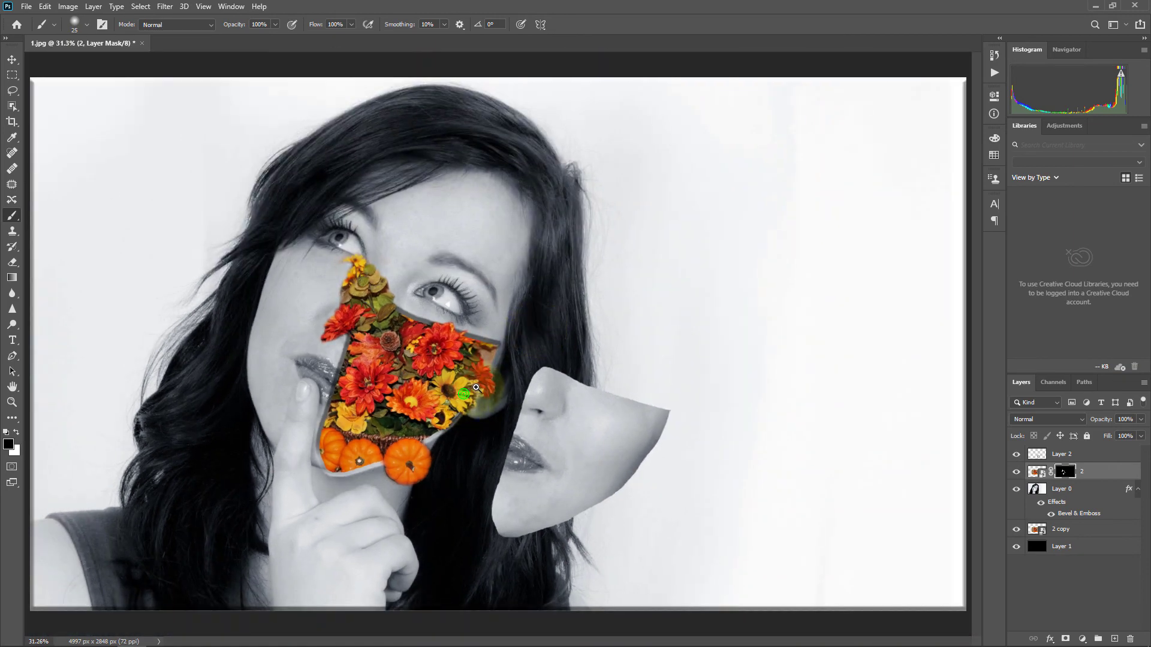
scroll(460, 396, "up", 2)
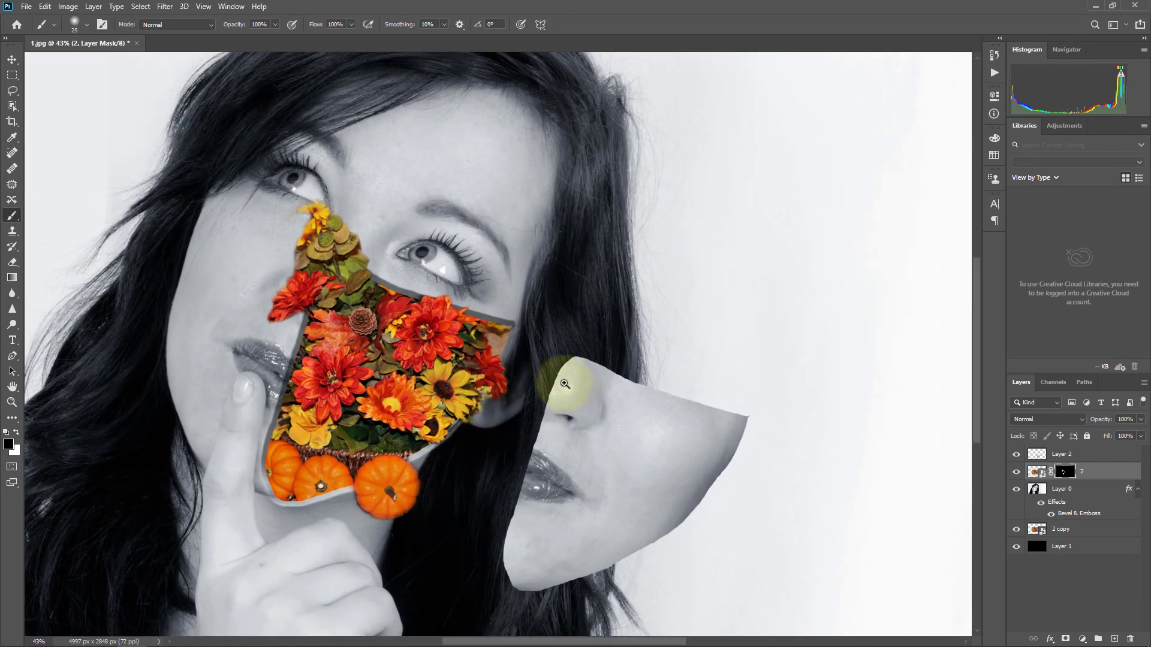
scroll(564, 384, "down", 1)
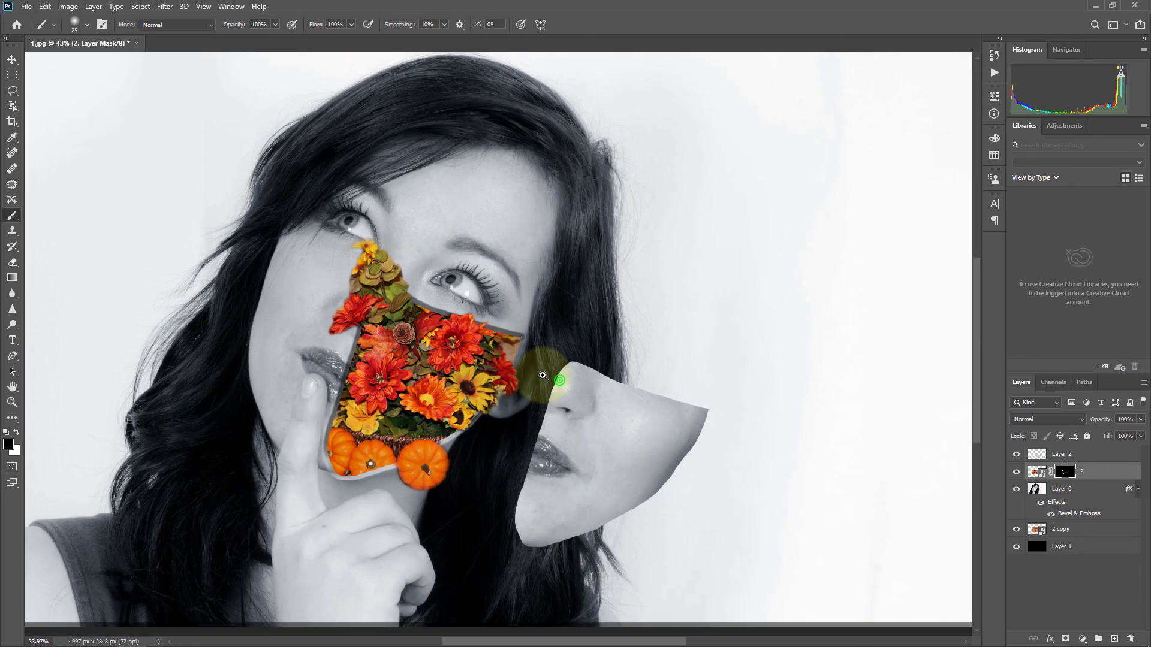
With the Move tool, drag Layer 2's cut-out face piece back over the flower hole
left_click(10, 58)
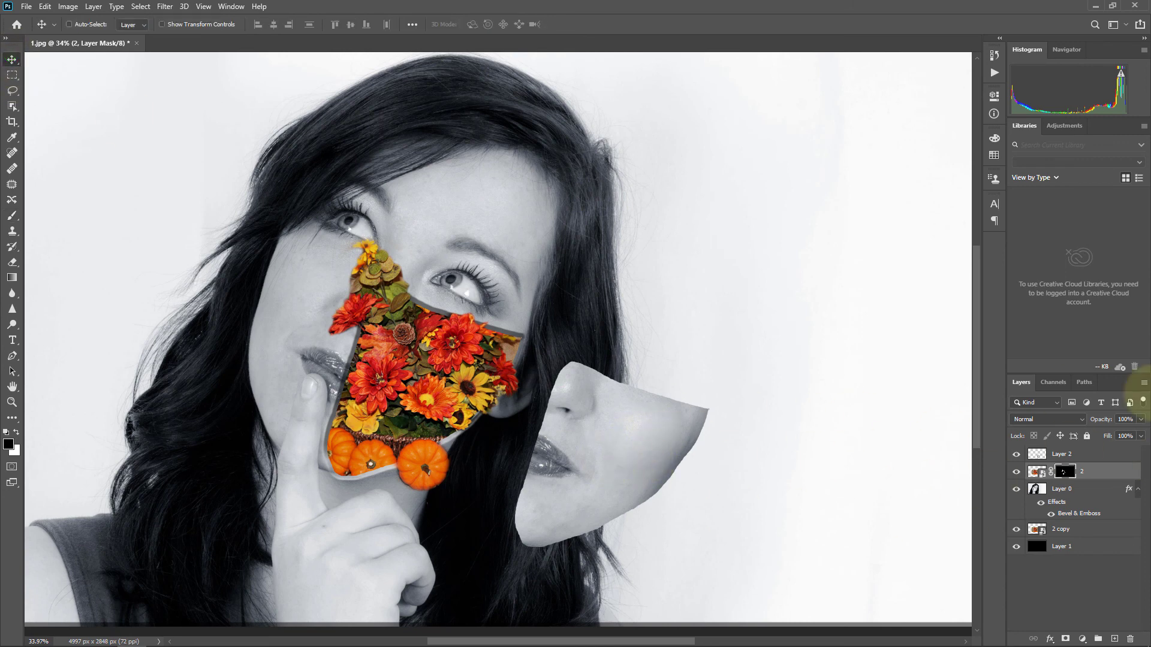
left_click(1100, 458)
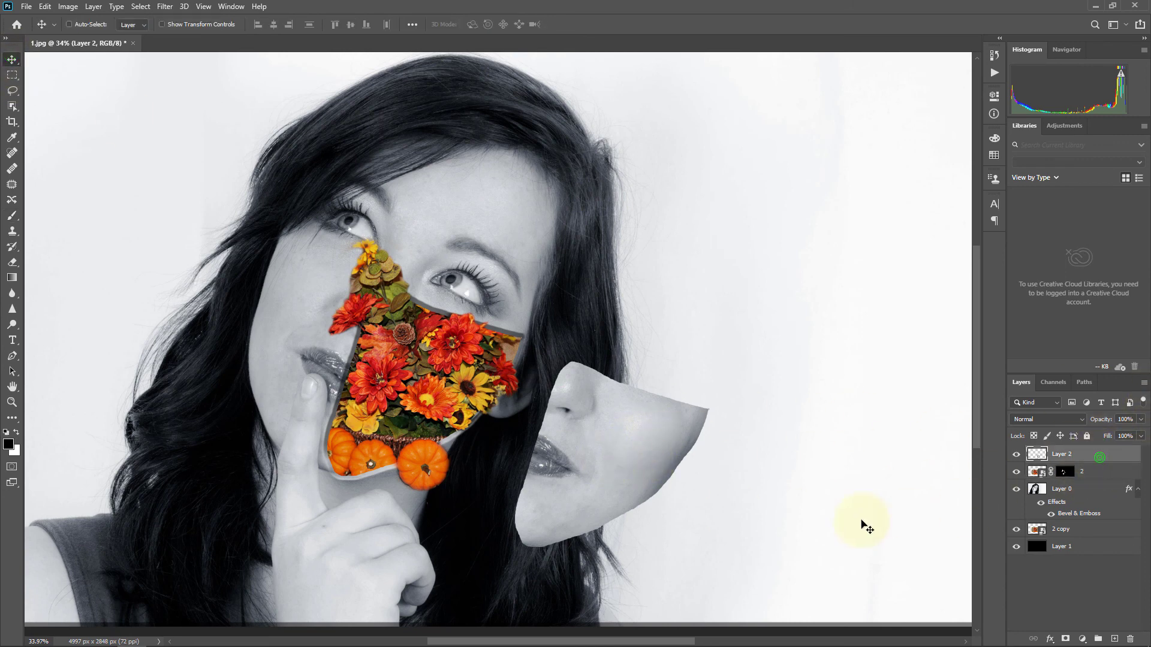
mouse_move(624, 477)
left_mouse_down()
mouse_move(421, 424)
mouse_move(358, 386)
left_mouse_up()
scroll(422, 424, "up", 2)
scroll(462, 403, "up", 2)
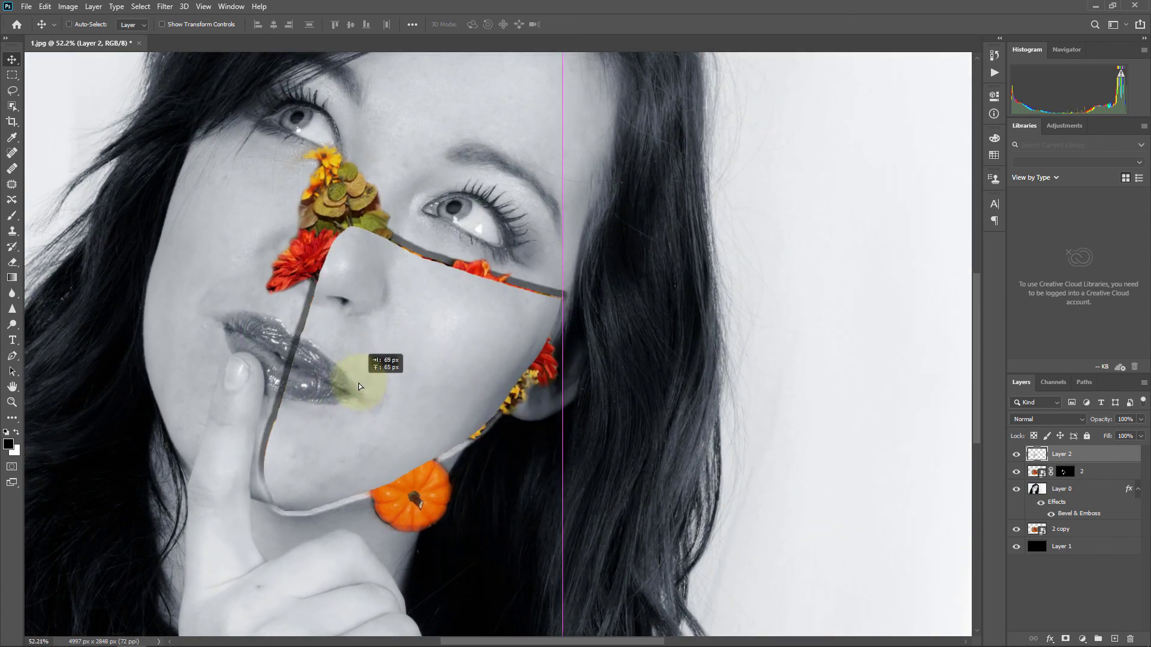
Fit the image on screen and toggle Layer 2's visibility to compare with the flowers
key("ctrl+0")
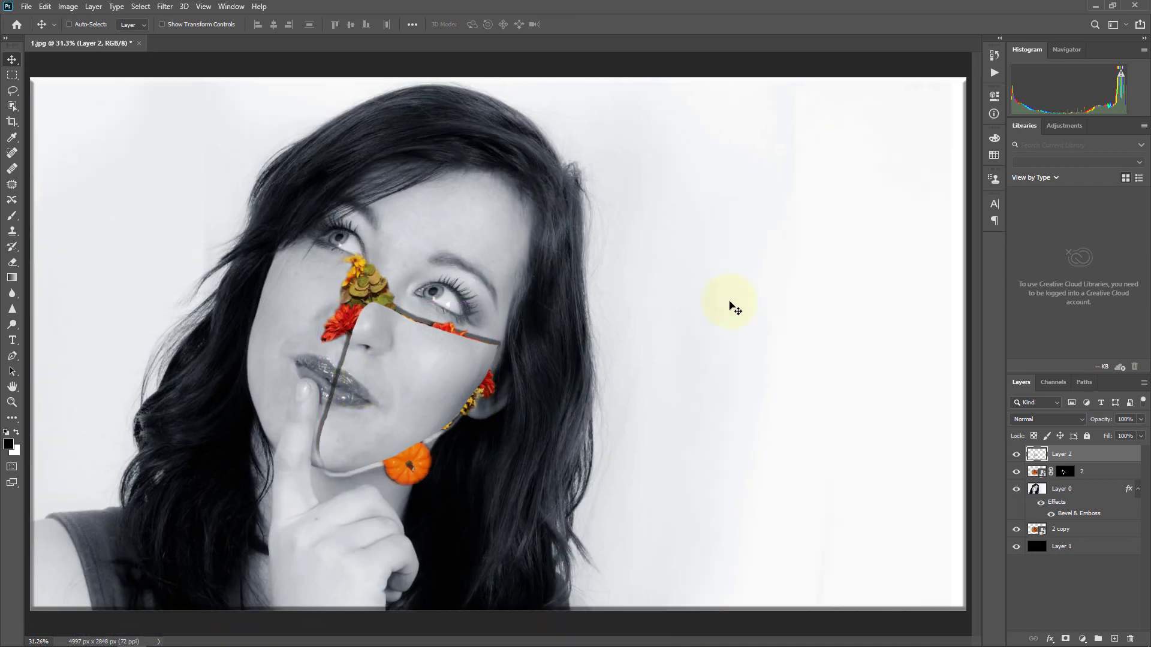
scroll(734, 308, "down", 2)
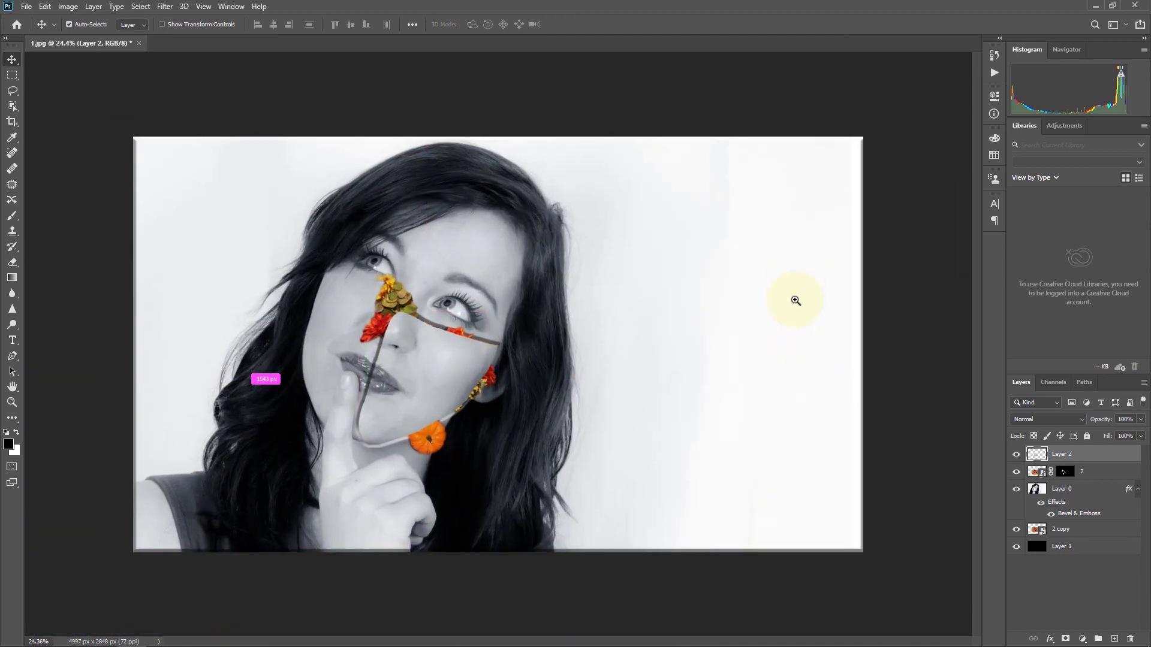
scroll(796, 300, "down", 2)
scroll(764, 290, "up", 4)
scroll(802, 300, "down", 2)
scroll(789, 290, "down", 1)
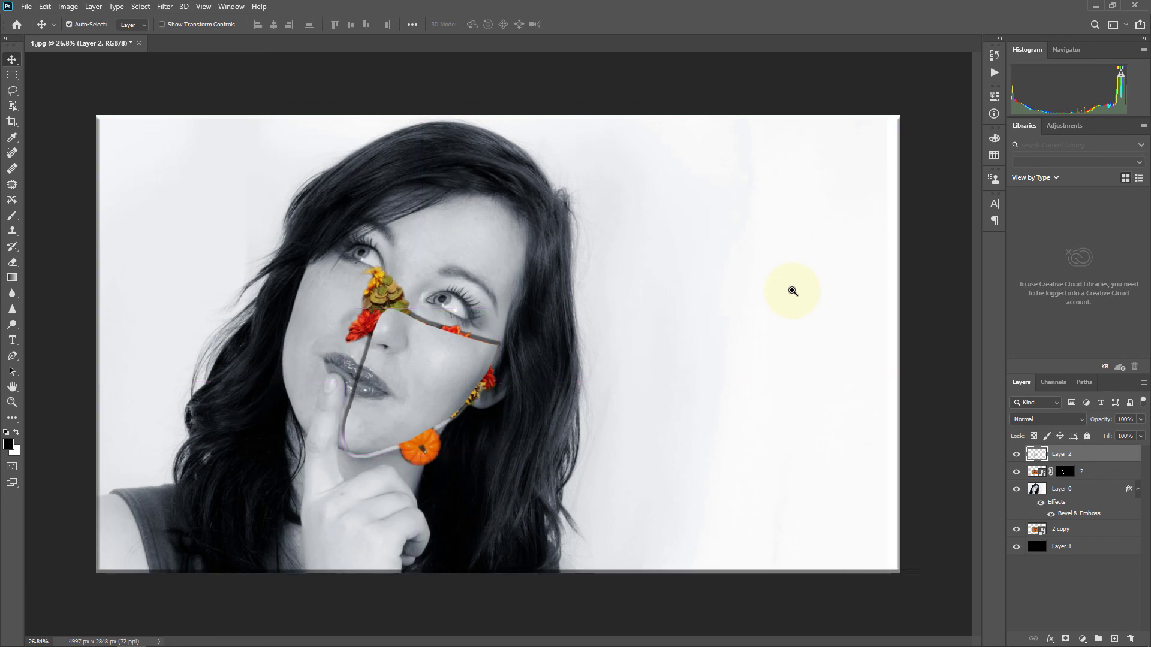
key("ctrl+0")
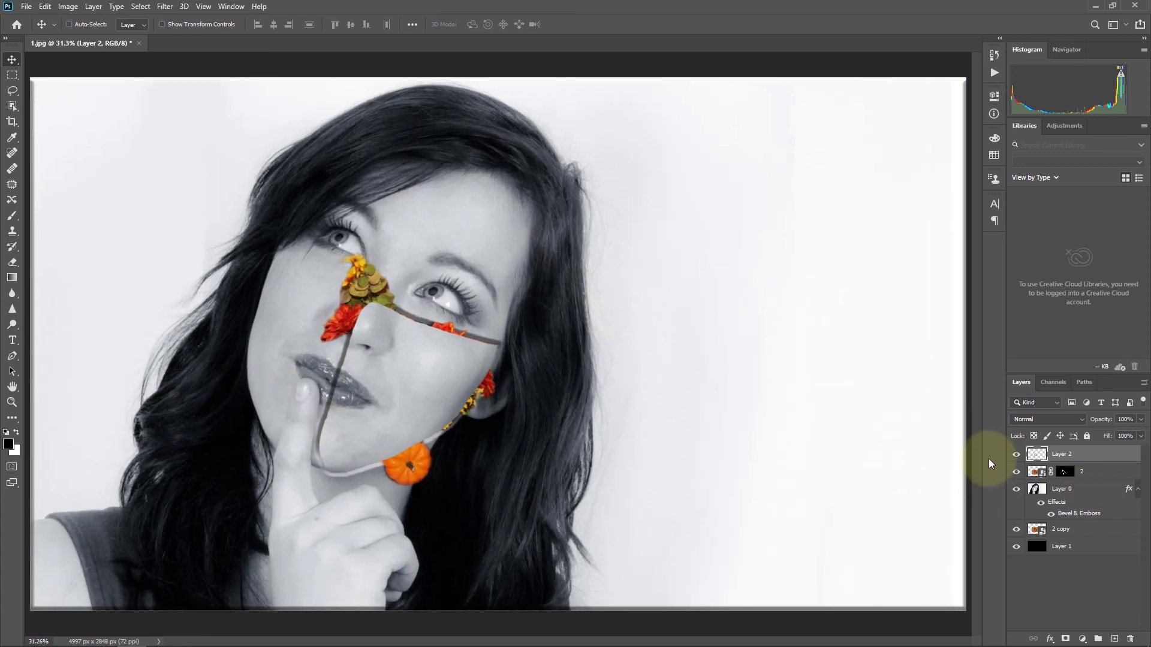
left_click(1017, 454)
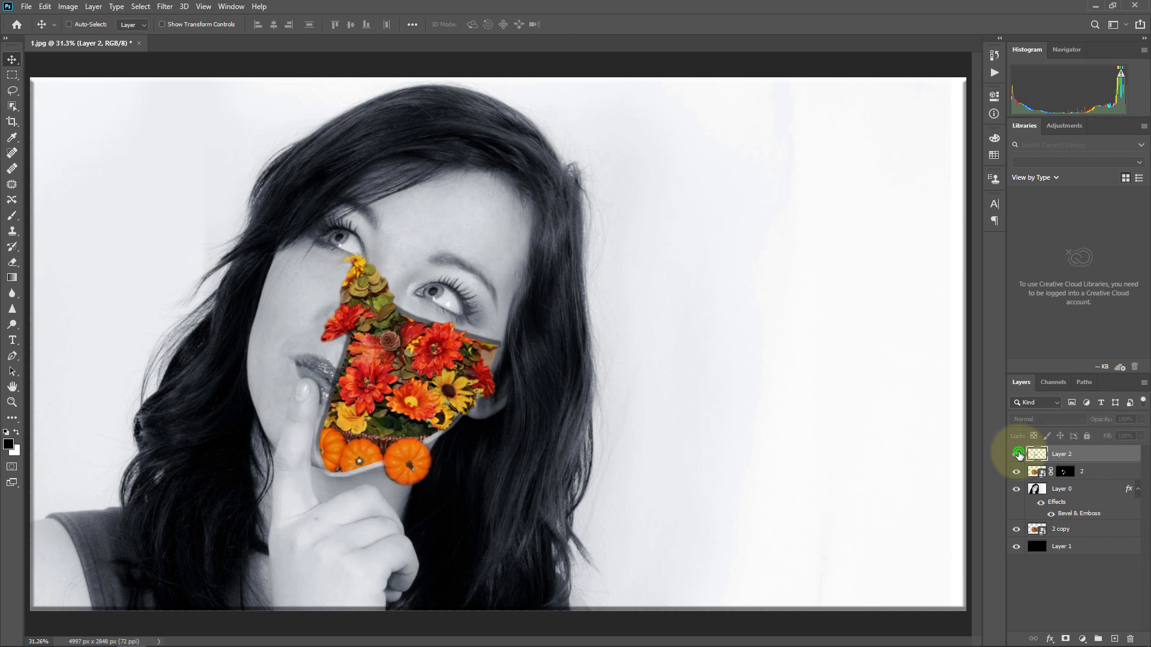
left_click(1017, 454)
left_click(1018, 454)
left_click(1017, 454)
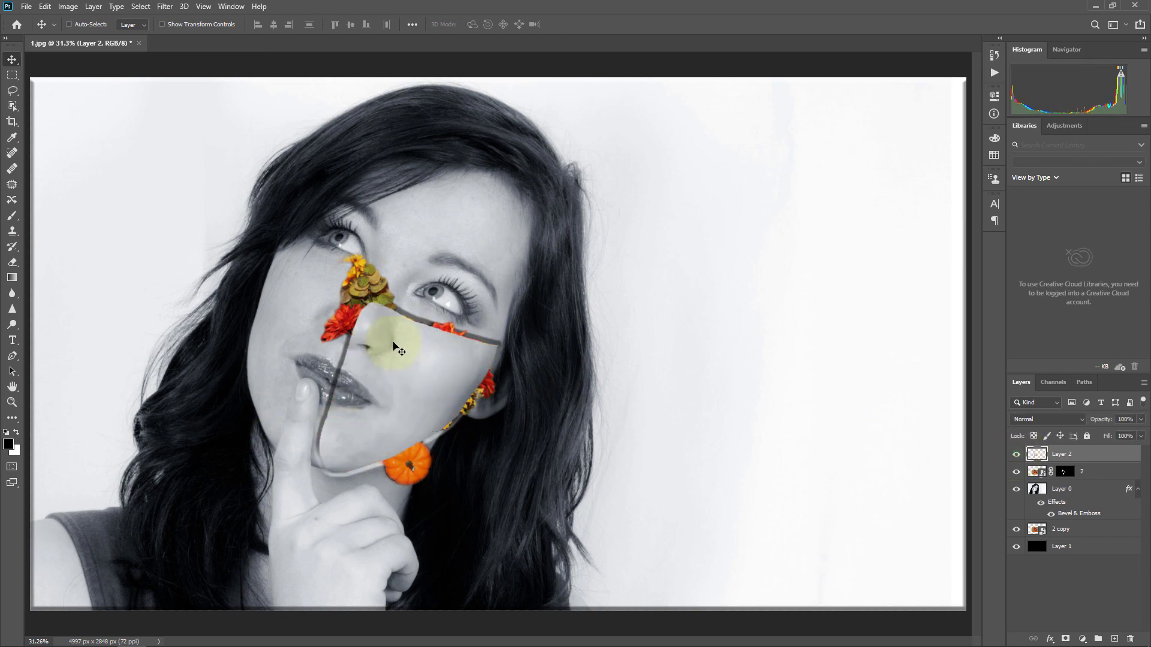
Drag the Layer 2 face piece down-right to expose the flowers, then zoom out
left_click_drag(422, 401, 531, 509)
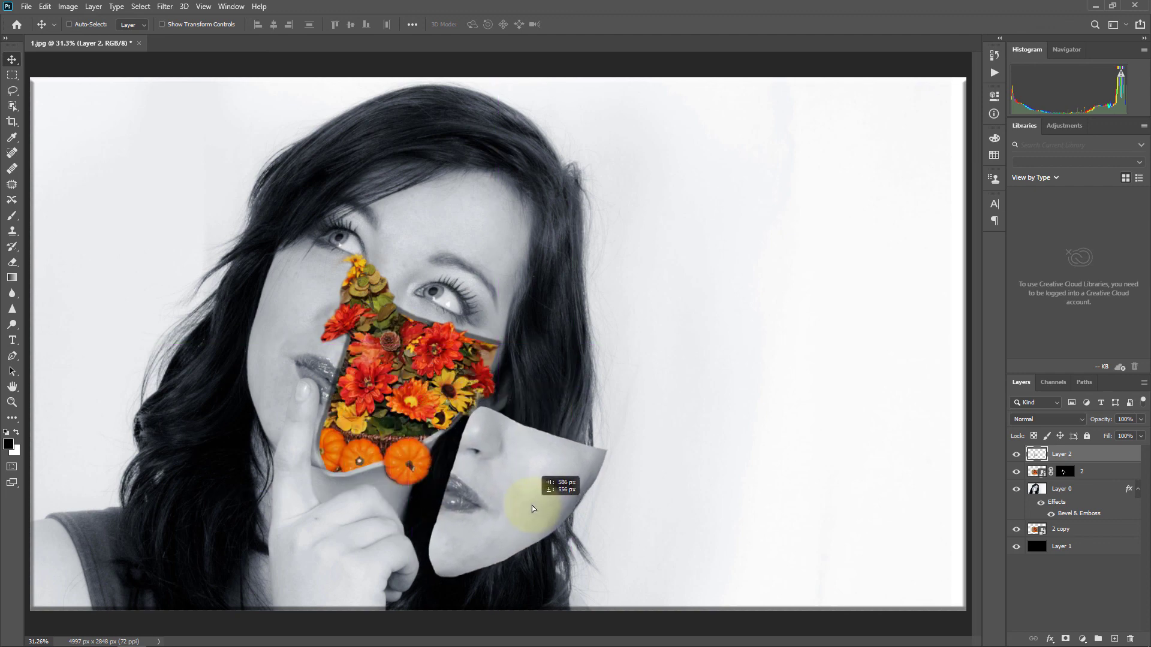
mouse_move(565, 372)
left_mouse_down()
mouse_move(527, 362)
mouse_move(546, 369)
left_mouse_up()
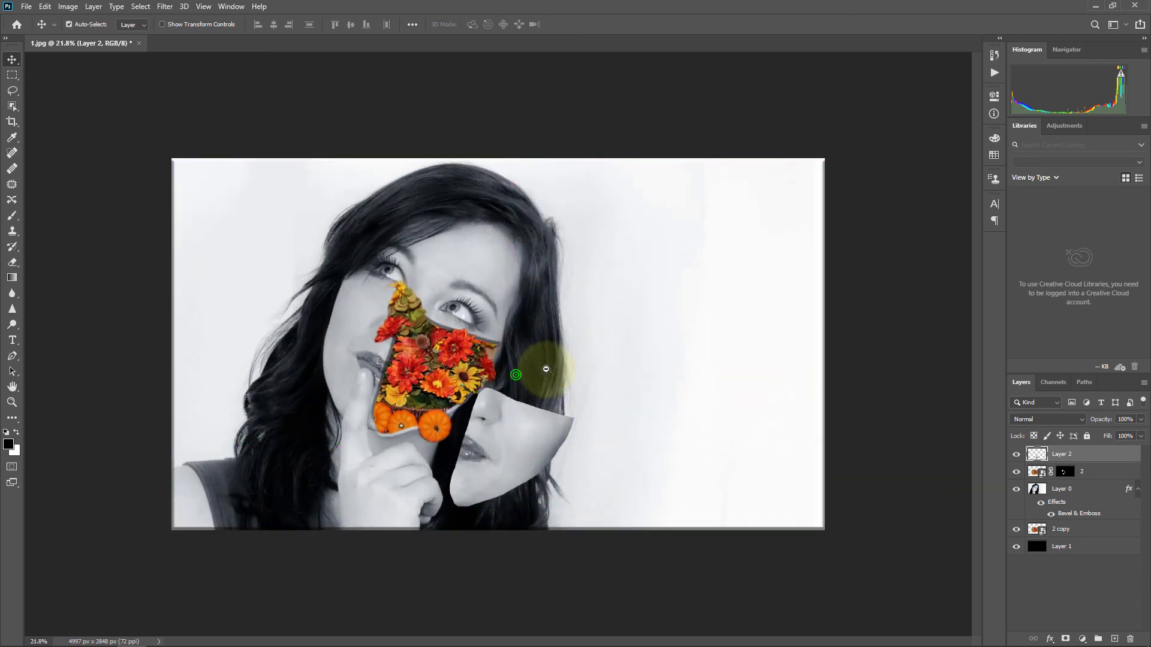
left_click_drag(586, 409, 575, 407)
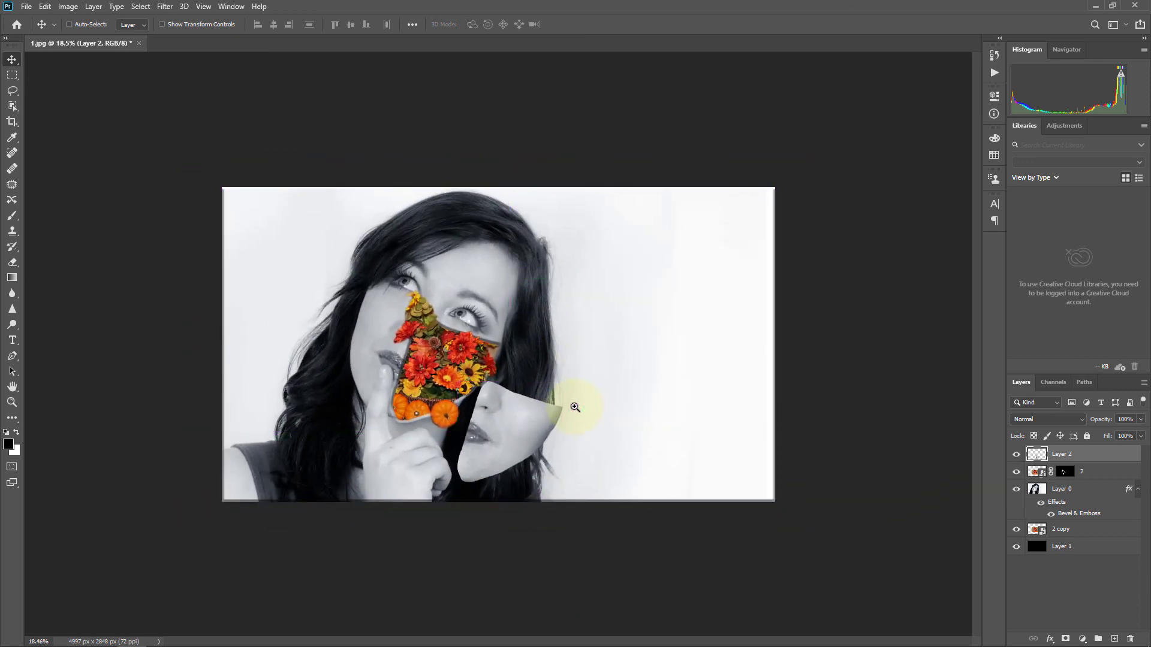
left_click_drag(402, 377, 495, 409)
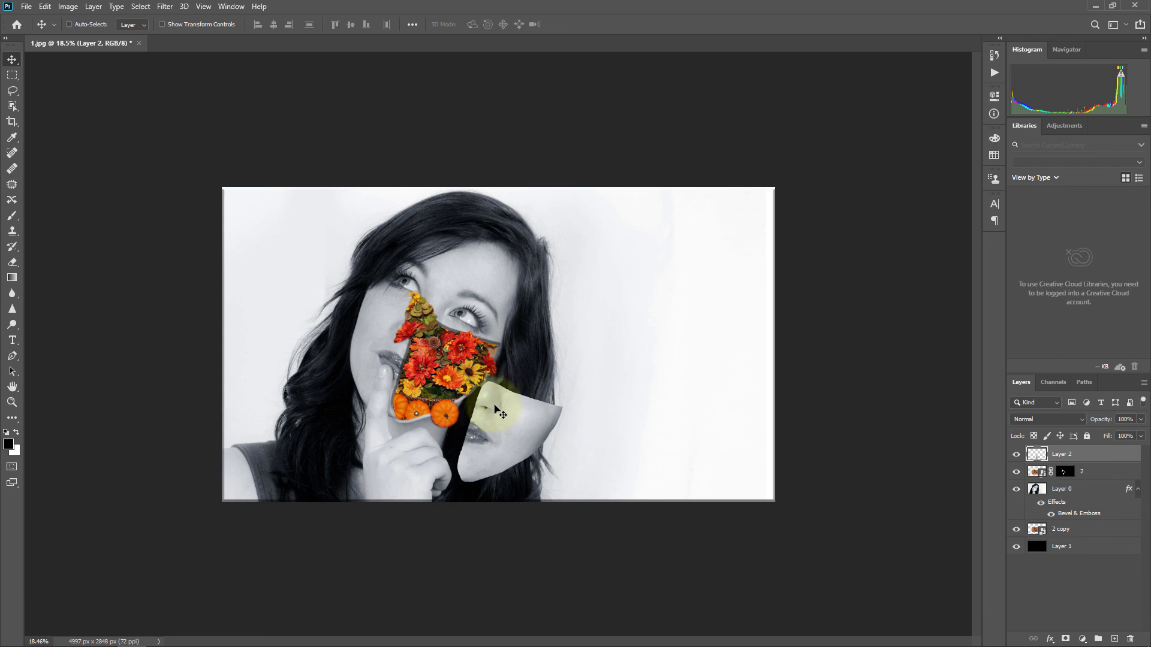